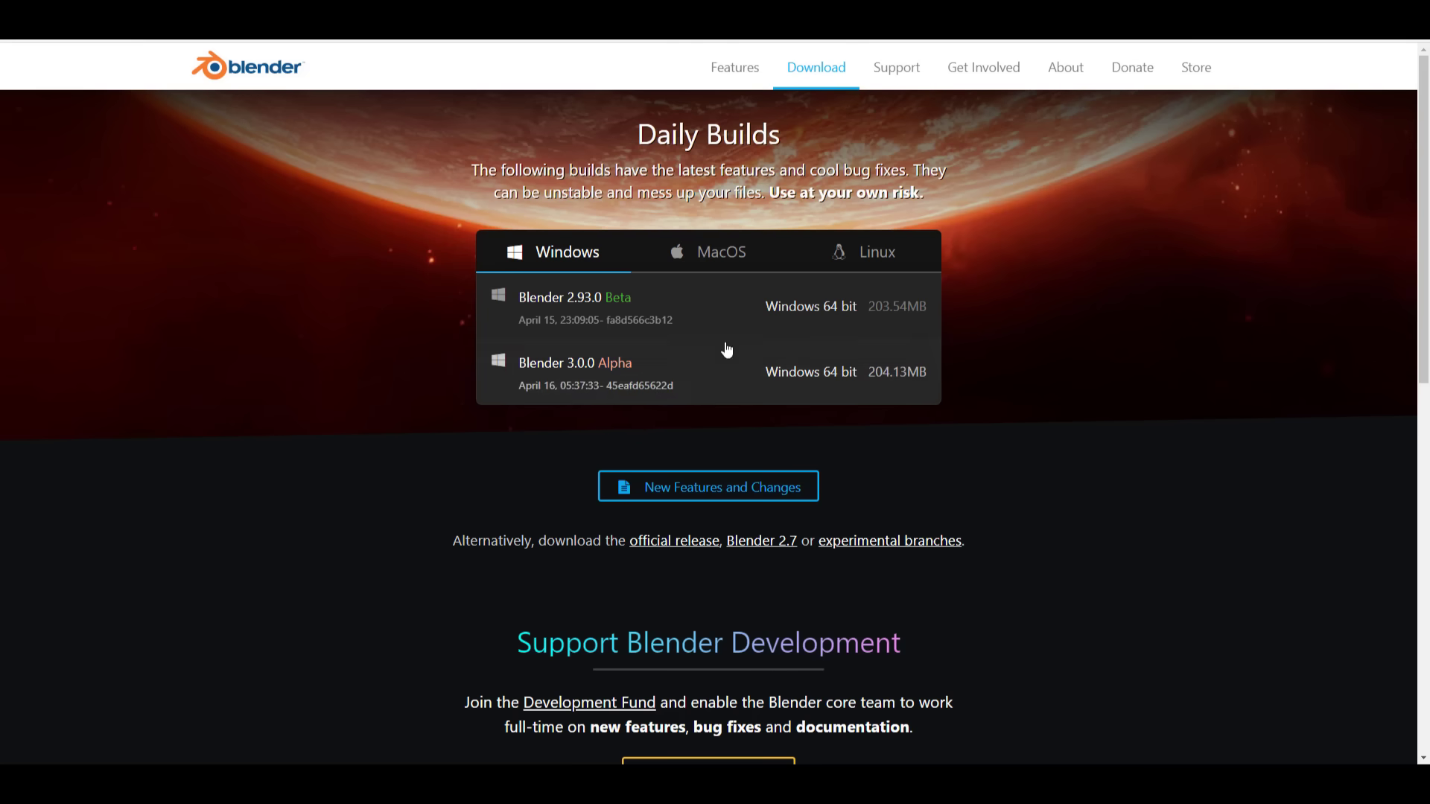
View the 2.93.0 Beta and 3.0.0 Alpha daily builds for macOS, then Linux, then Windows again
left_click(686, 255)
left_click(851, 266)
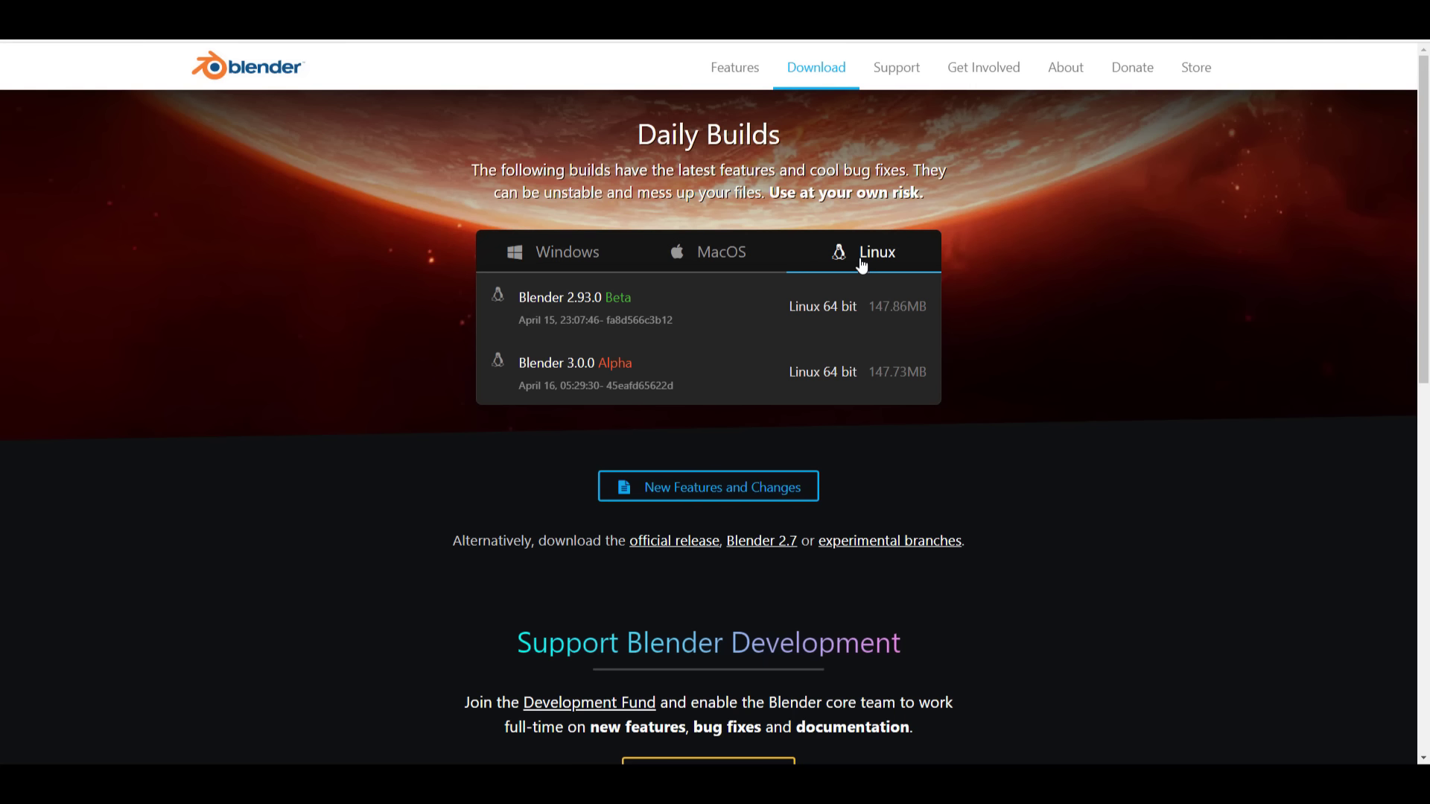
left_click(531, 265)
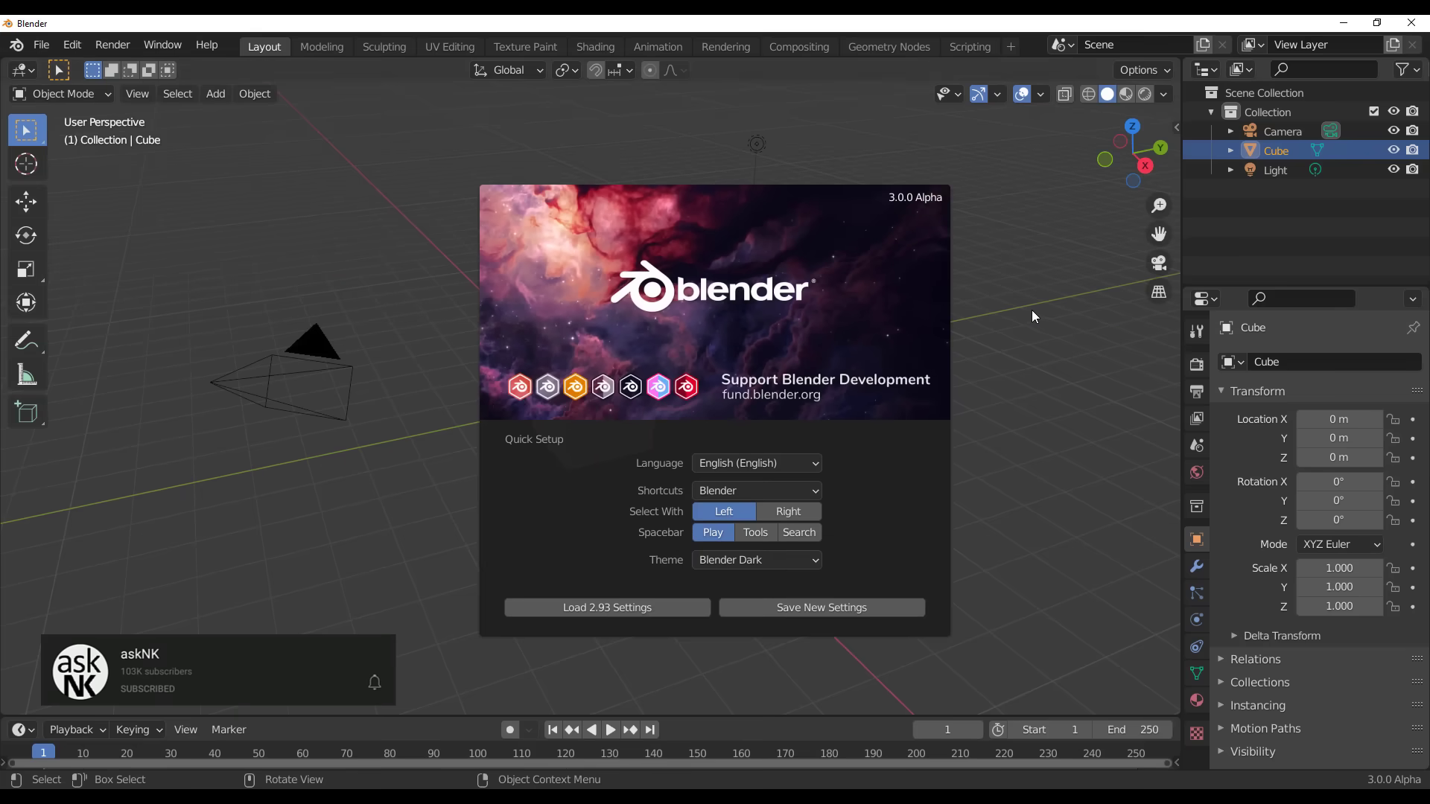
Dismiss the 3.0.0 Alpha splash screen and orbit around the default cube
left_click(1035, 310)
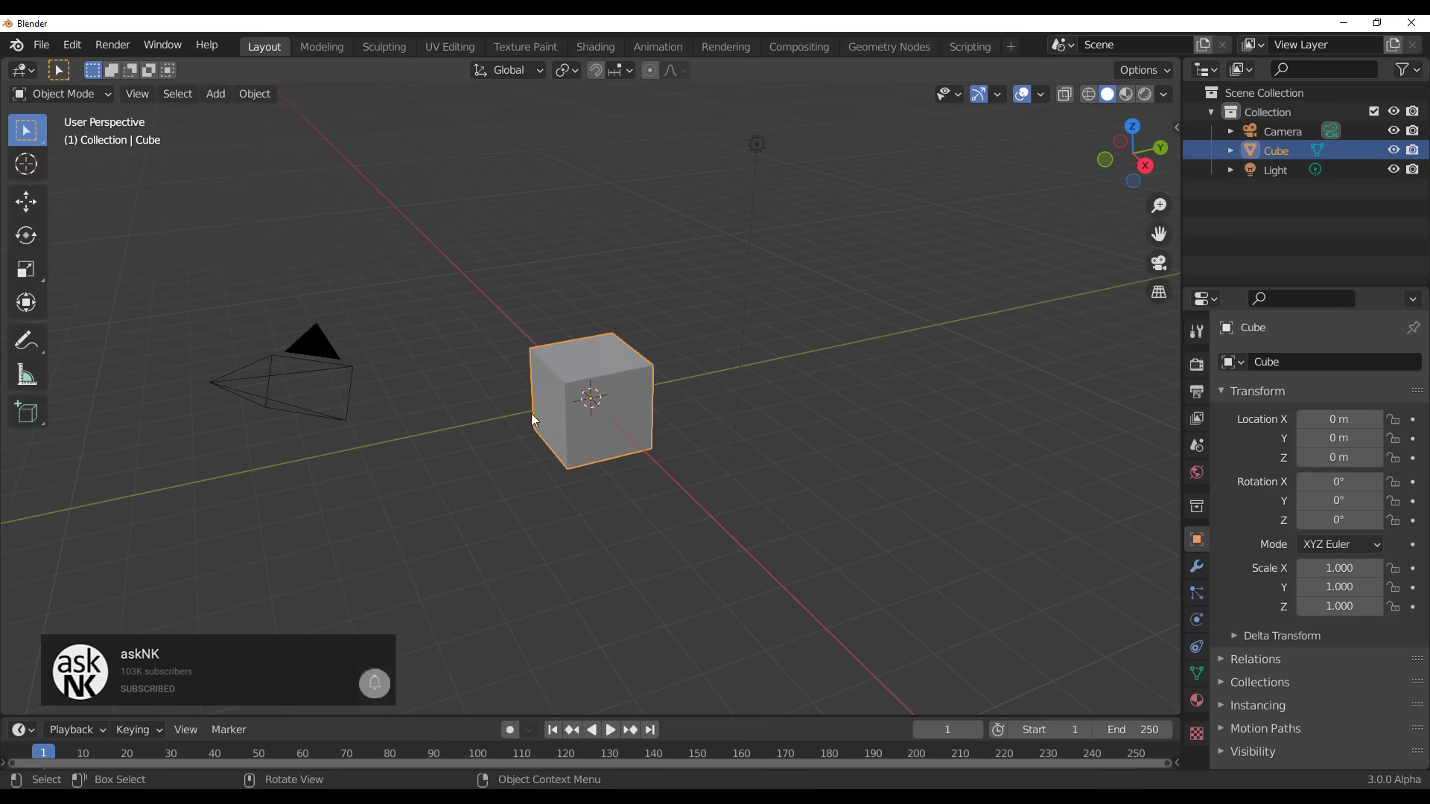
middle_click_drag(1037, 318, 670, 376)
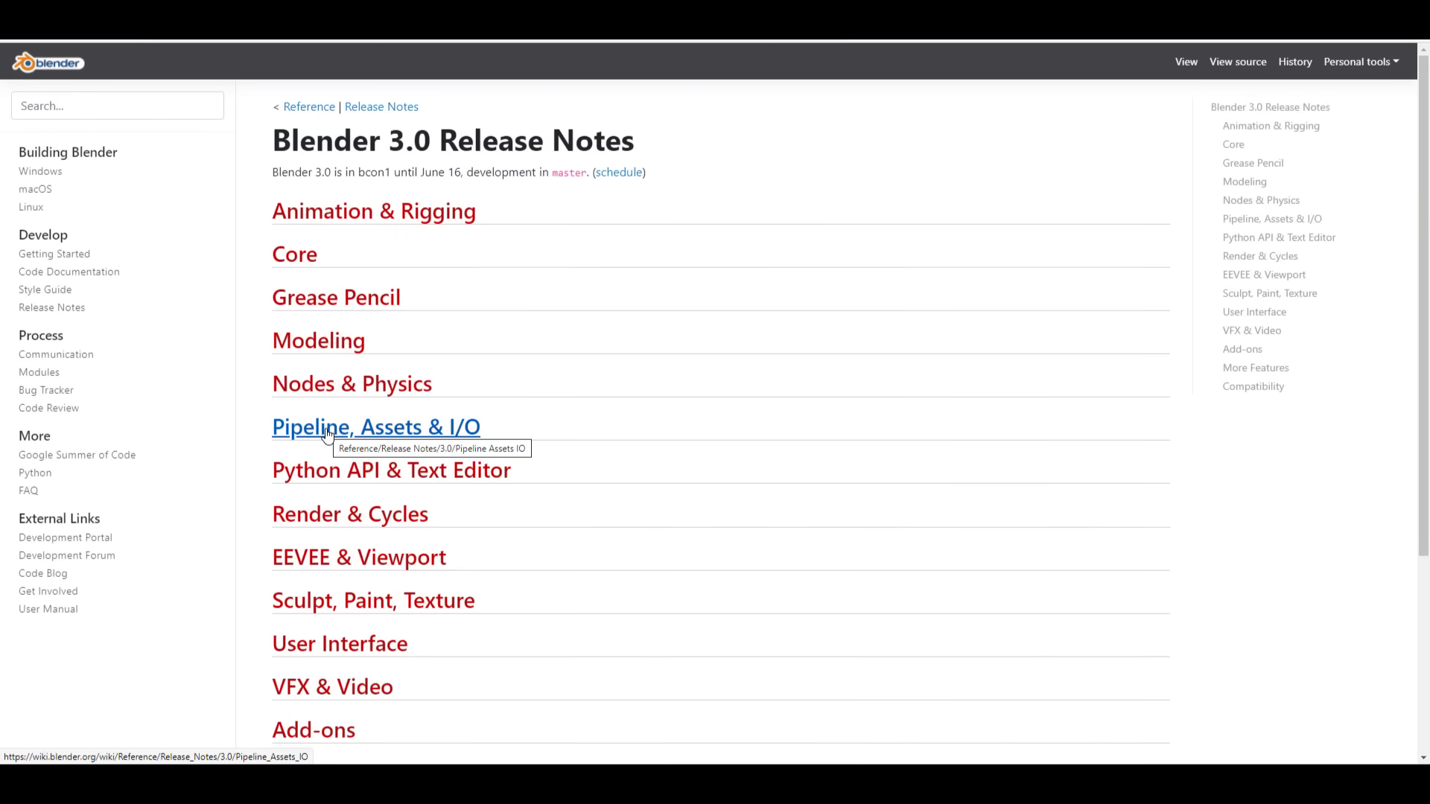
Open the 'Pipeline, Assets & I/O' release notes and scroll through the Asset Browser section
left_click(386, 442)
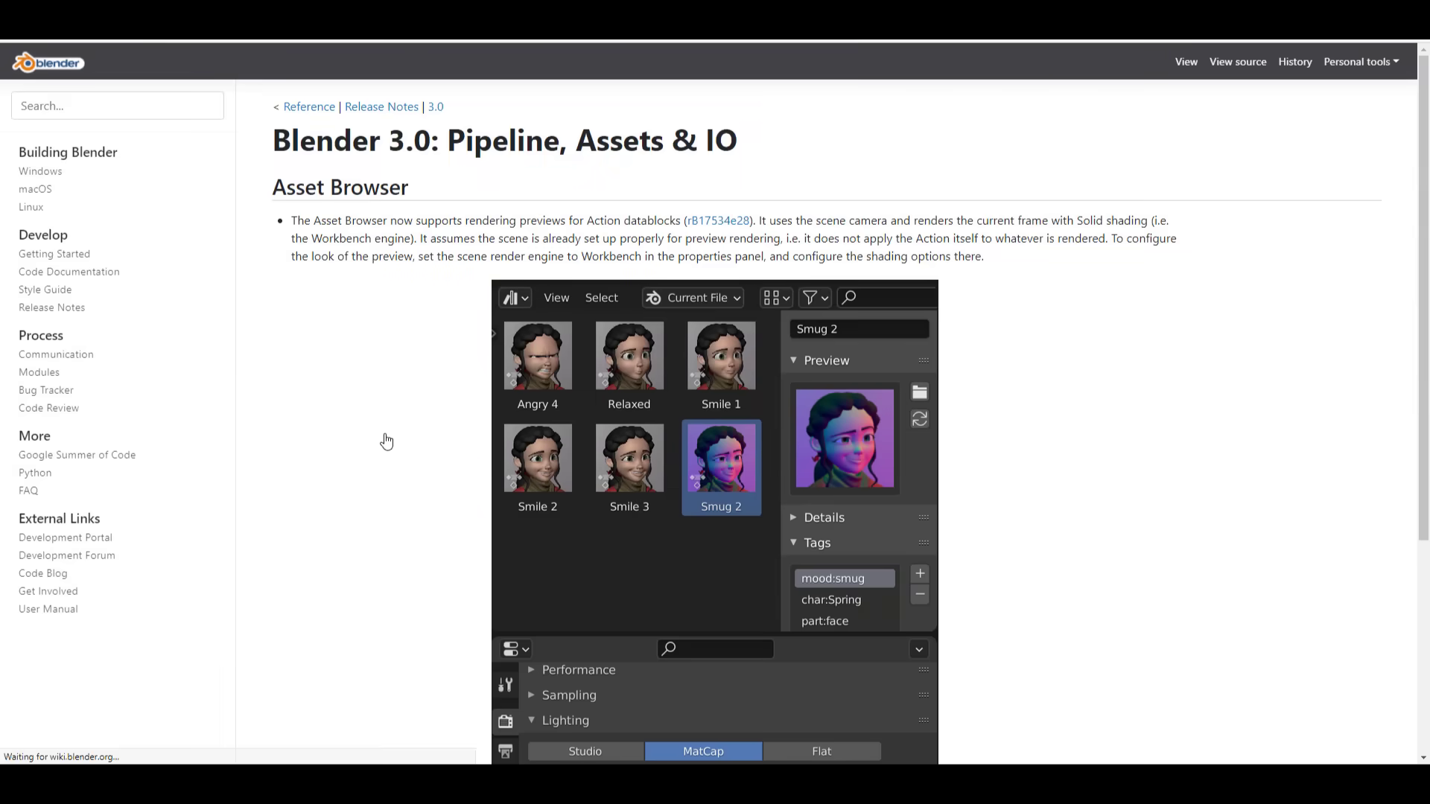
scroll(376, 430, "down", 3)
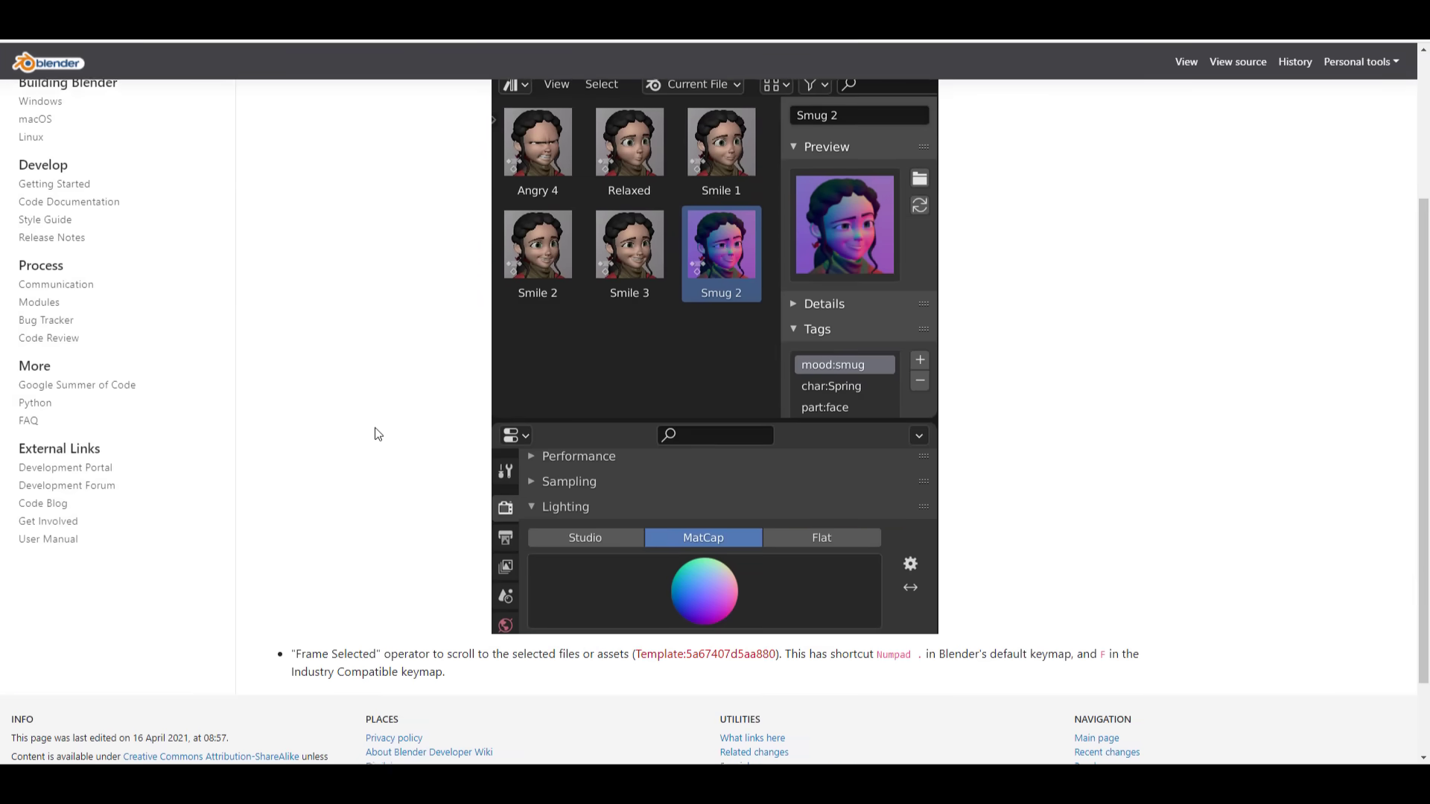
scroll(374, 428, "up", 2)
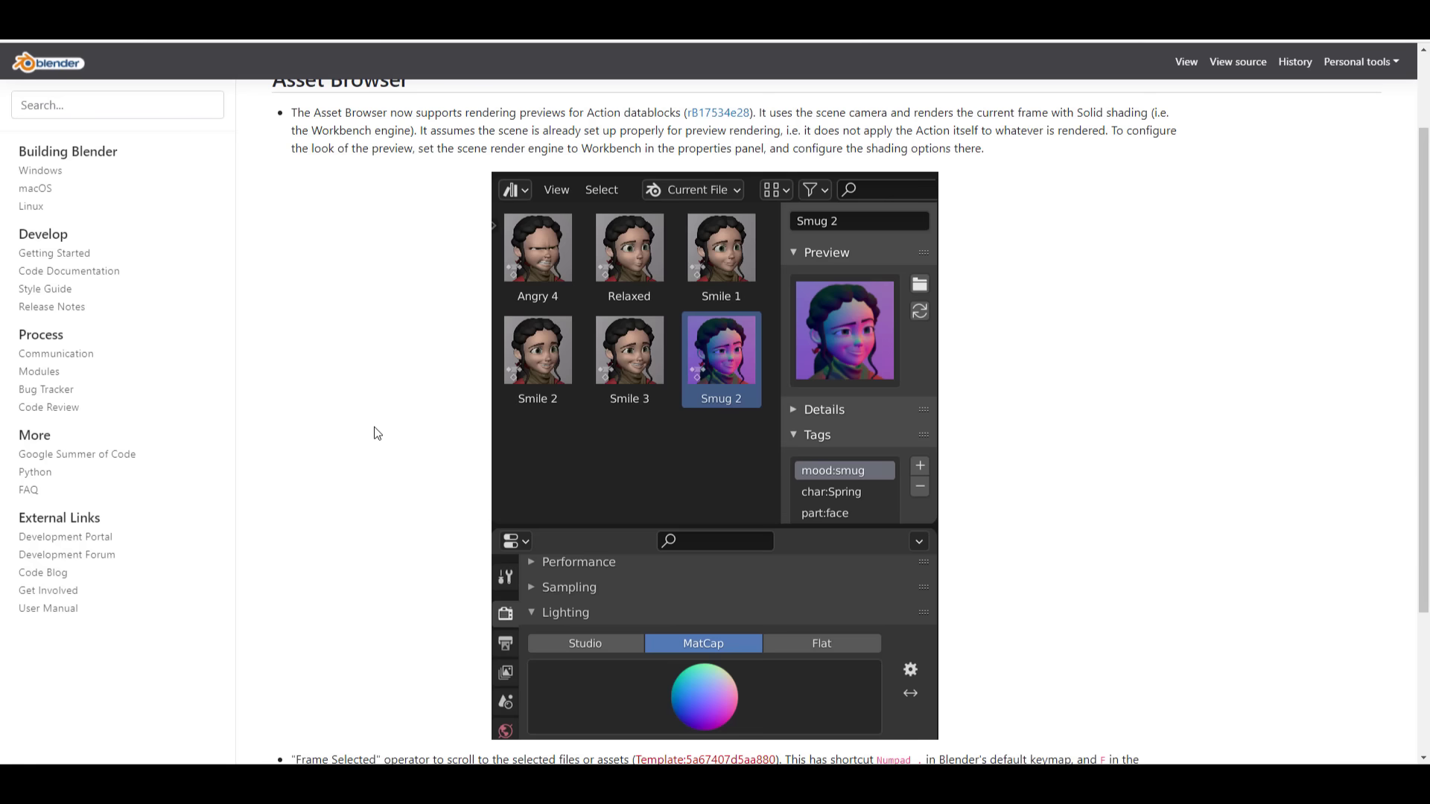
scroll(510, 462, "up", 2)
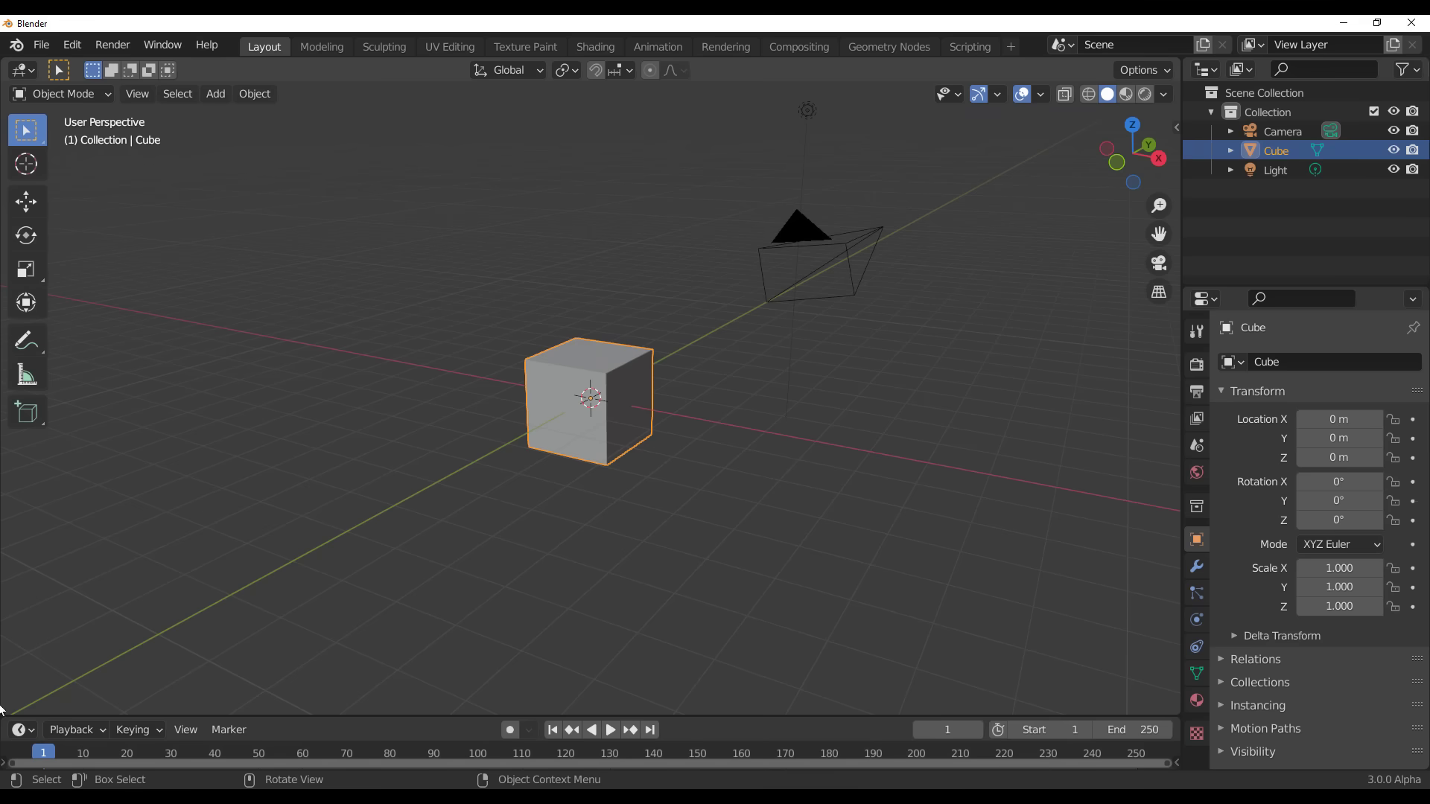
Enlarge the timeline area and change its editor type to Asset Browser
left_click_drag(25, 715, 30, 402)
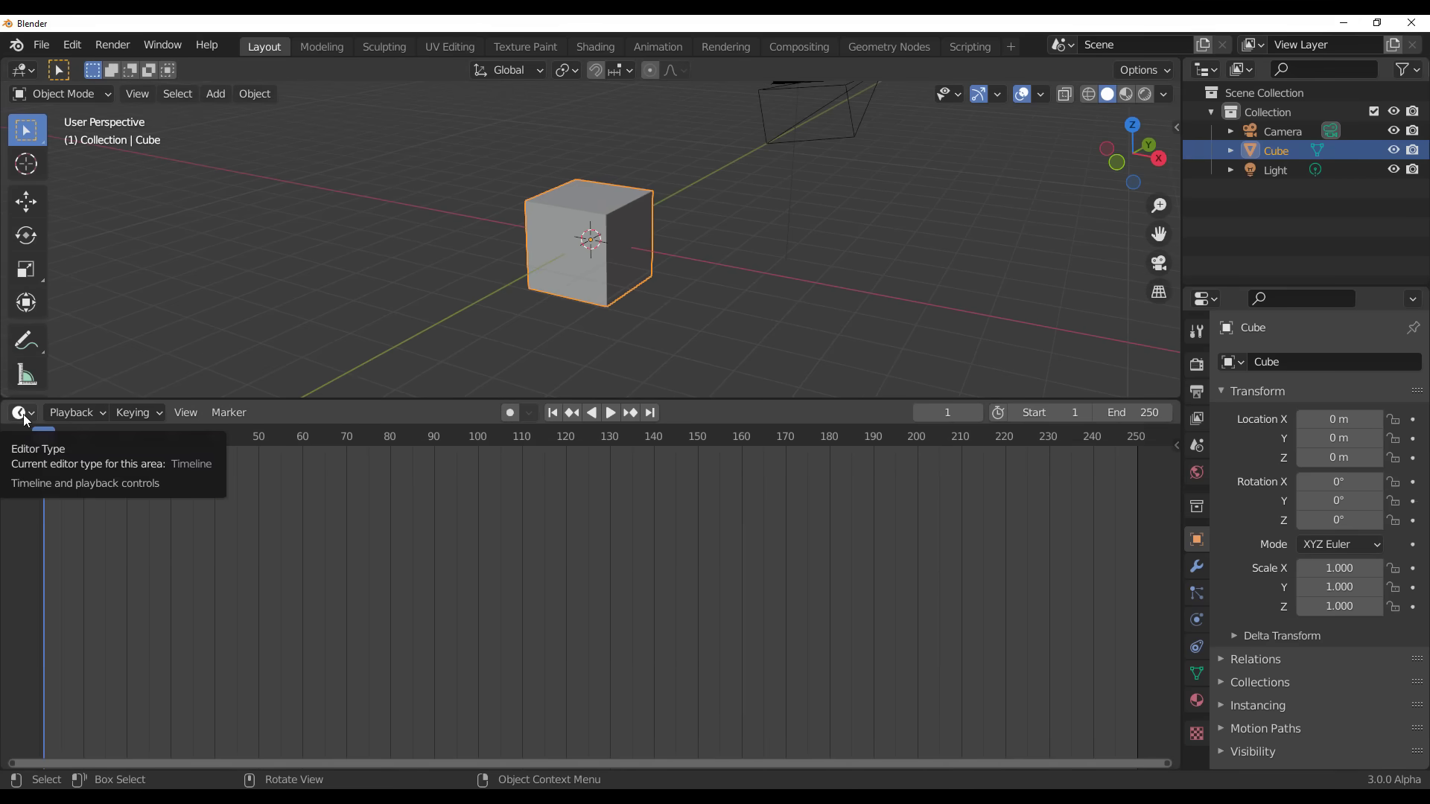
left_click(25, 415)
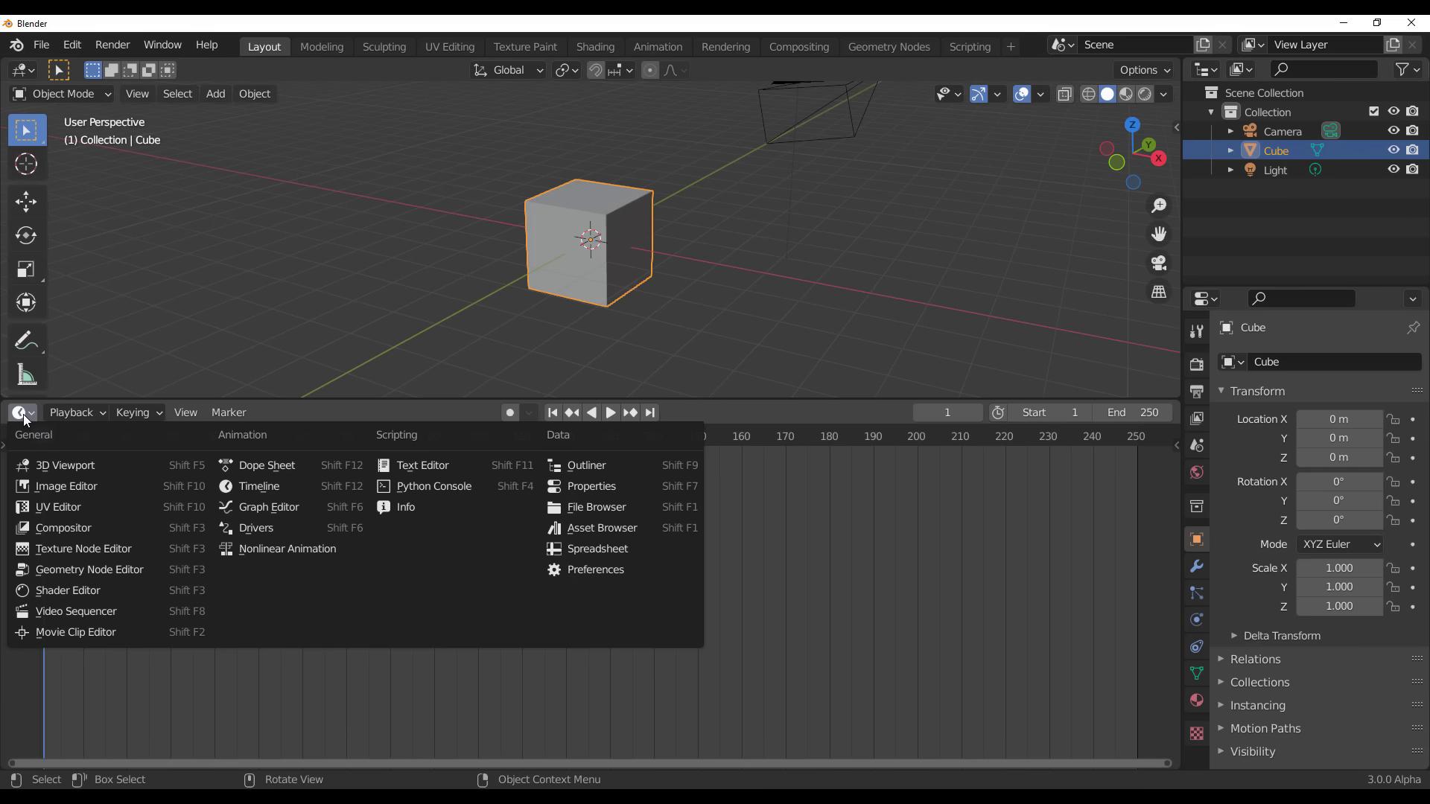
left_click(595, 535)
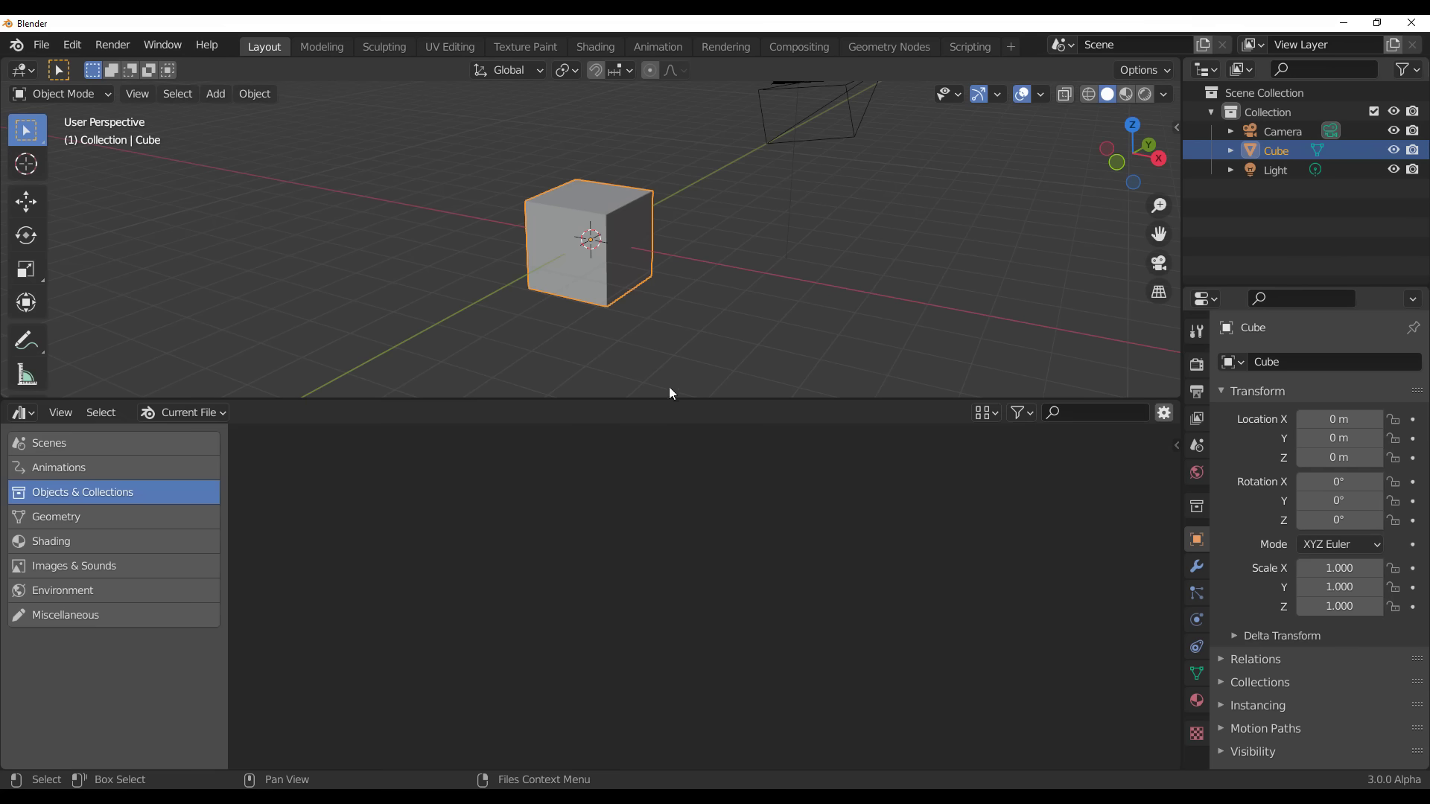
scroll(643, 315, "up", 4)
Shrink the Asset Browser, orbit the enlarged cube view, and bring up the Cube's object options
middle_click_drag(589, 282, 636, 289)
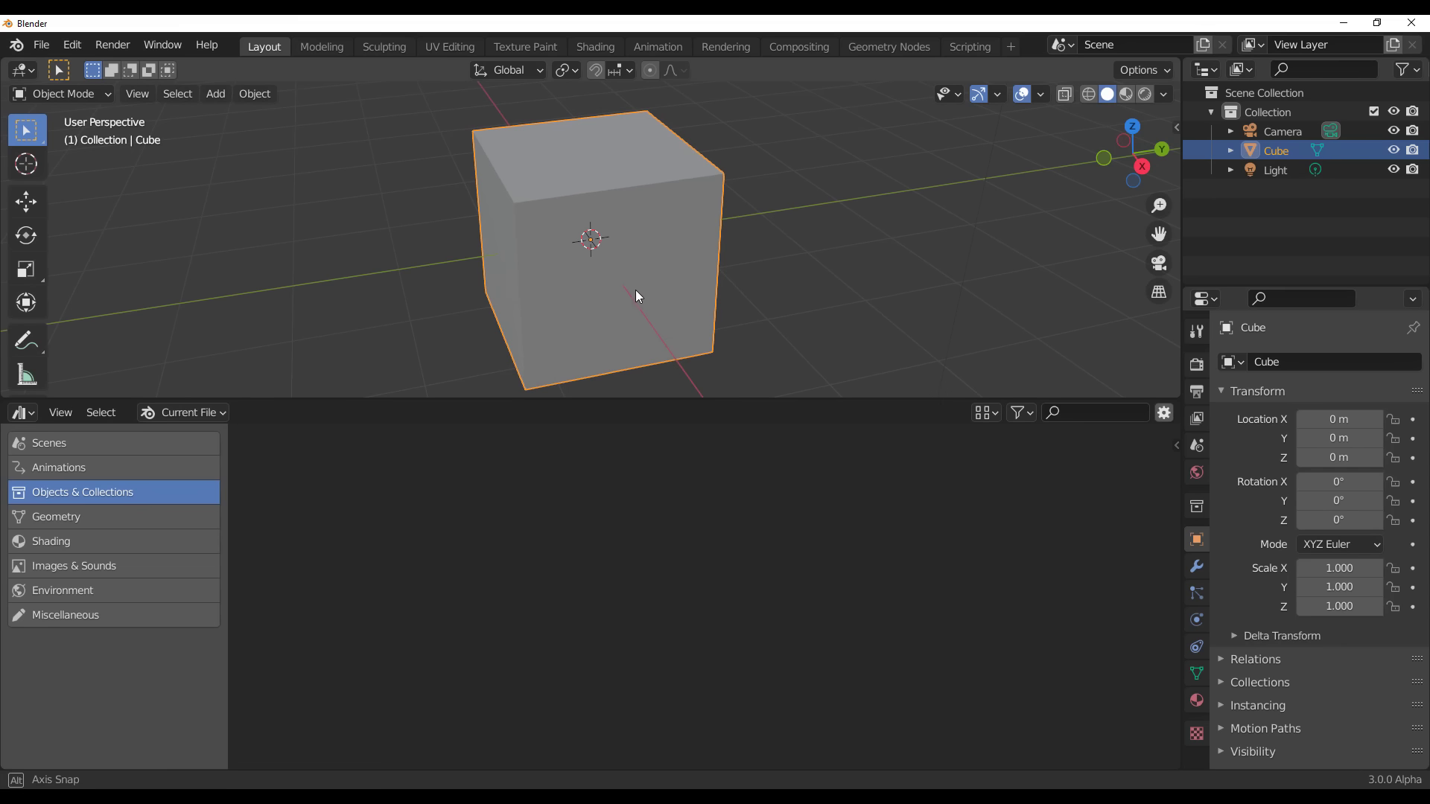
left_click_drag(682, 402, 625, 607)
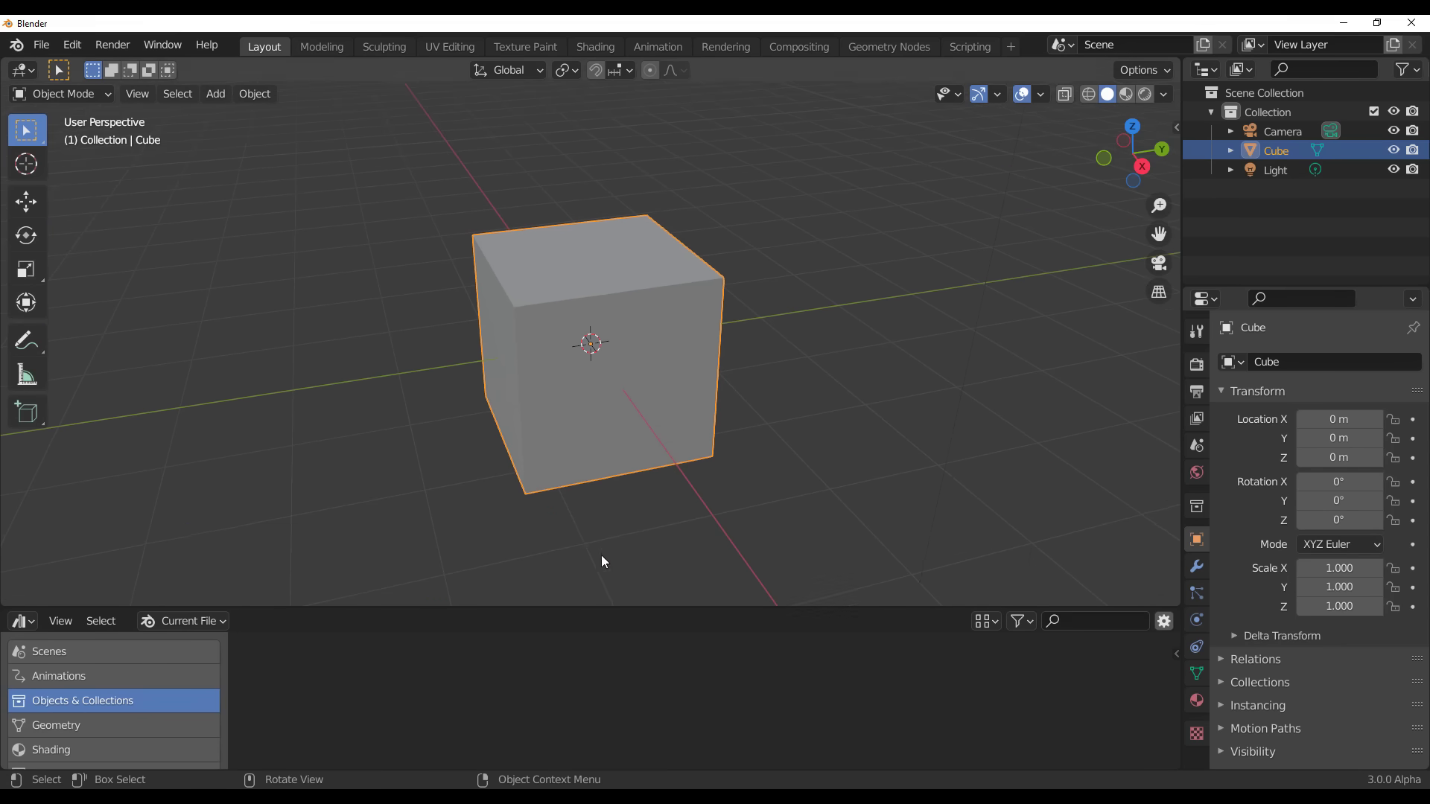
middle_click_drag(601, 556, 655, 470)
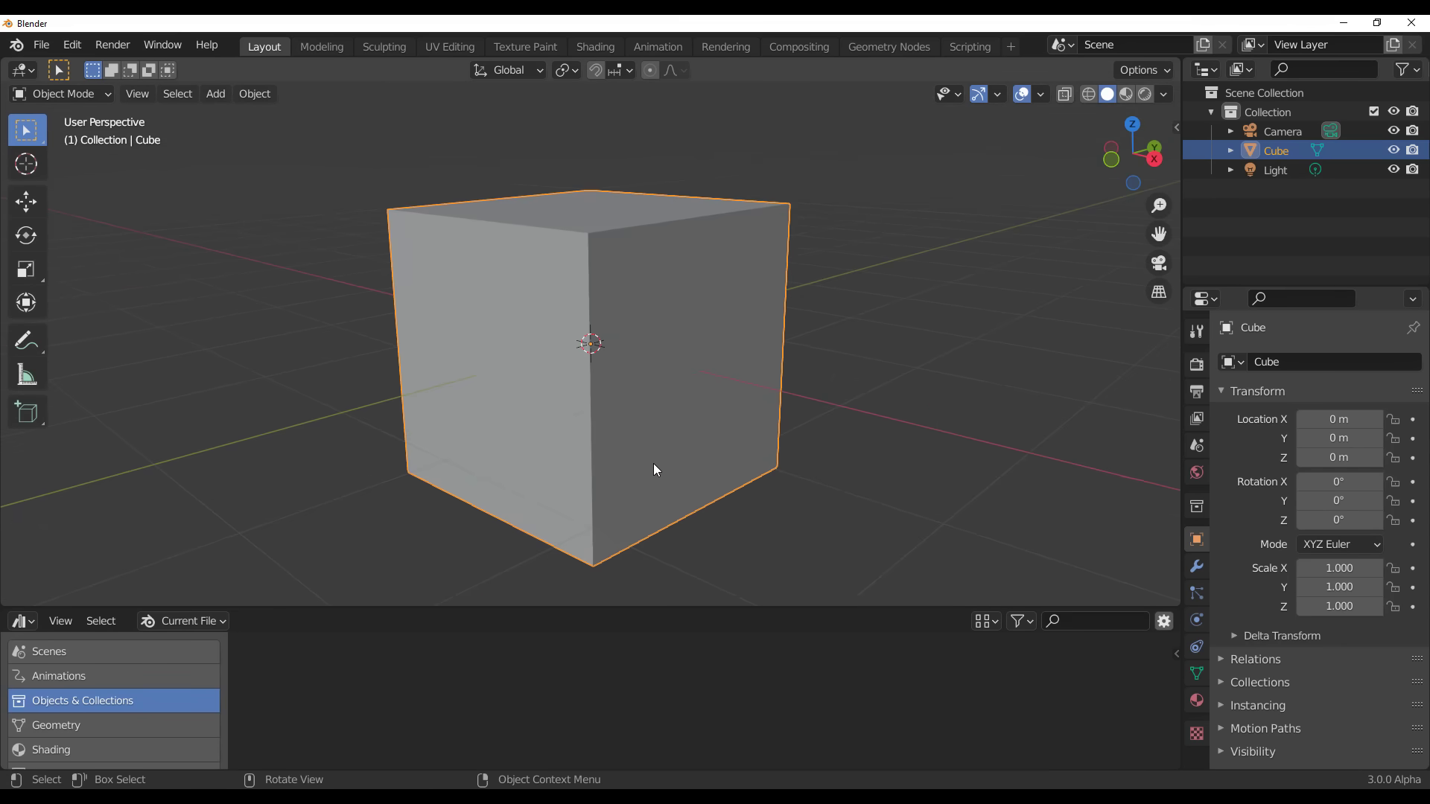
middle_click_drag(748, 430, 778, 309)
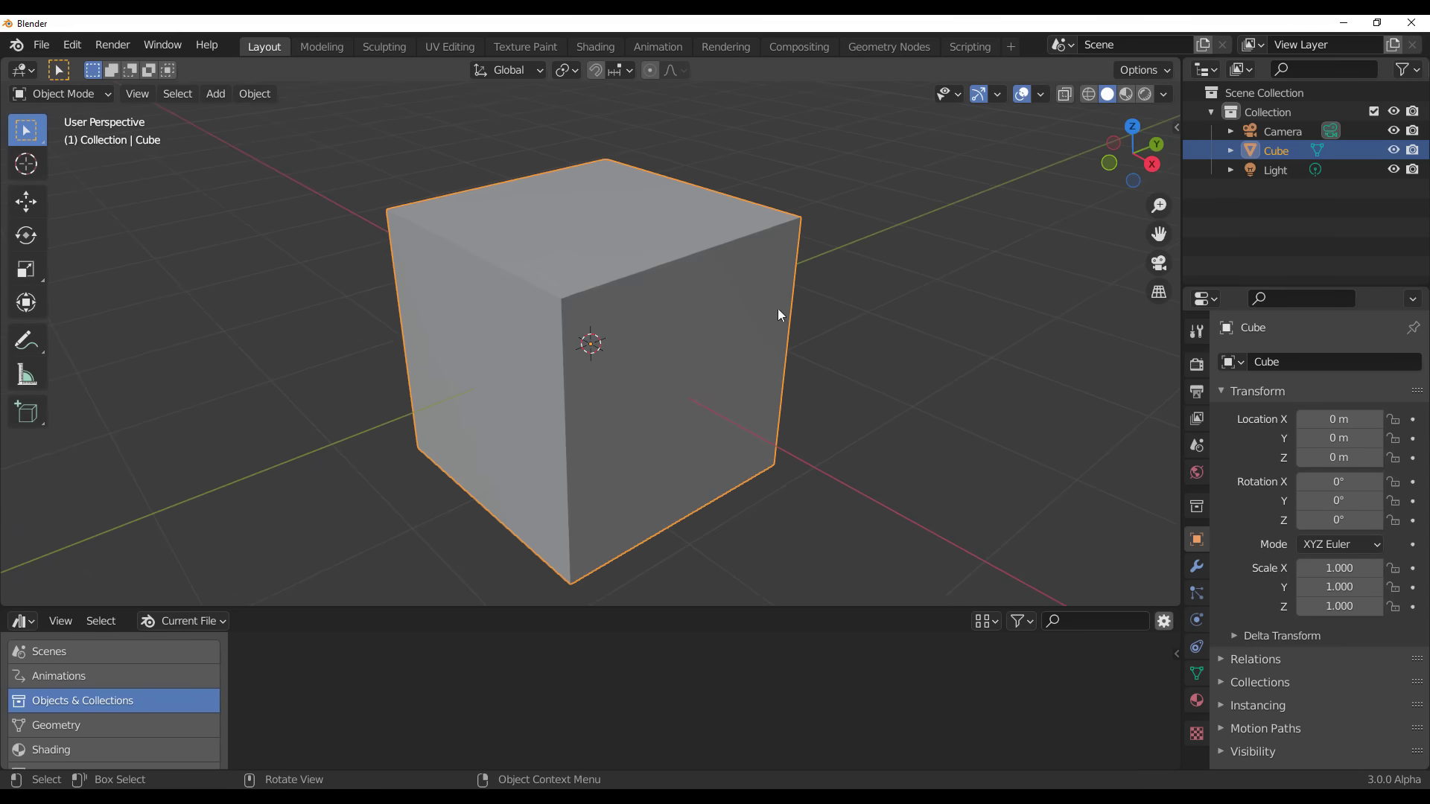
right_click(1281, 151)
mouse_move(1236, 368)
middle_click_drag(646, 217, 725, 243)
Inset the cube's top face and extrude it downward into an open-top box
key("Tab")
middle_click_drag(766, 316, 693, 320)
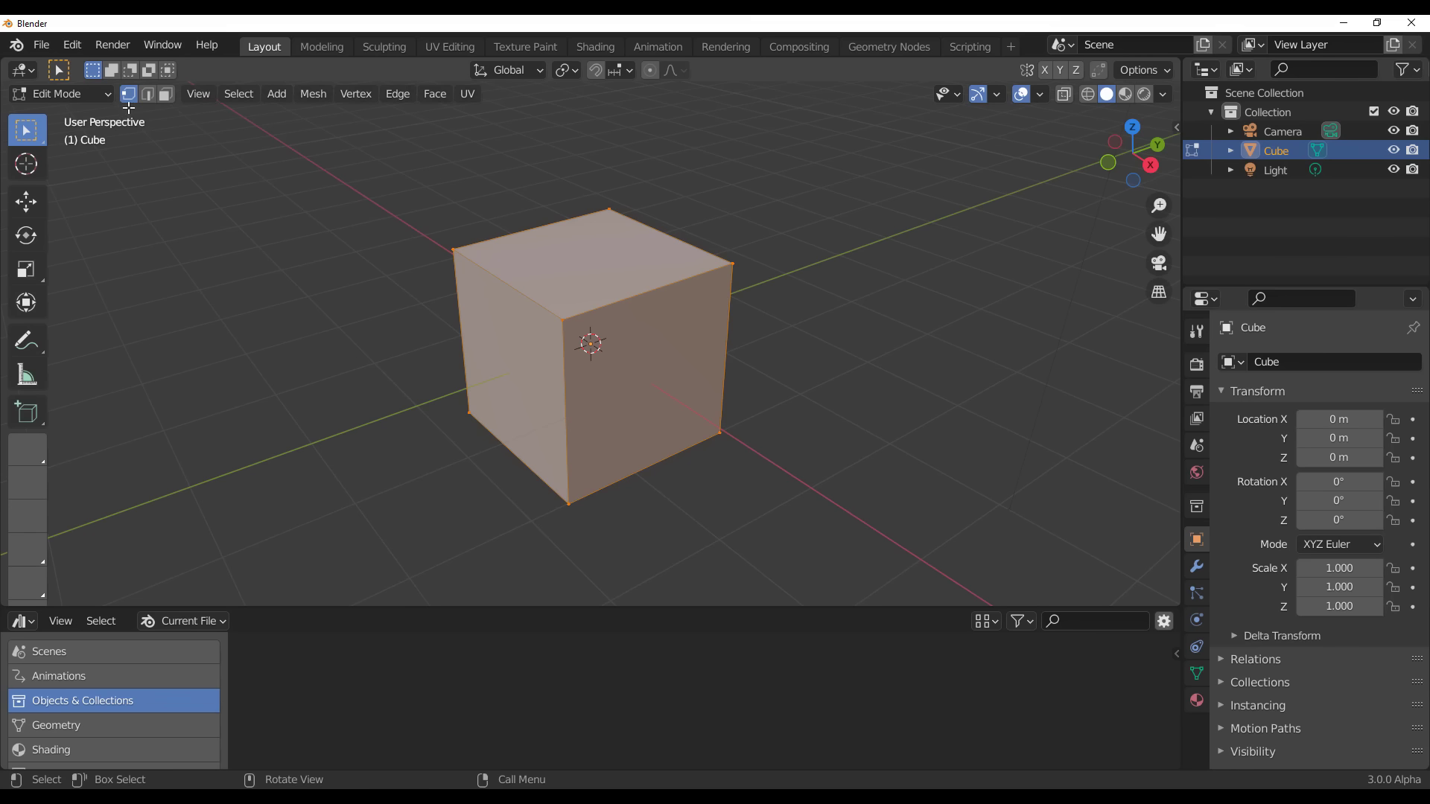
left_click(166, 94)
left_click(592, 316)
middle_click_drag(596, 320, 616, 339)
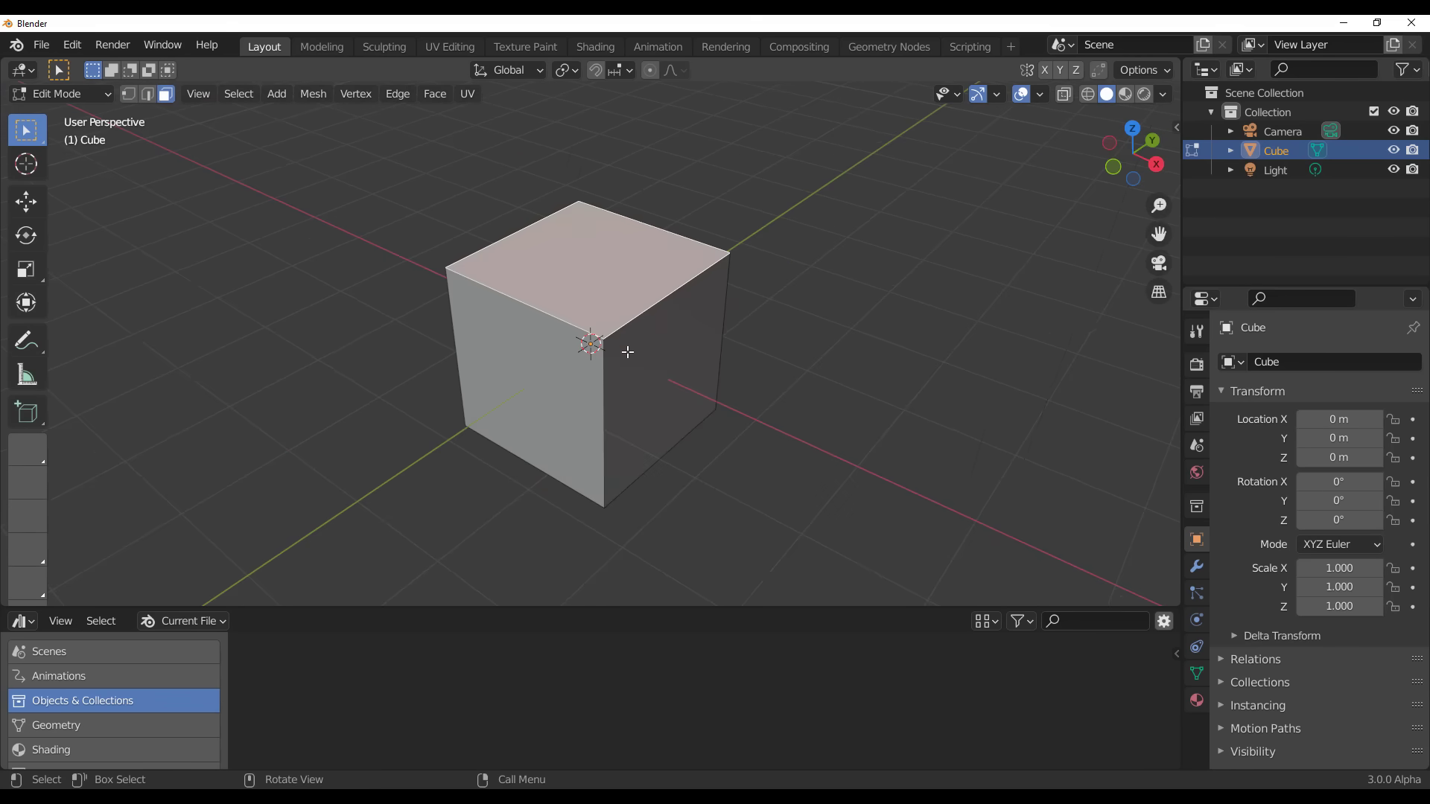
key("i")
left_click(689, 351)
key("e")
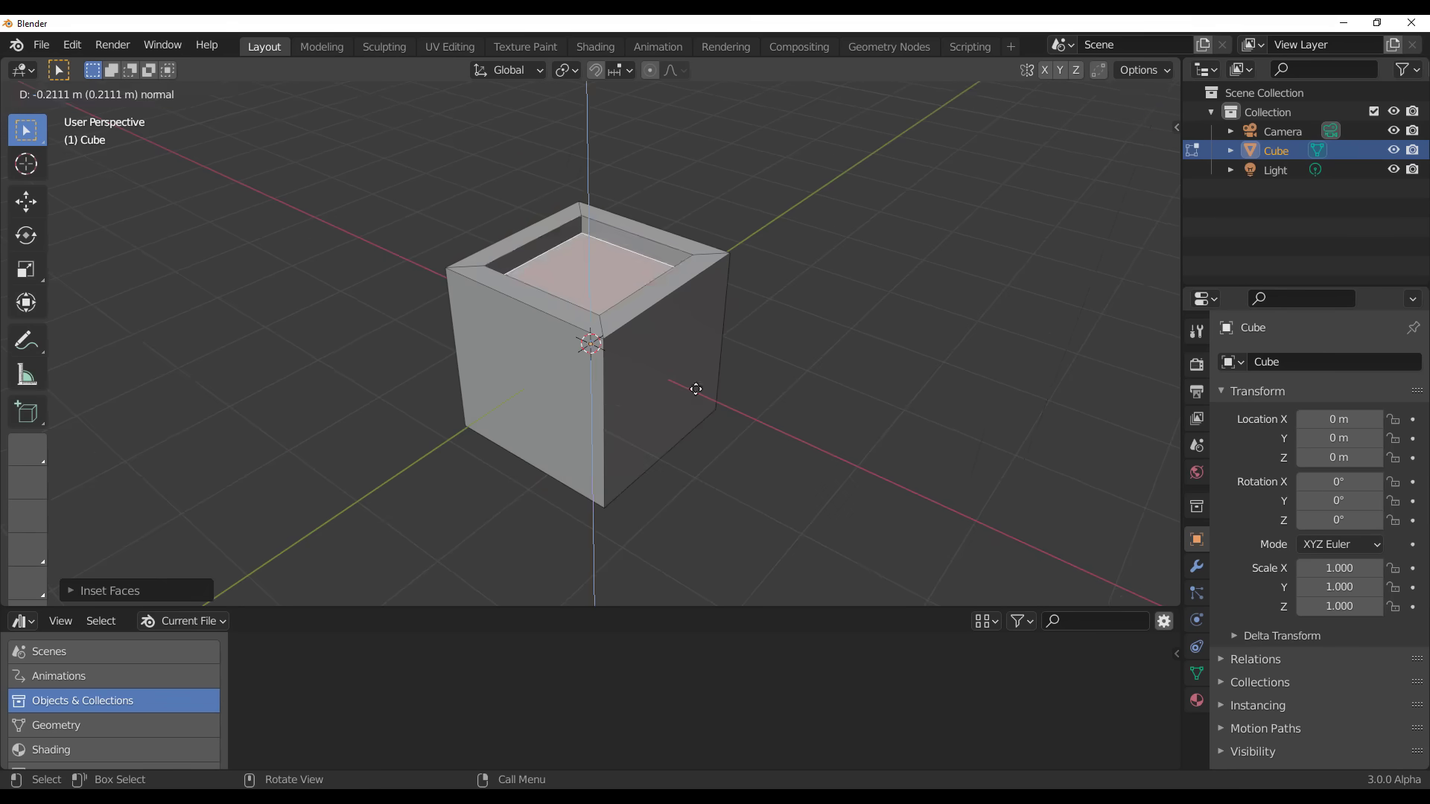
left_click(692, 385)
middle_click_drag(693, 385, 667, 338)
Bevel all of the box's edges with 5 segments
key("Tab")
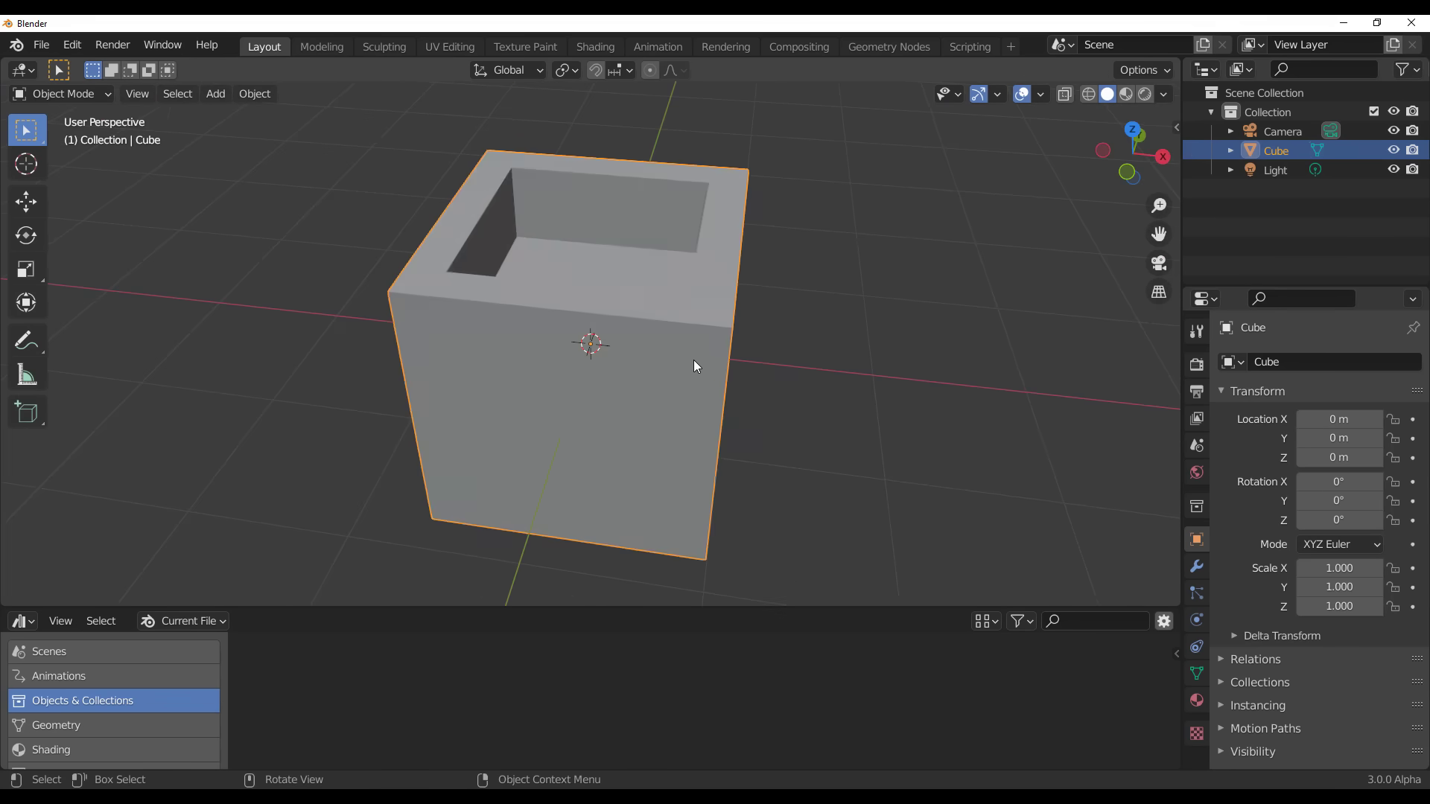
key("Tab")
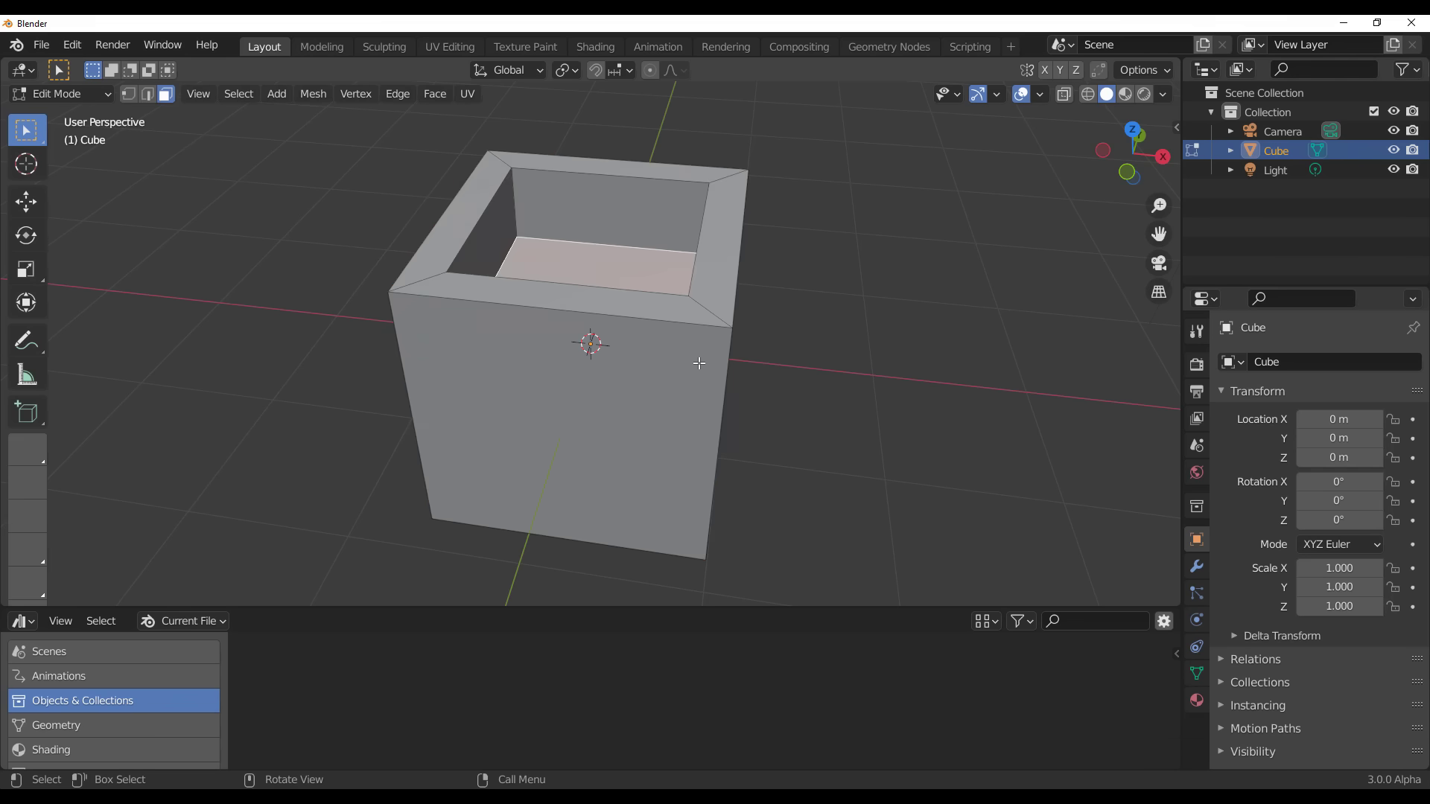
key("a")
key("ctrl+b")
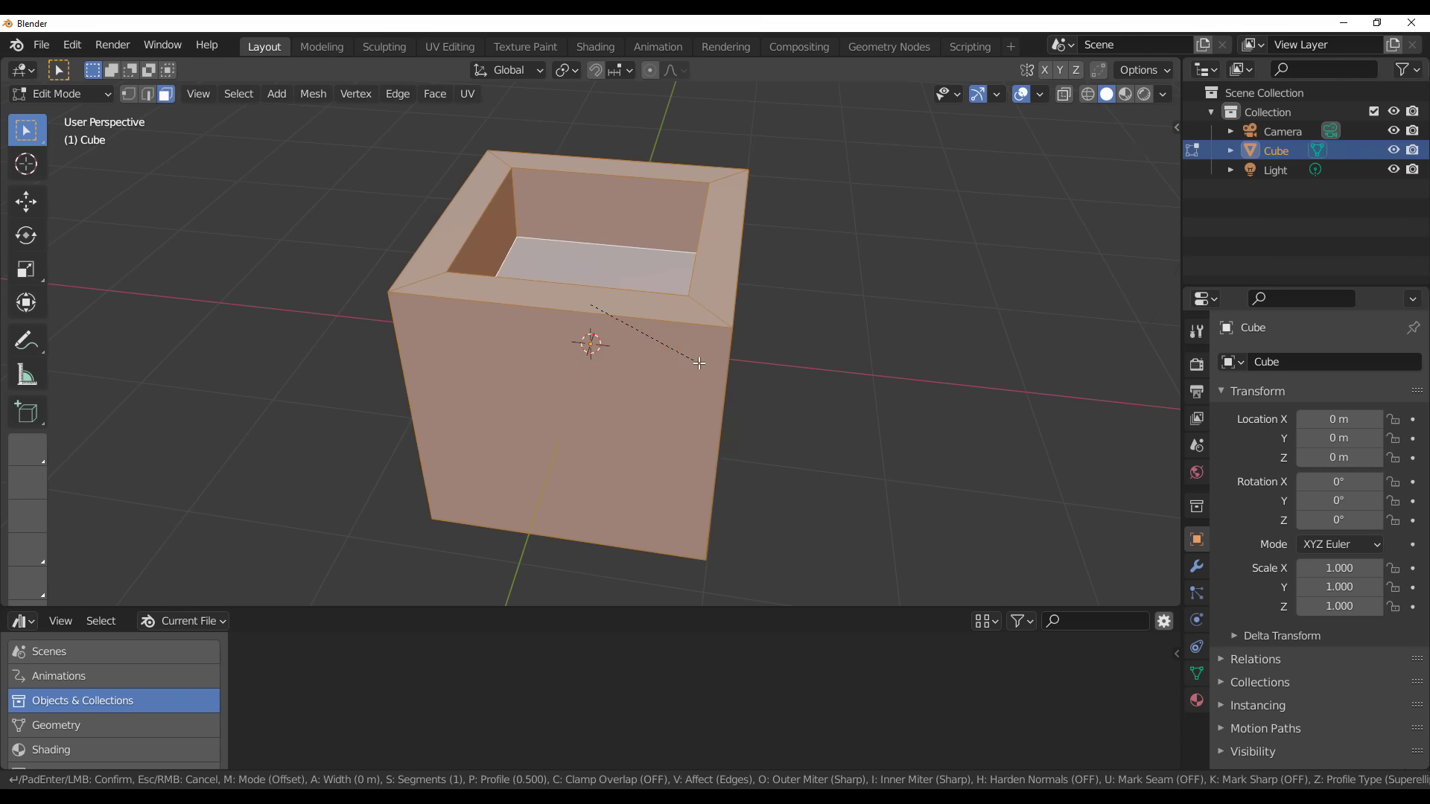
scroll(716, 374, "up", 4)
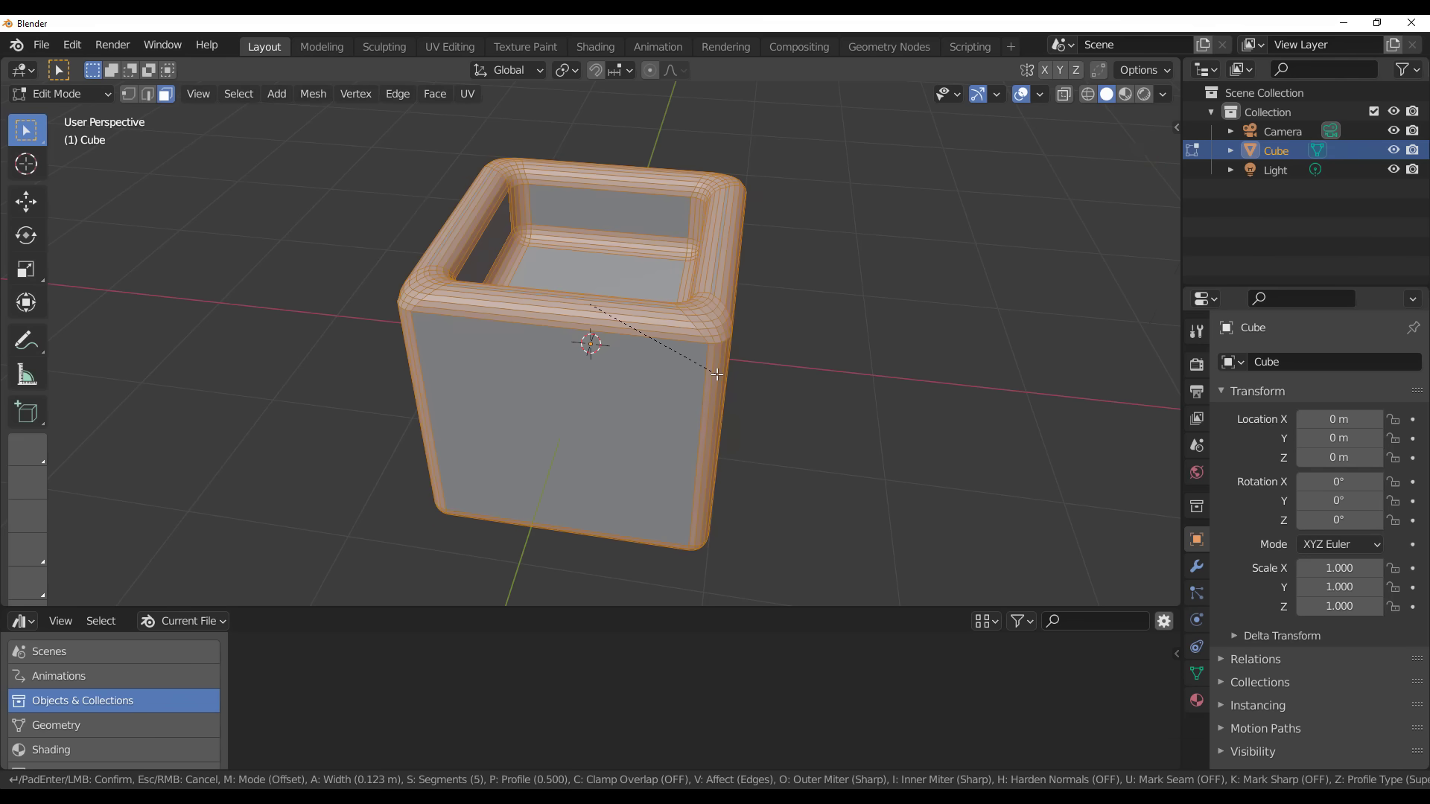
left_click(717, 375)
Return to Object Mode, orbit around the rounded box, and reselect it
left_click(871, 316)
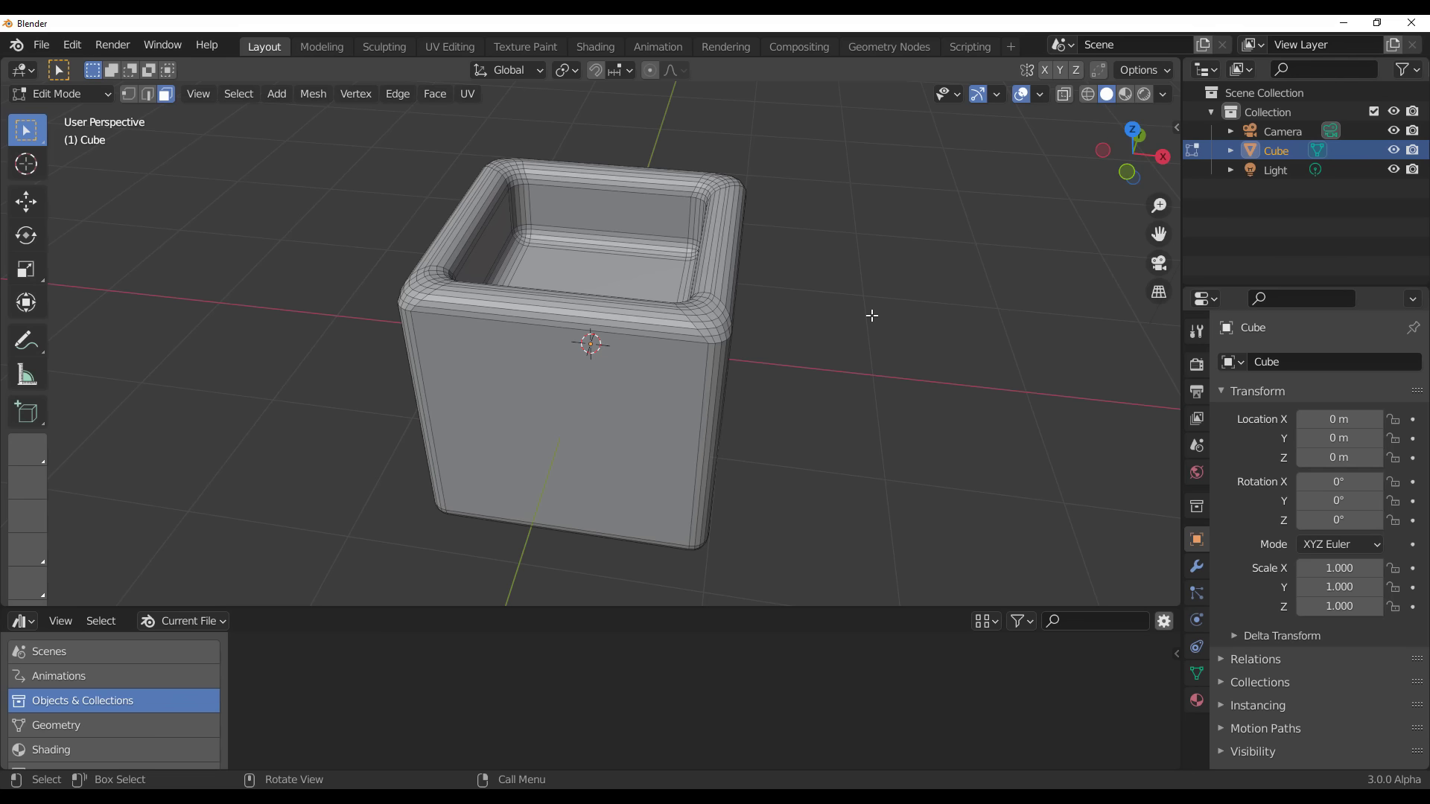
key("Tab")
left_click(873, 315)
middle_click_drag(872, 315, 677, 364)
left_click(679, 360)
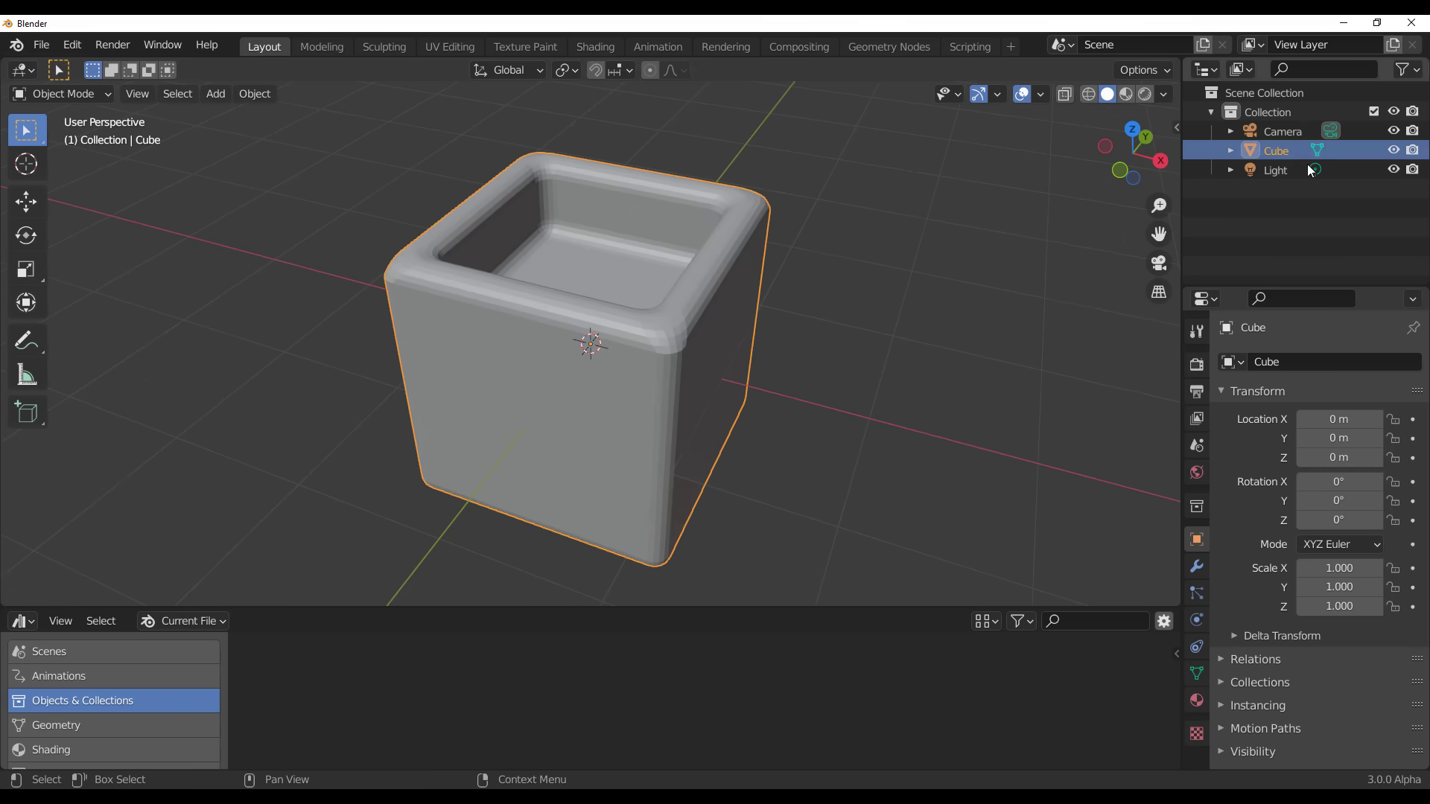
Mark the Cube as an asset
right_click(1277, 151)
mouse_move(1208, 375)
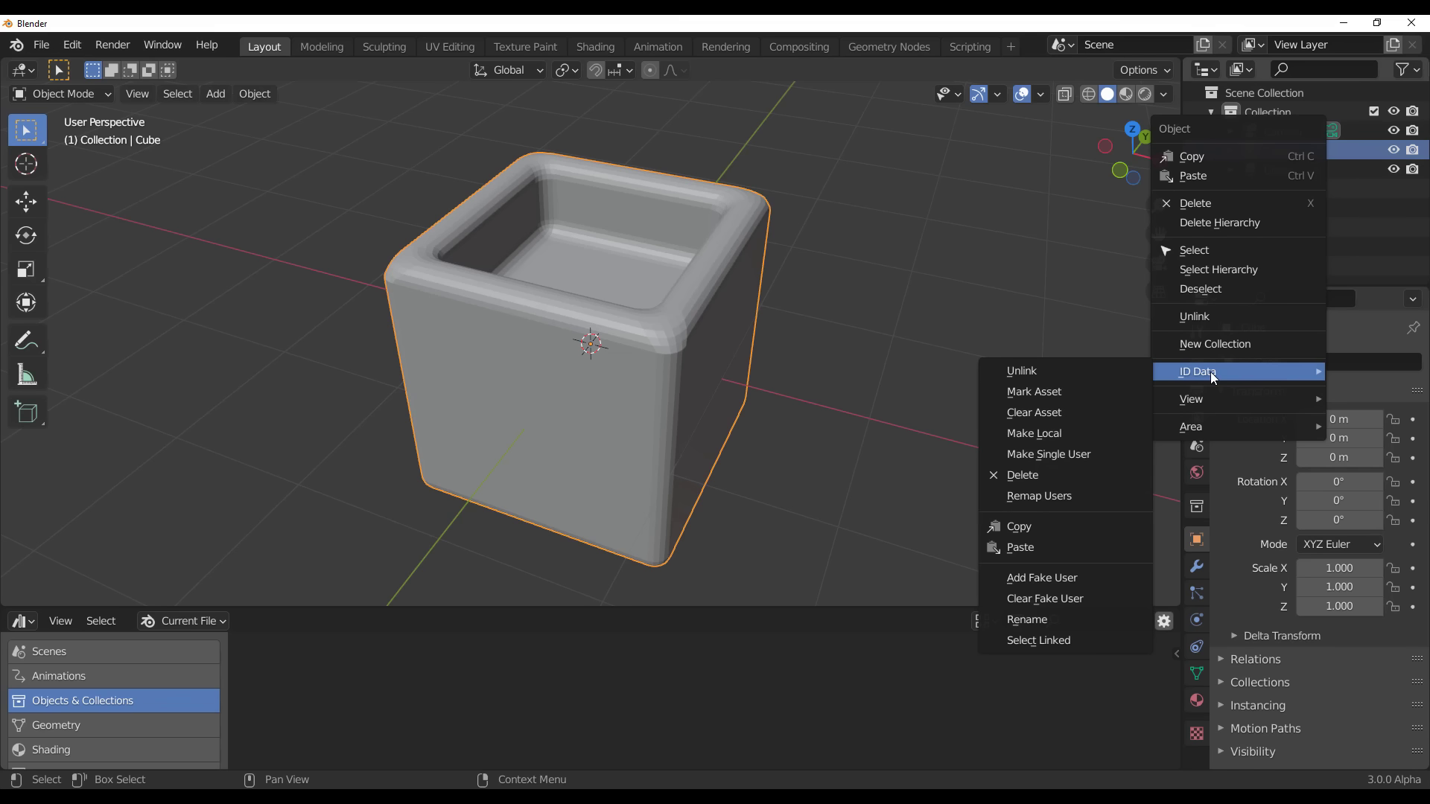
left_click(1053, 393)
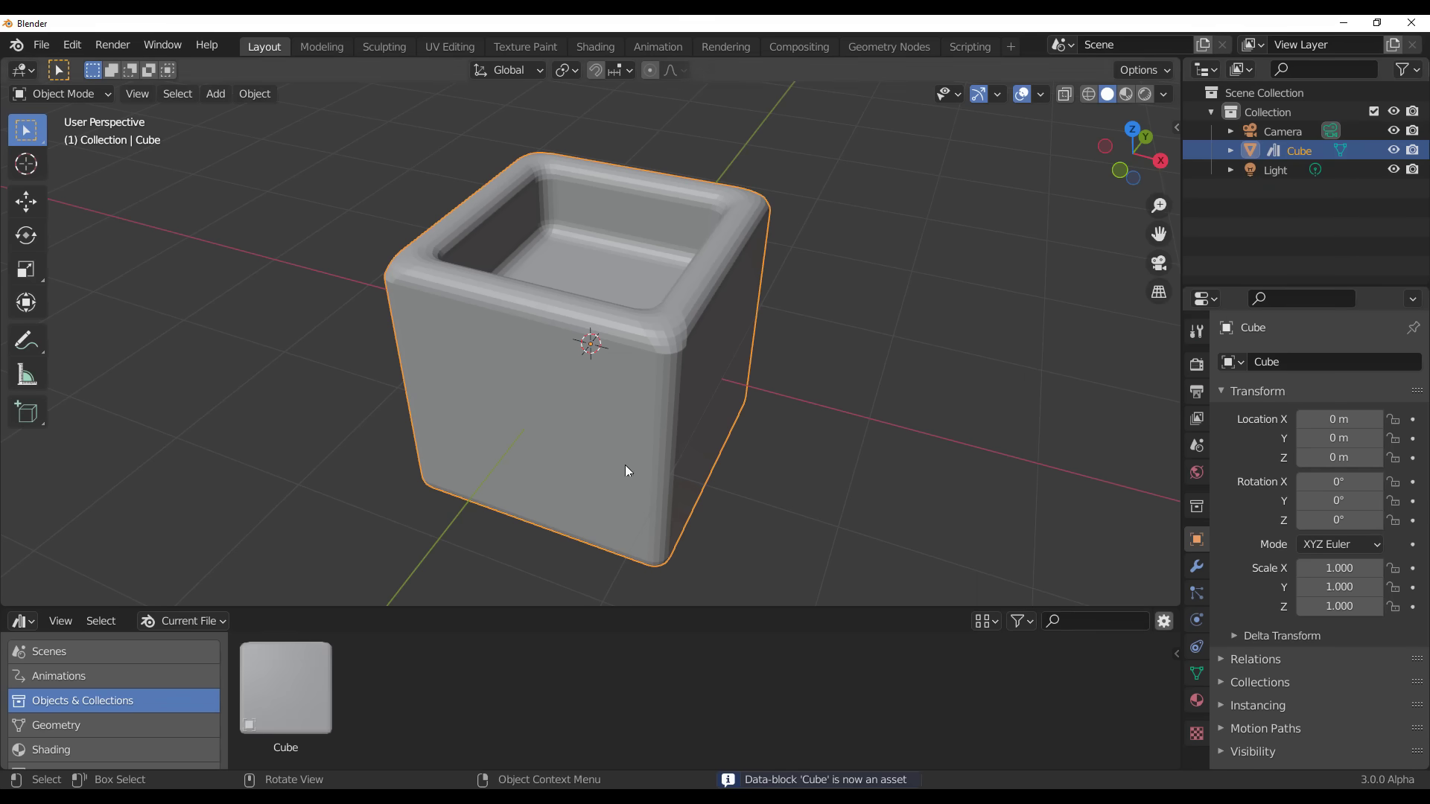
Drag several copies of the Cube asset from the Asset Browser into the scene
left_click_drag(304, 712, 991, 329)
scroll(990, 329, "down", 4)
middle_click_drag(991, 329, 284, 691)
left_click_drag(286, 691, 307, 240)
left_click_drag(286, 691, 463, 271)
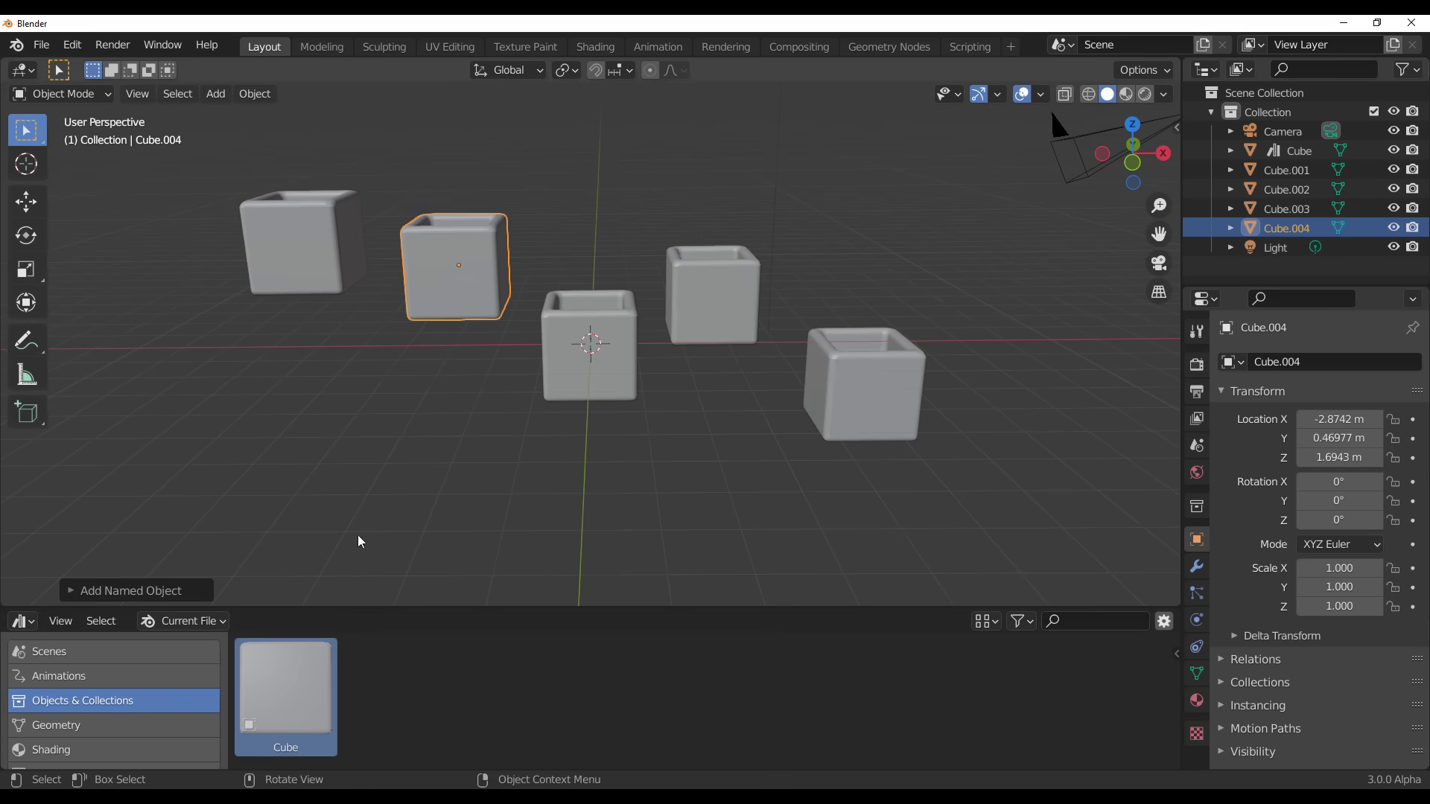
middle_click_drag(361, 544, 444, 660)
left_click_drag(320, 695, 862, 359)
middle_click_drag(861, 359, 633, 588)
Place more Cube asset copies, including one near the top of the scene
left_click_drag(298, 700, 836, 486)
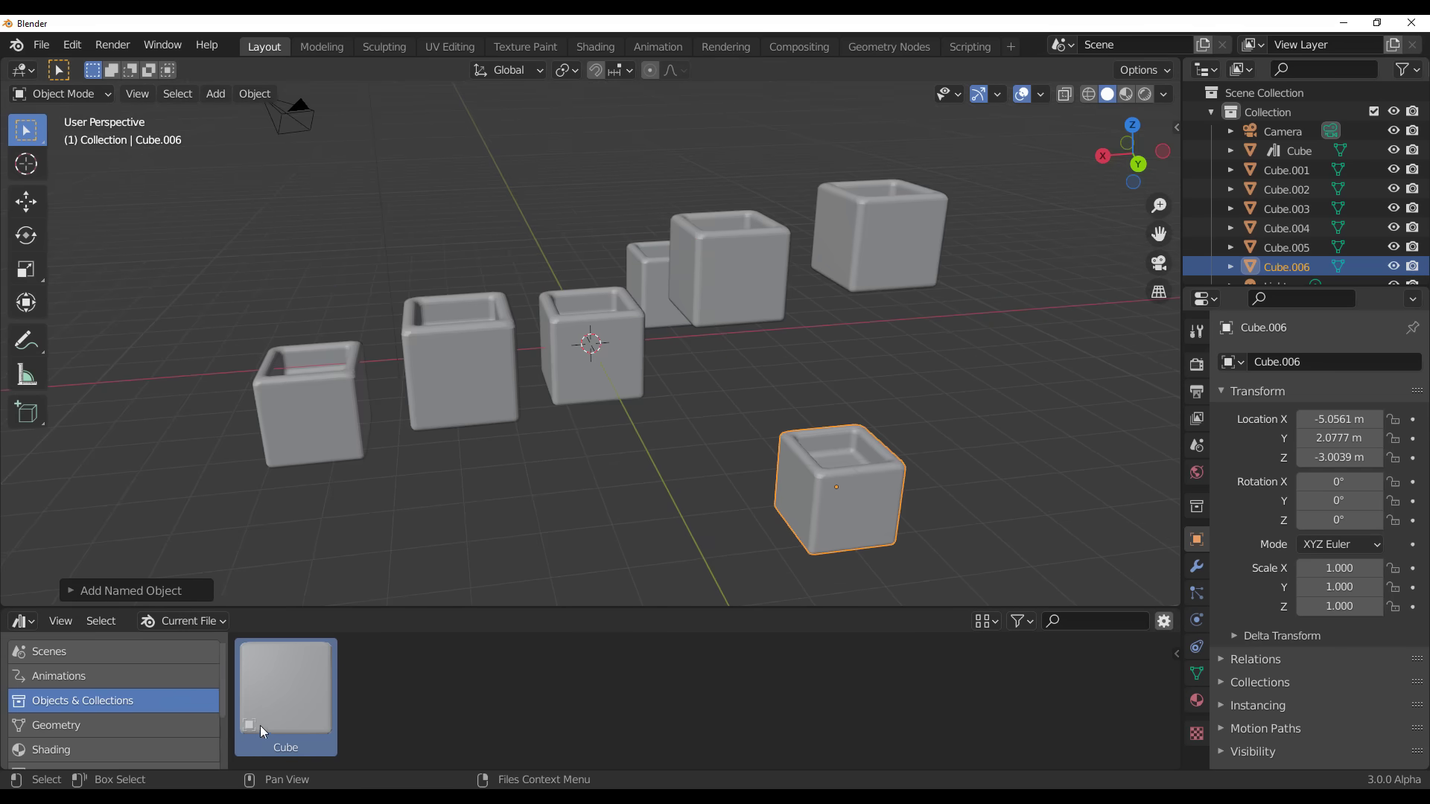
left_click_drag(260, 725, 886, 368)
middle_click_drag(886, 368, 708, 574)
left_click_drag(315, 742, 879, 340)
middle_click_drag(878, 340, 520, 589)
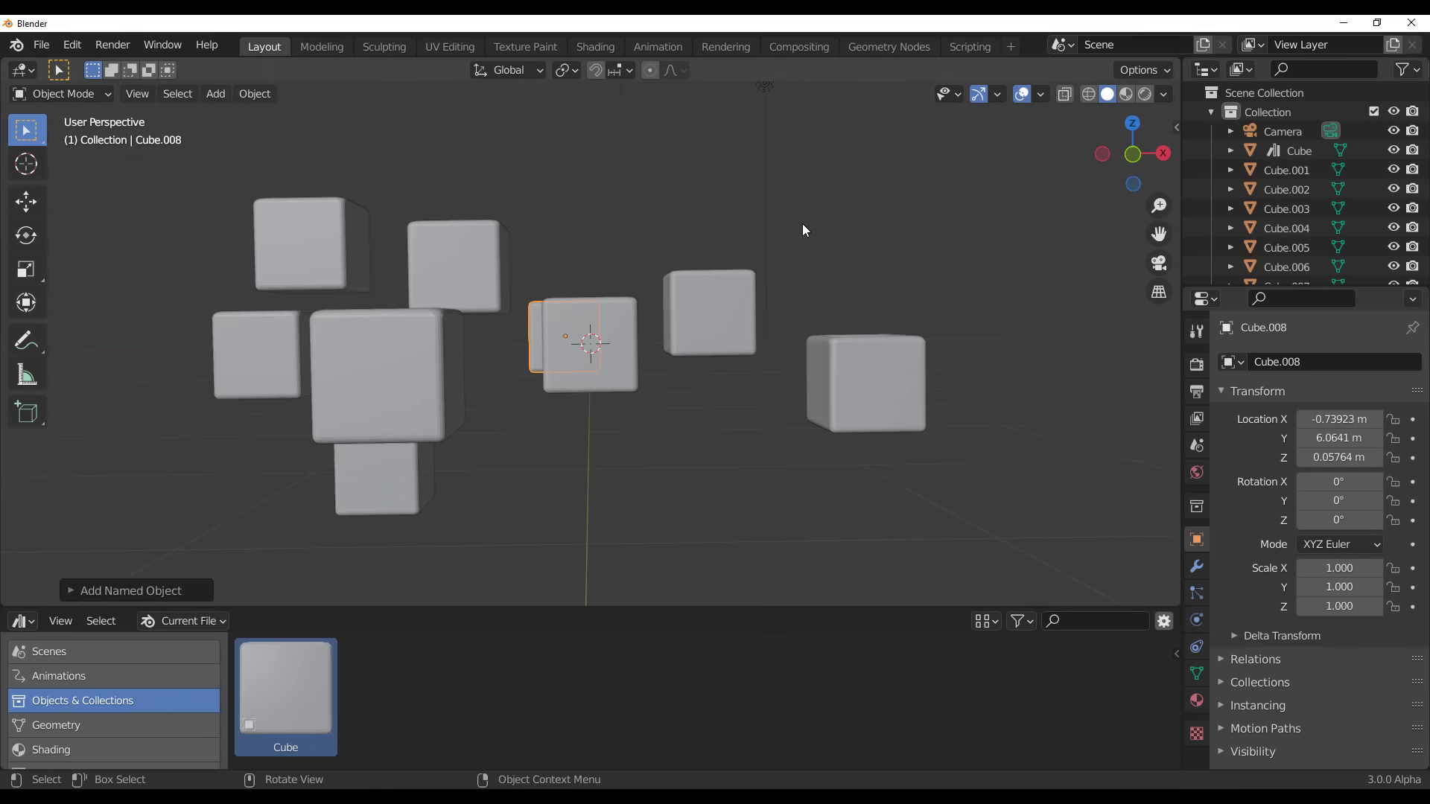
left_click_drag(354, 665, 774, 171)
middle_click_drag(774, 172, 676, 323)
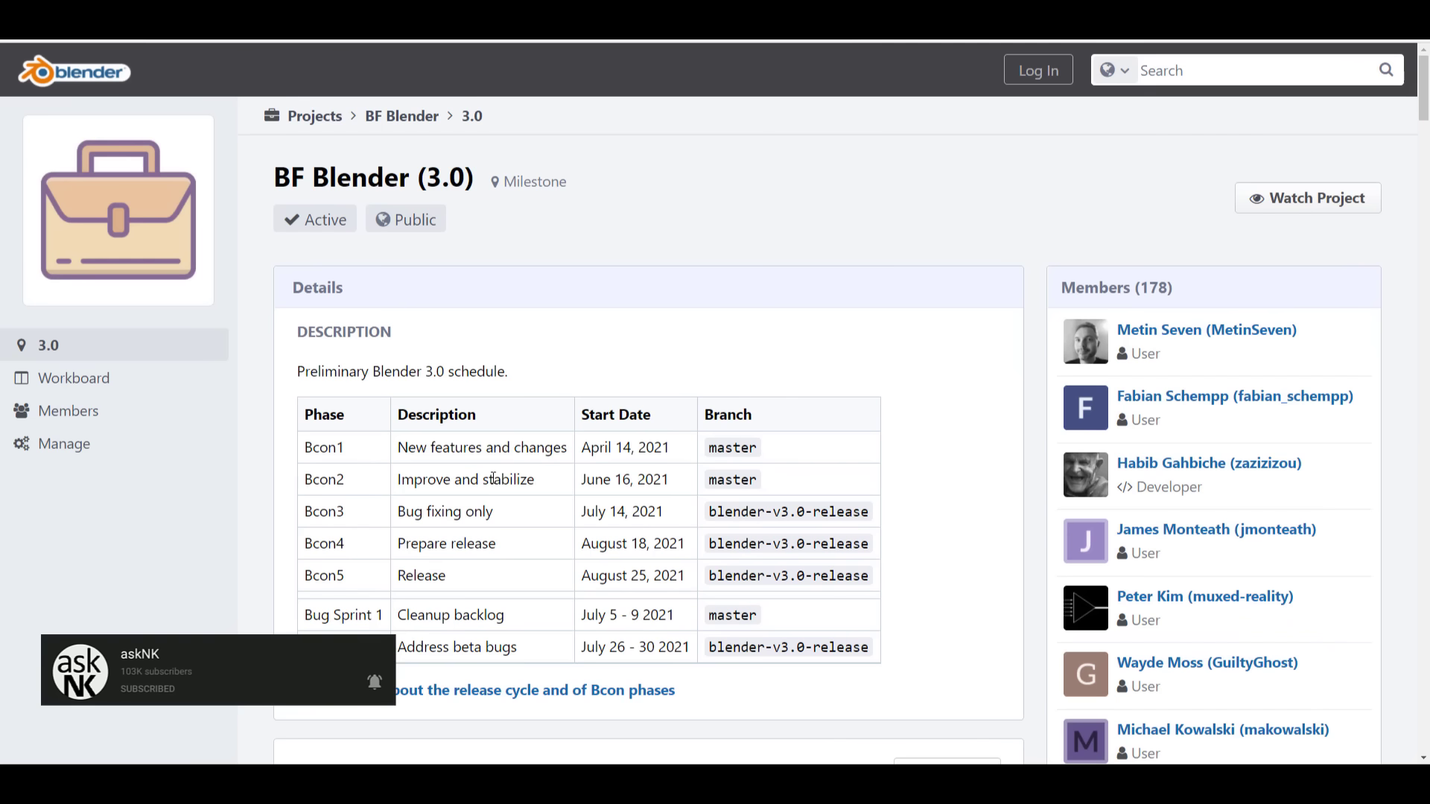
Scroll through the BF Blender (3.0) milestone's schedule table and Recent Activity
scroll(447, 477, "down", 1)
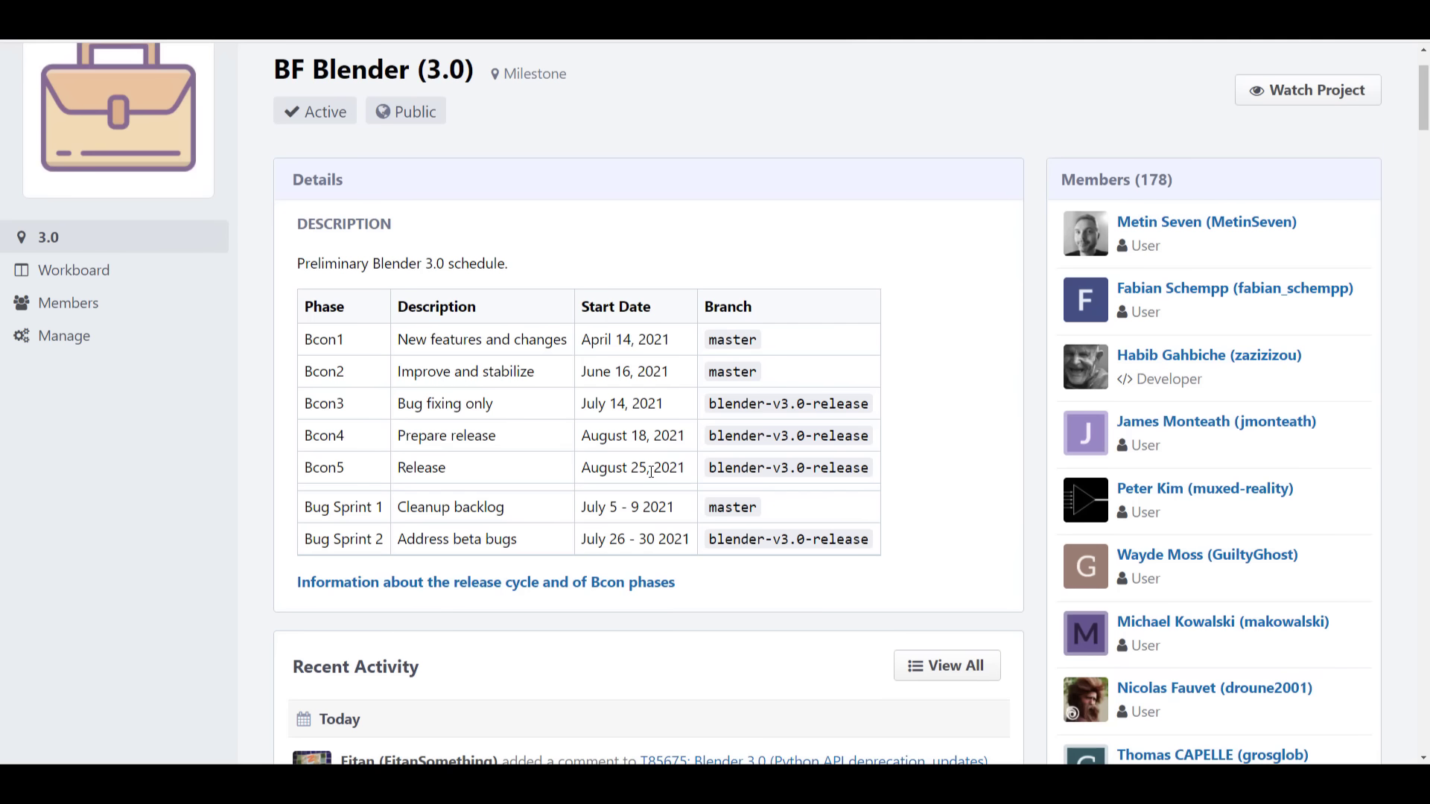
scroll(651, 471, "up", 2)
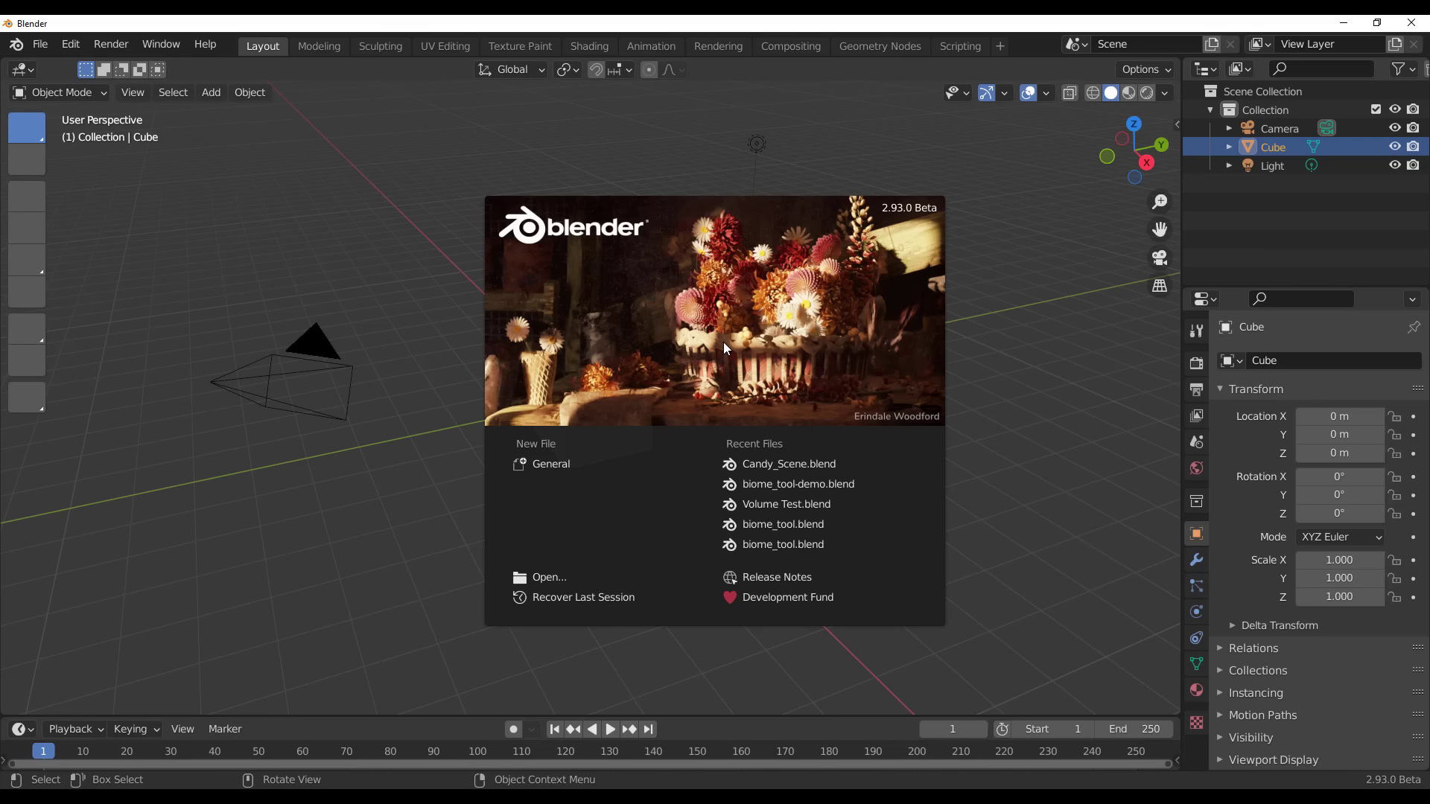
Close the 2.93 splash, view through the camera with Numpad 0, select it, then enter Geometry Nodes
left_click(905, 211)
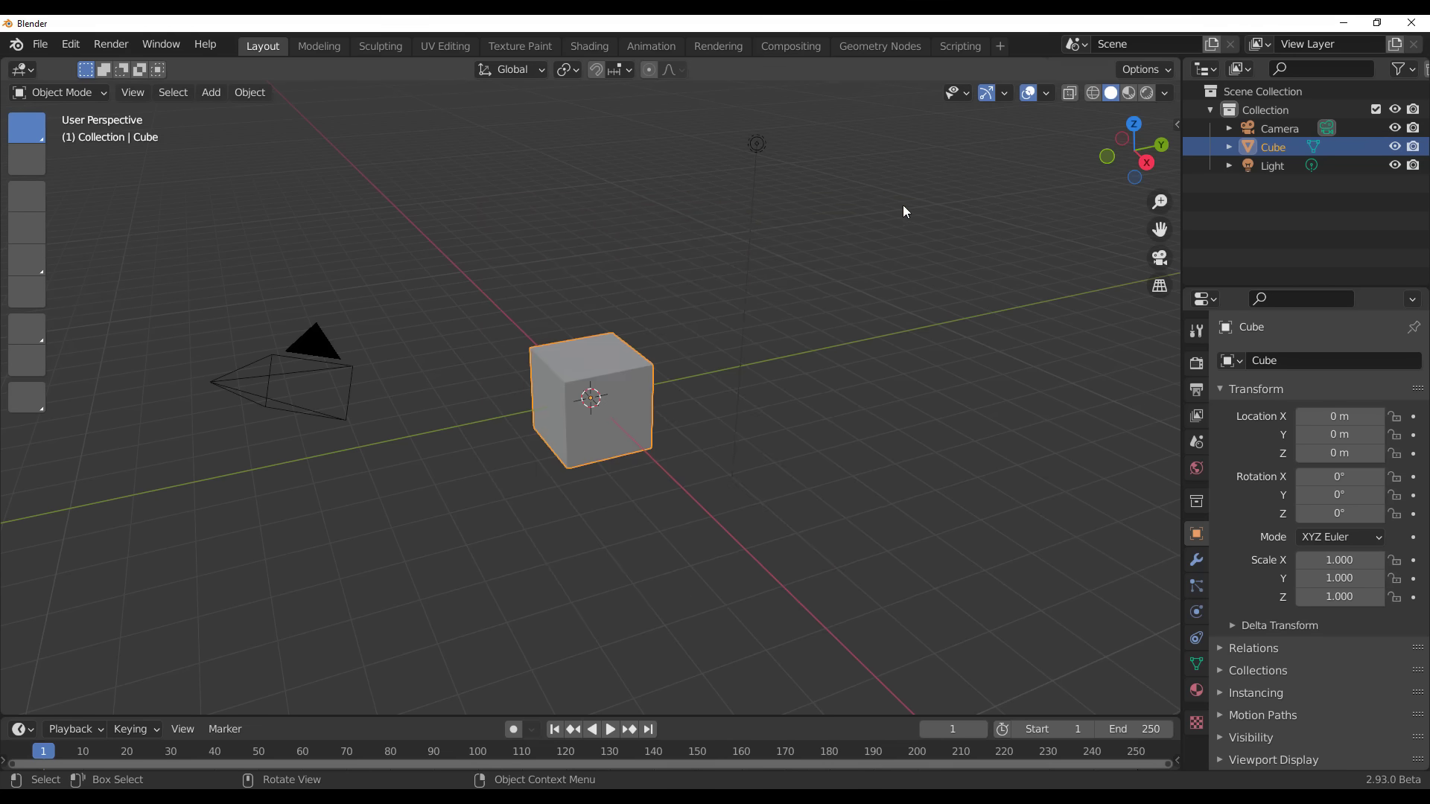
key("KP_0")
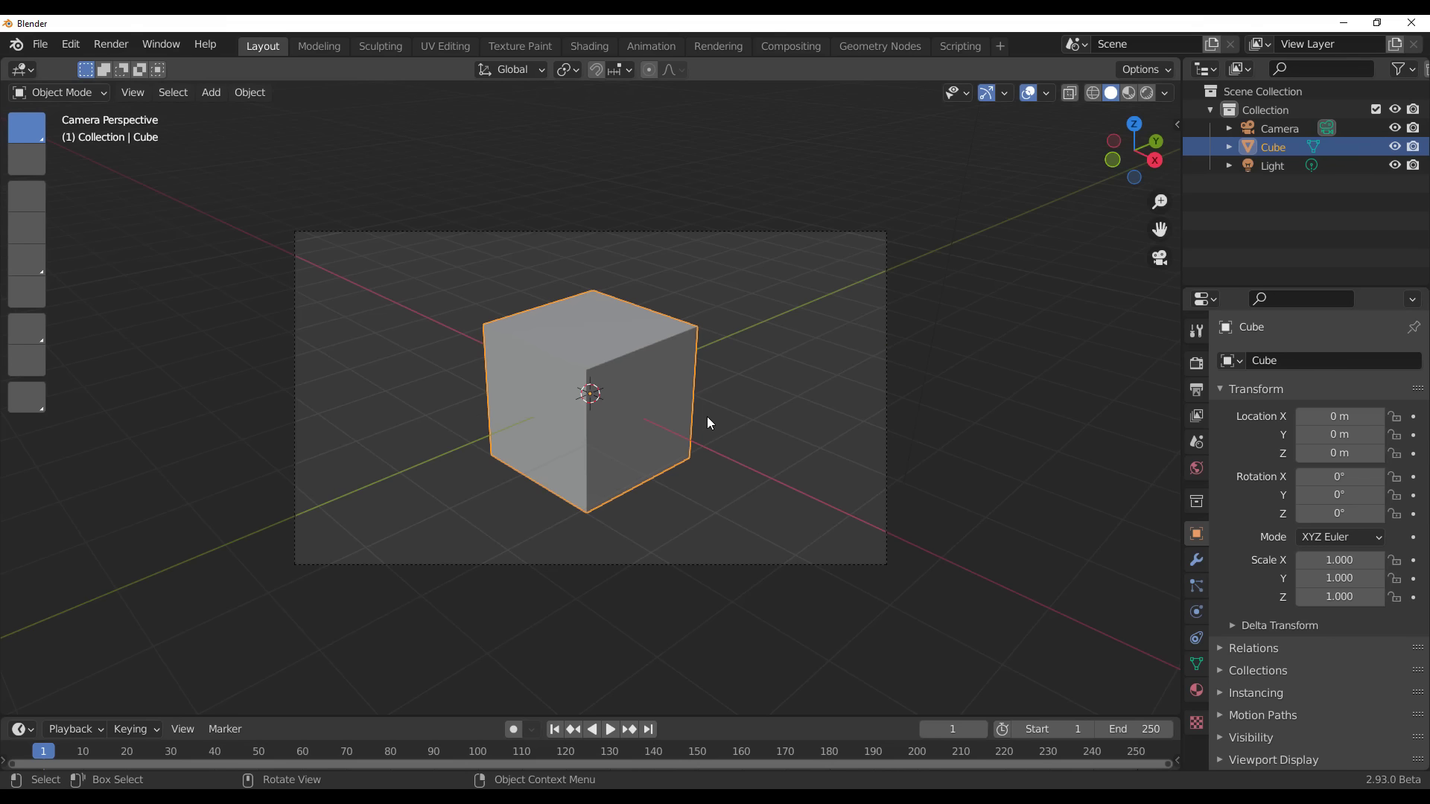
left_click(789, 239)
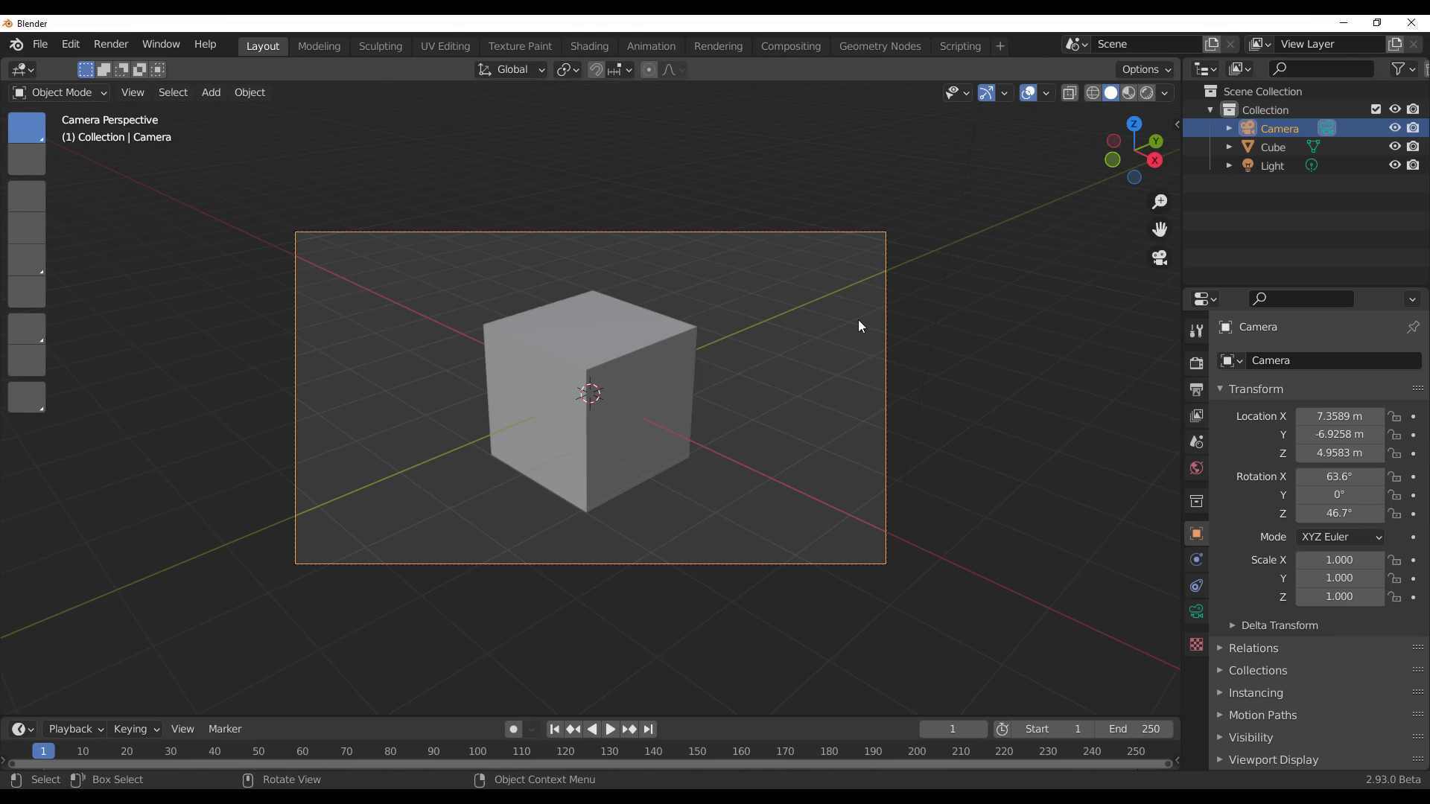
left_click(882, 47)
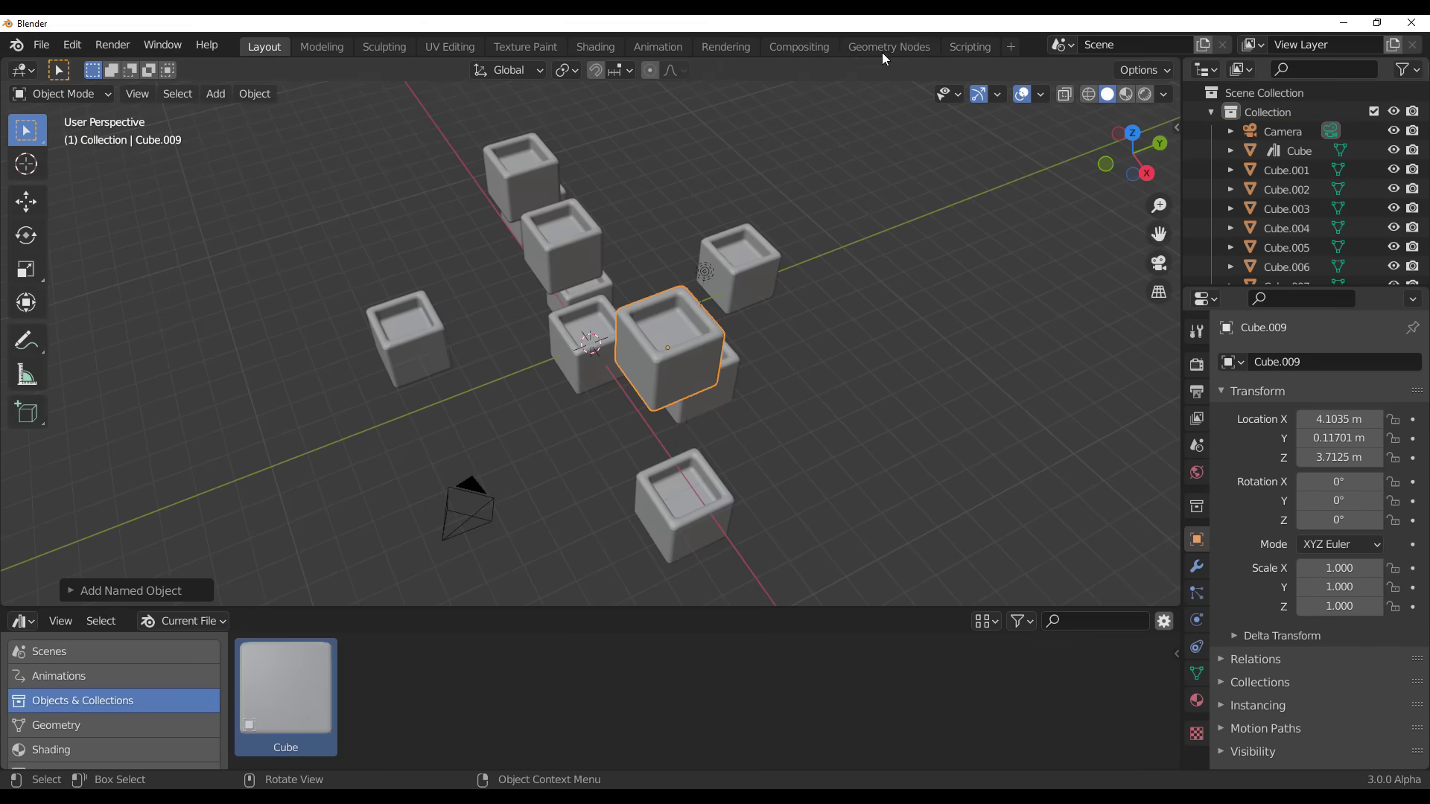
Look over the 3.0 cube scene's Geometry Nodes workspace, minimize it, and return to 2.93's Layout
left_click(883, 49)
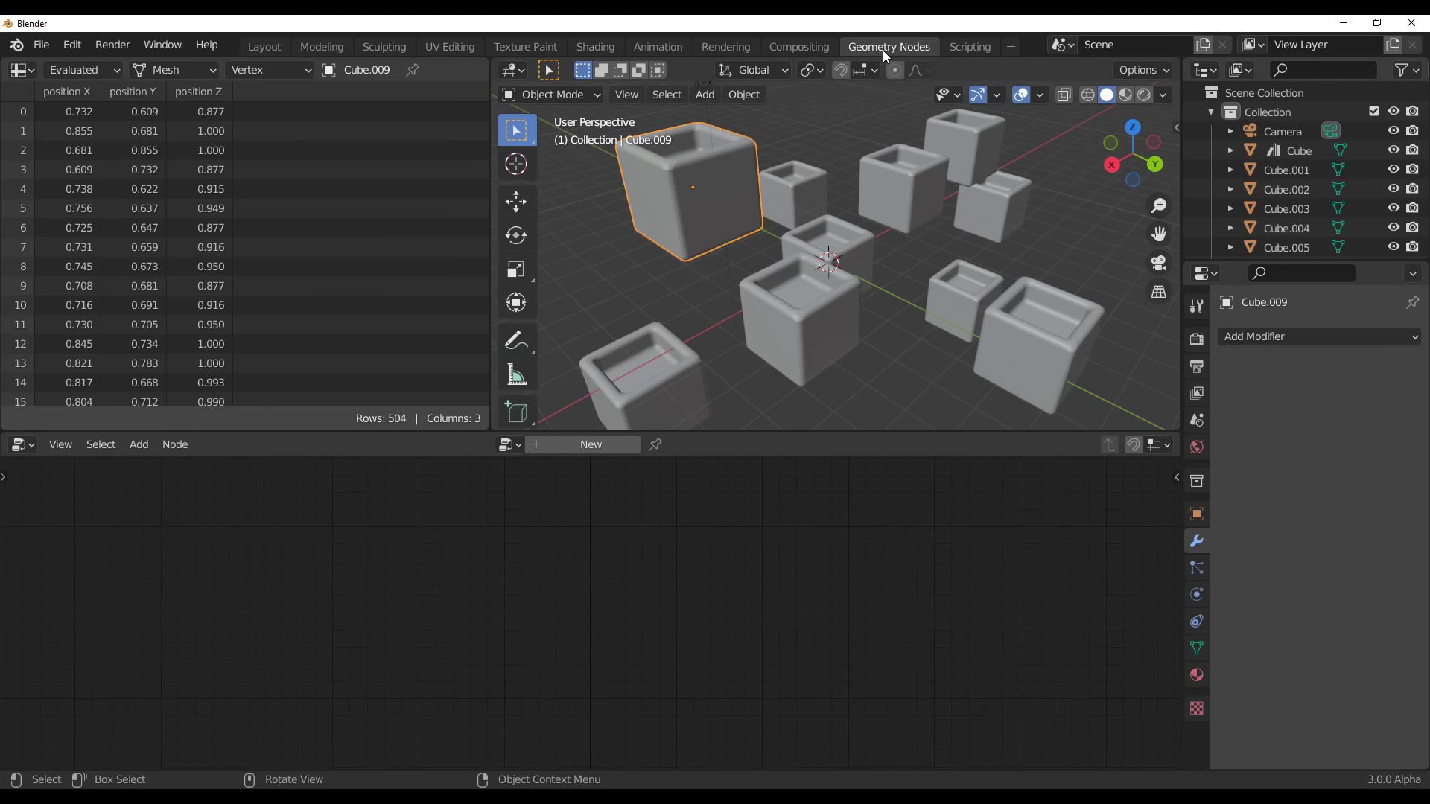
middle_click_drag(1025, 257, 984, 211)
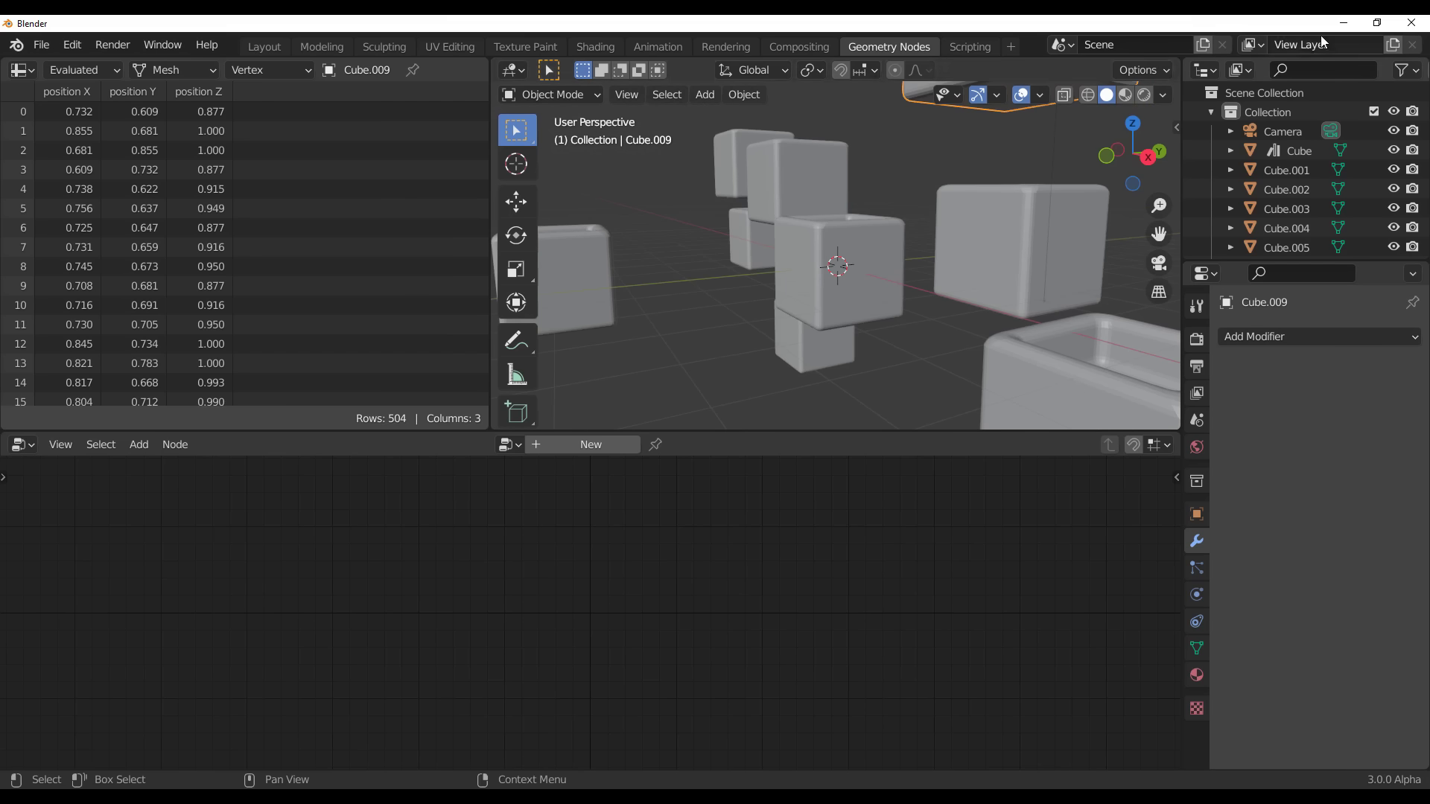
left_click(22, 70)
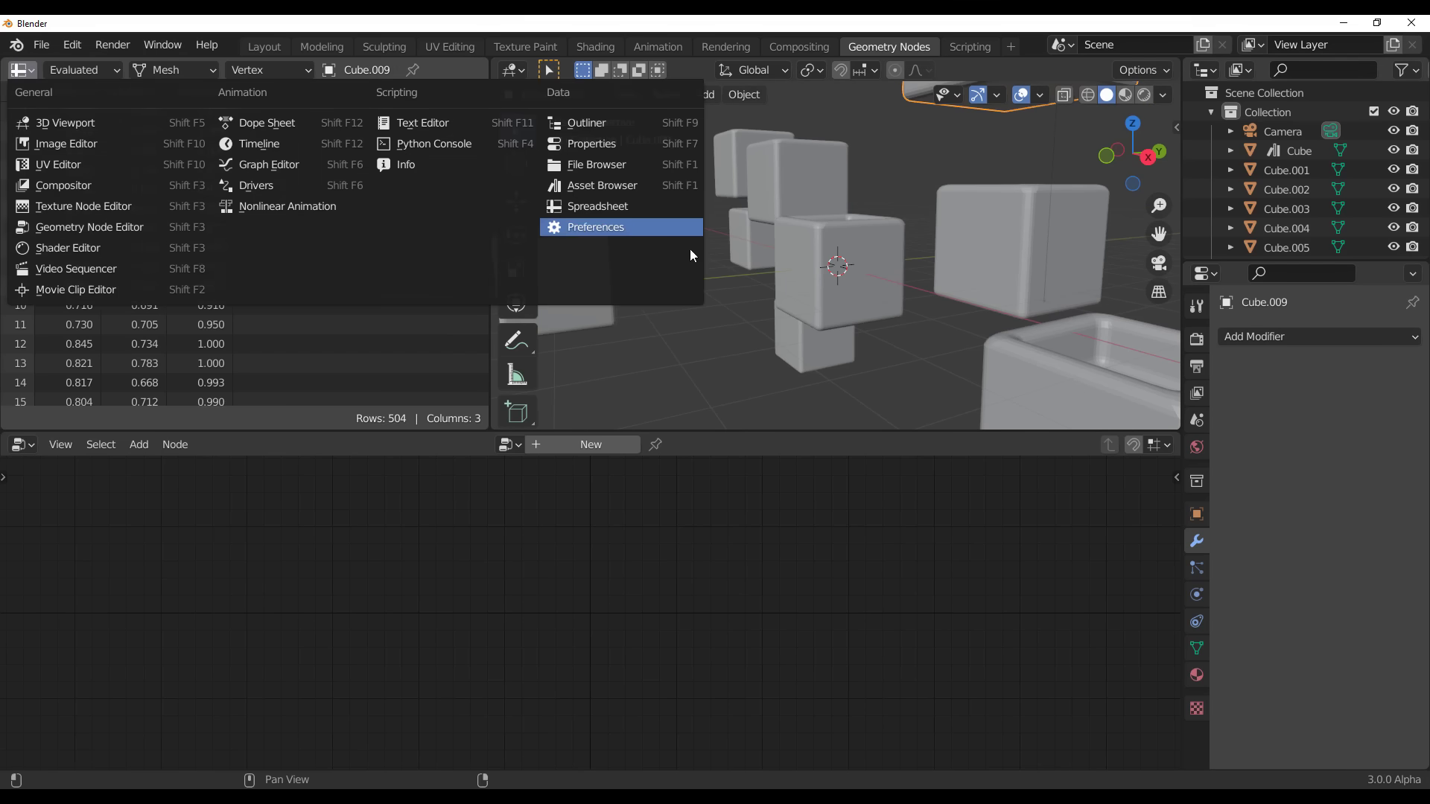
middle_click_drag(802, 298, 730, 283)
left_click(1348, 23)
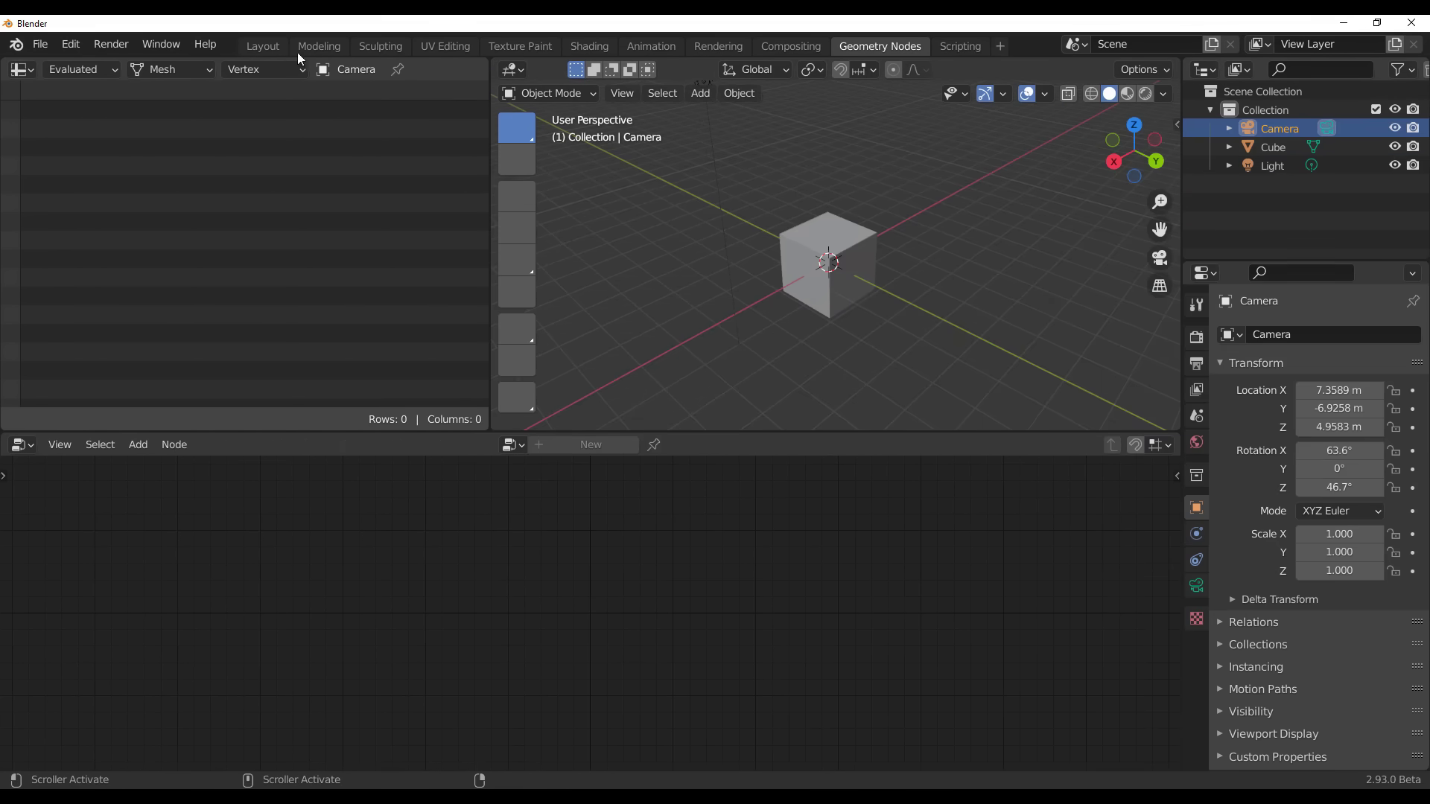
left_click(268, 47)
Deselect the camera, orbit out of camera view, and select the default cube
left_click(485, 321)
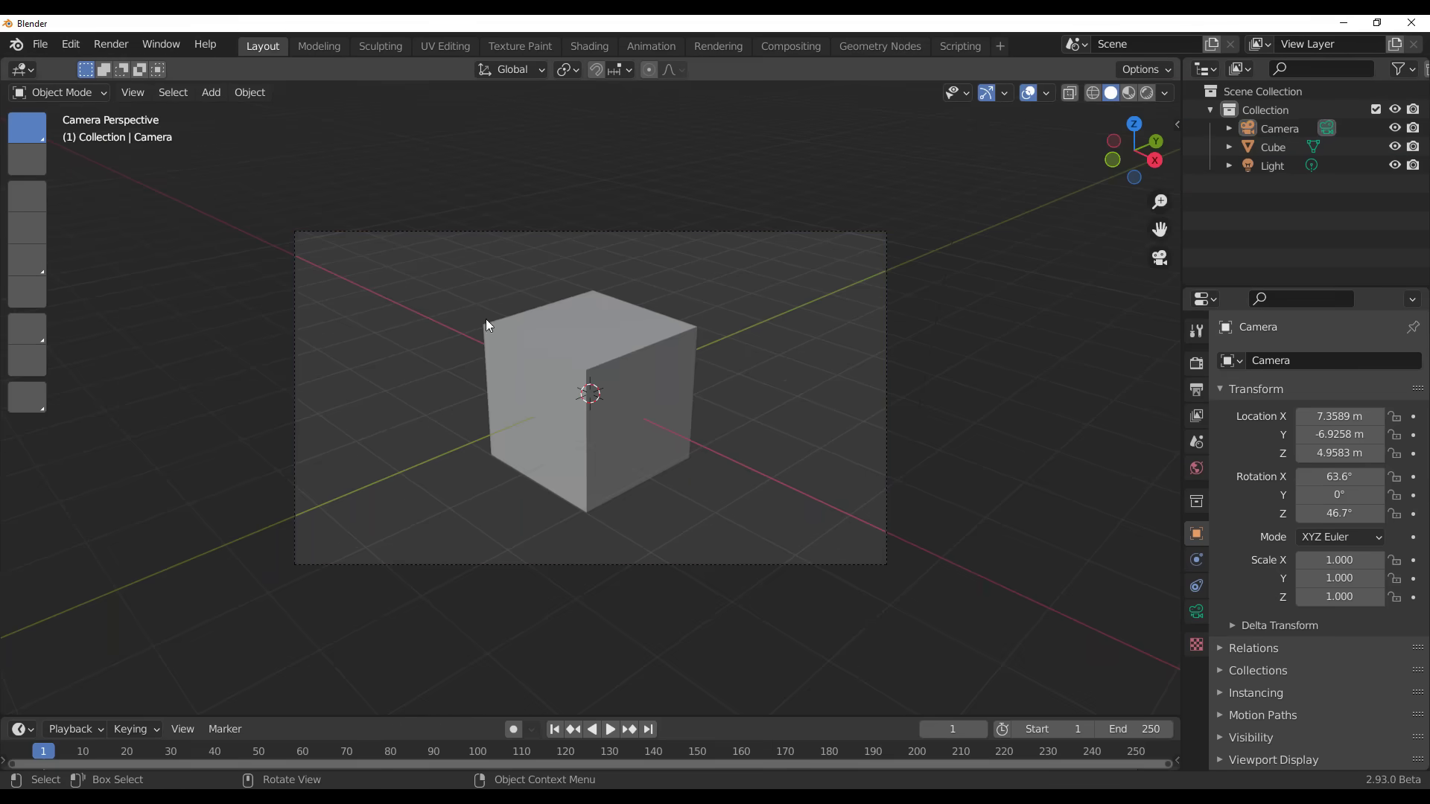
middle_click_drag(486, 320, 567, 325)
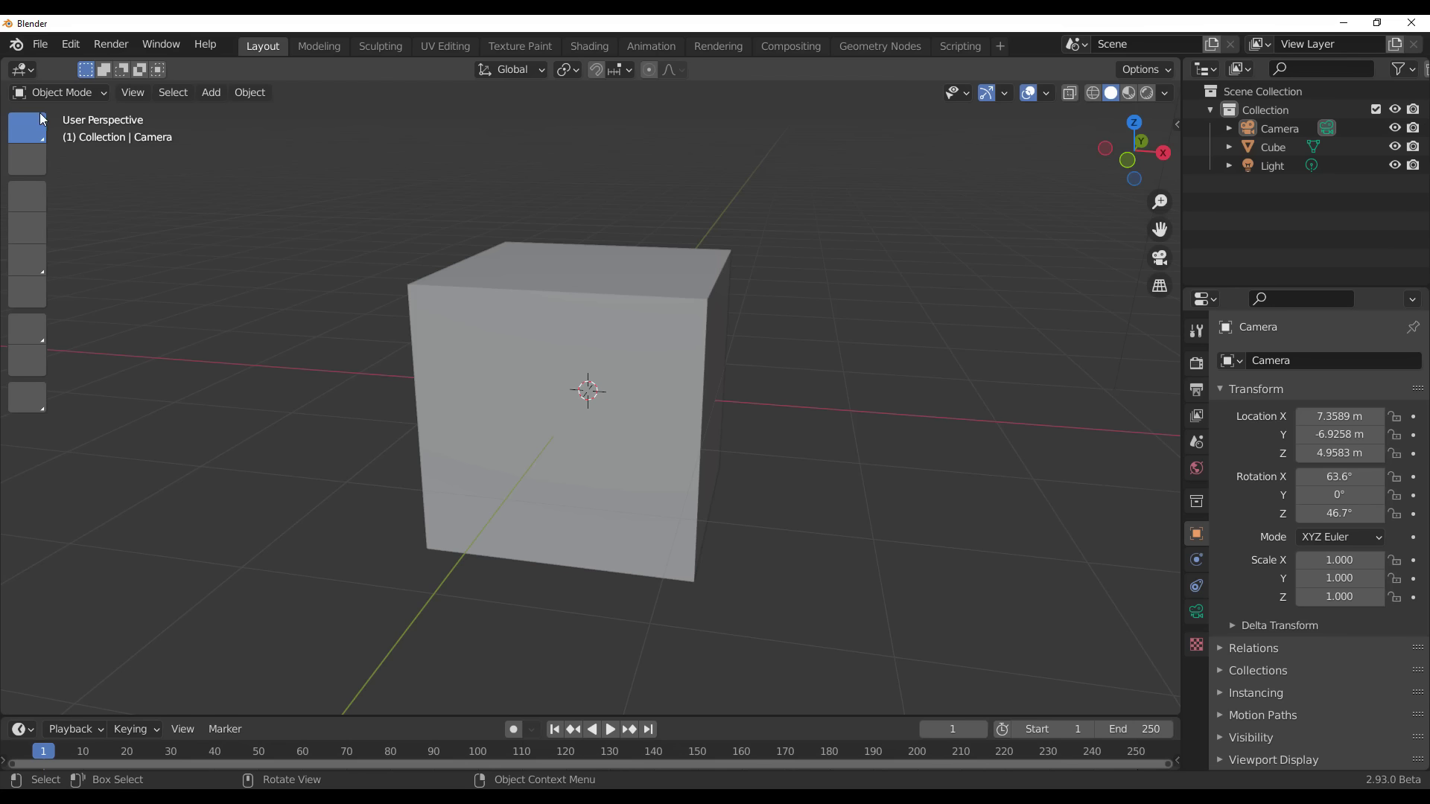
left_click(508, 351)
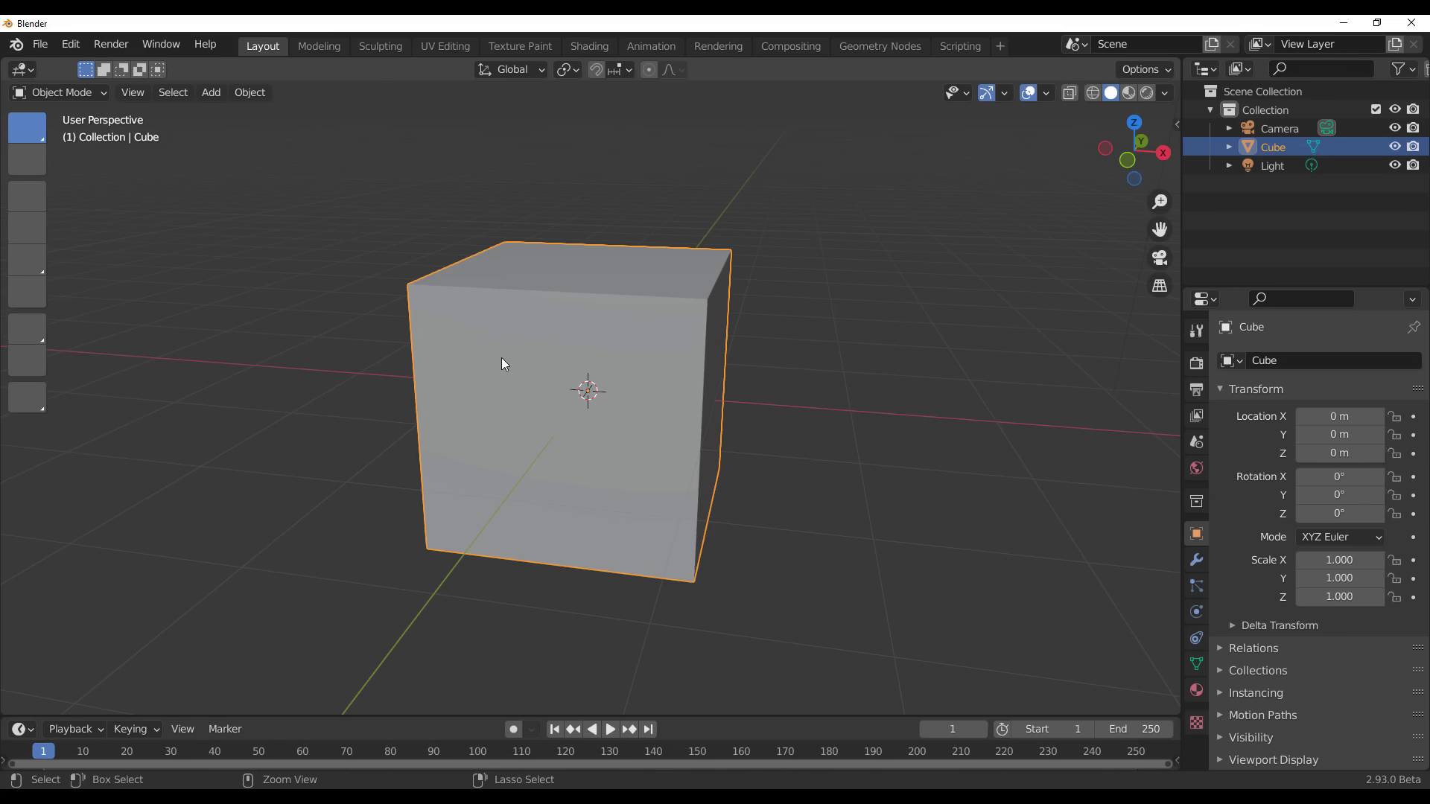
Subdivide the cube into a sphere with Ctrl+3 and give it smooth shading
key("ctrl+3")
middle_click_drag(502, 359, 426, 164)
right_click(427, 164)
left_click(427, 164)
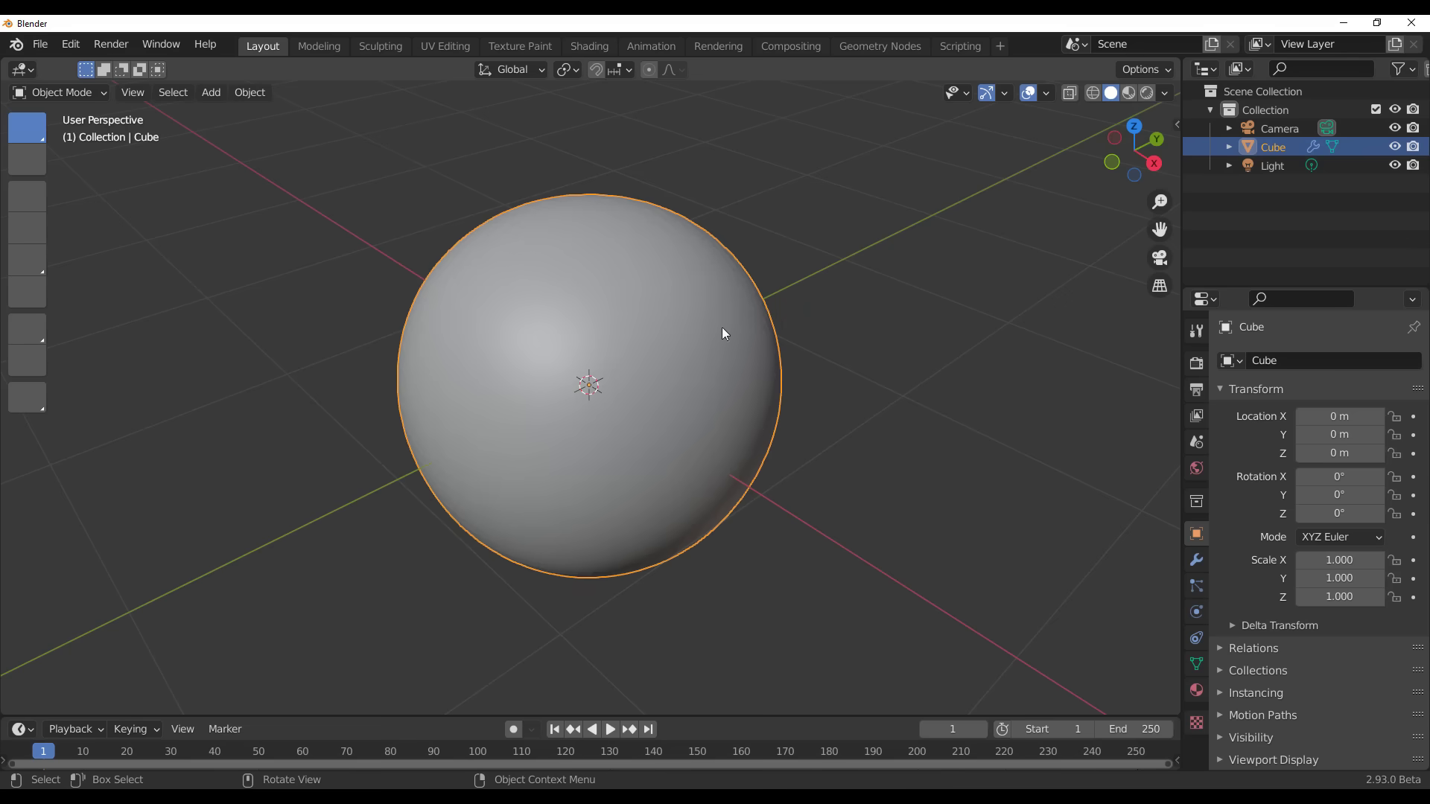
Apply the Subdivision modifier to the mesh and switch the sphere into Sculpt Mode
left_click(1196, 560)
left_click(1371, 392)
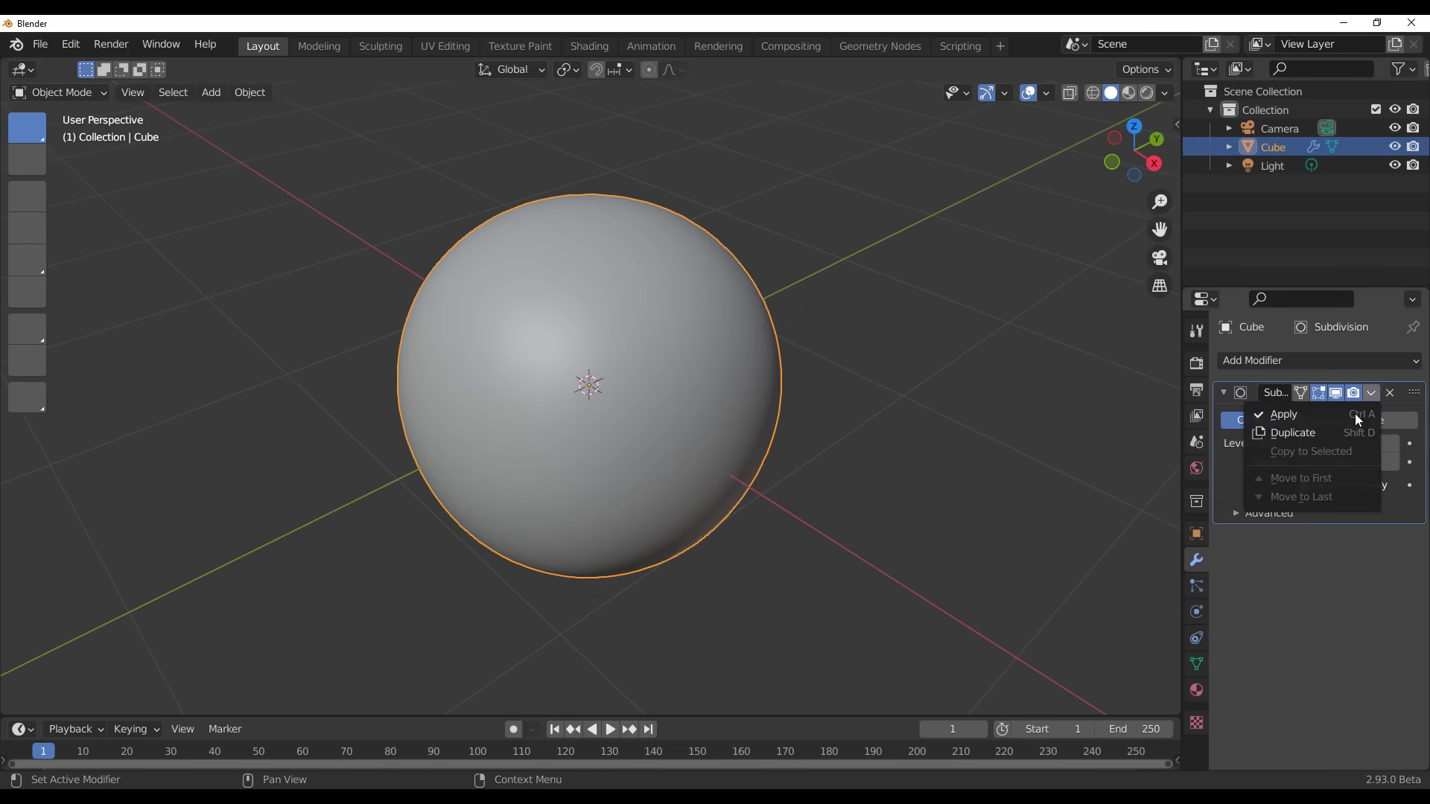
left_click(1356, 414)
left_click(46, 97)
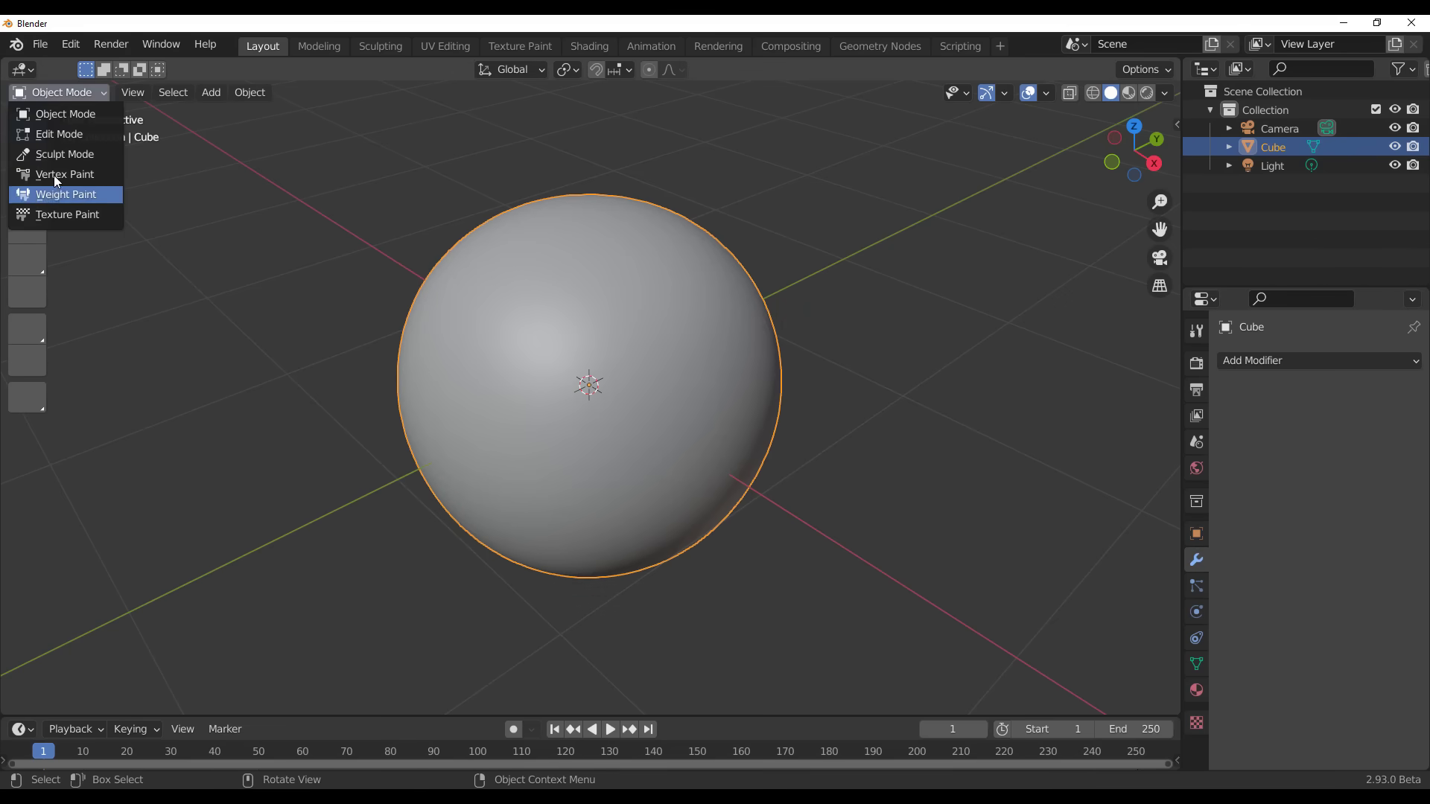
left_click(64, 154)
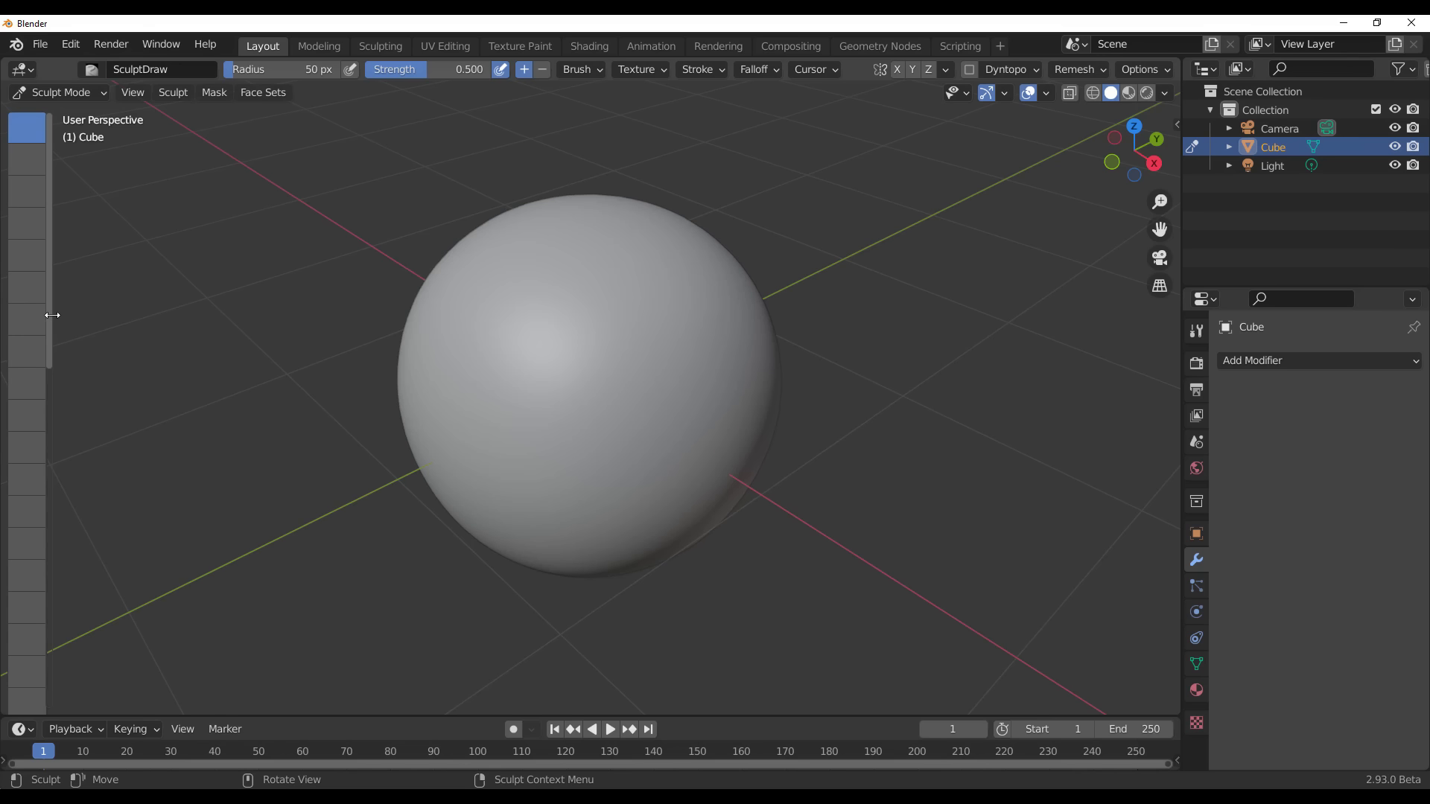
Widen the sculpt toolbar to show tool names and set viewport shading Color to Vertex
left_click_drag(49, 322, 105, 322)
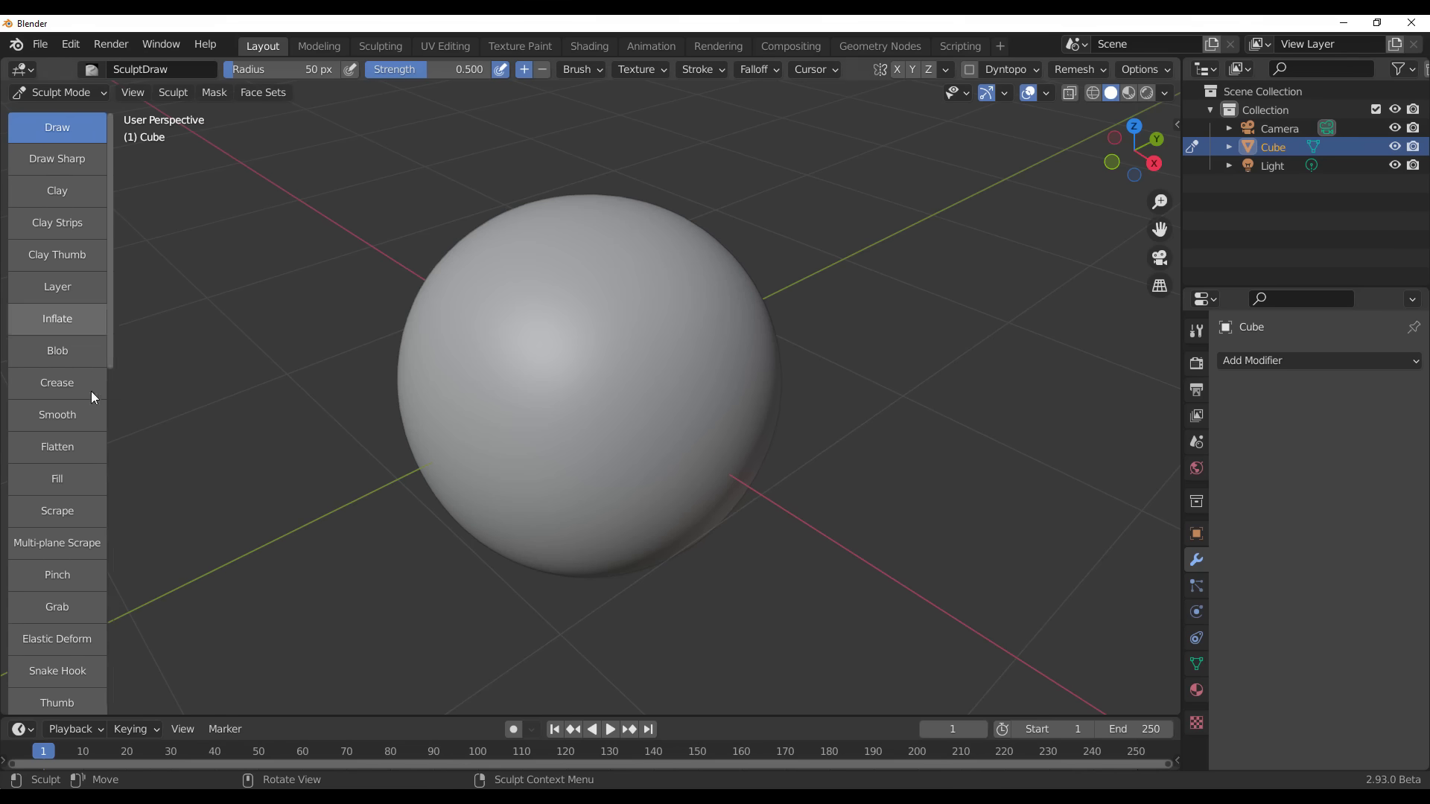
left_click(1165, 93)
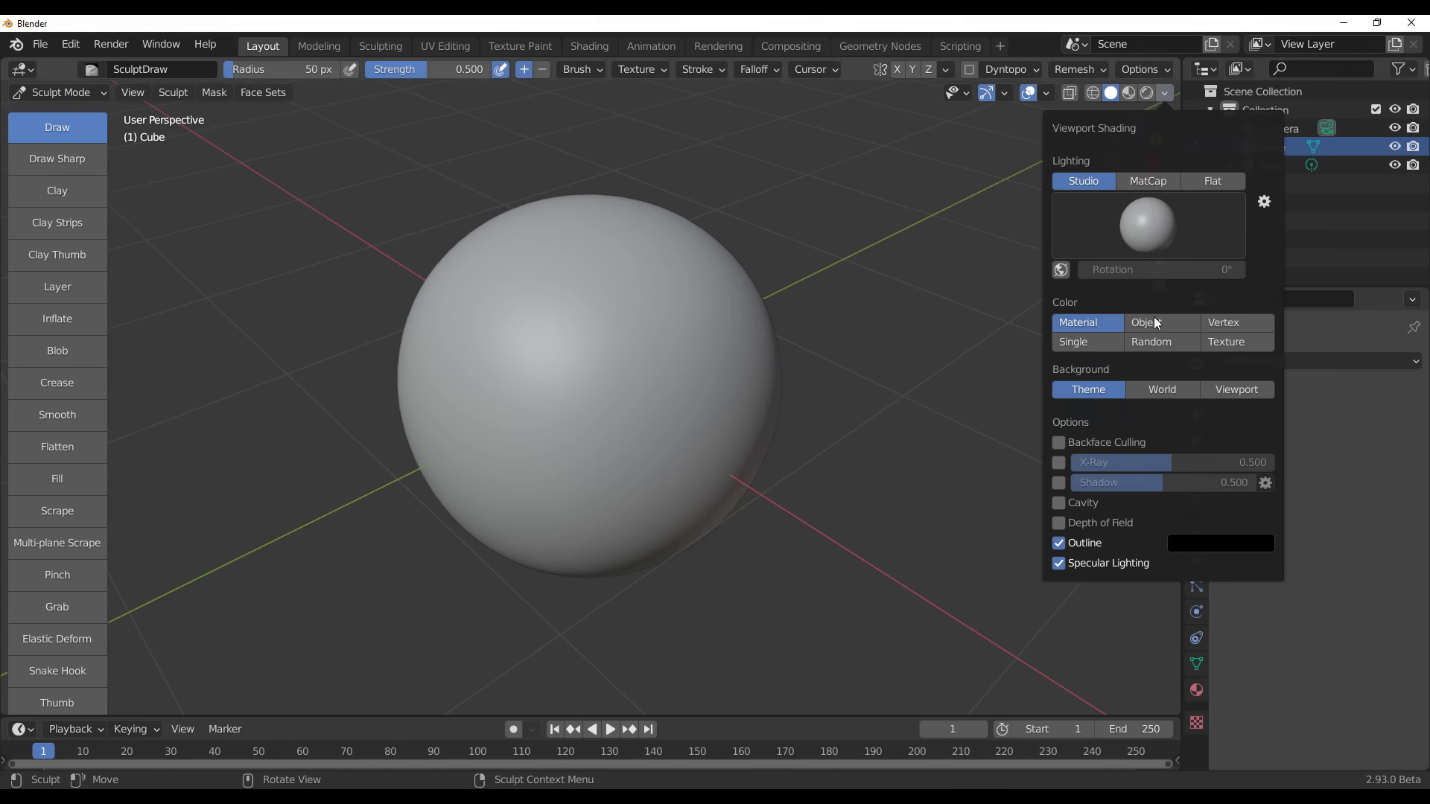
left_click(1222, 323)
Scroll up and down through the named sculpt tools in the widened toolbar
scroll(33, 497, "down", 12)
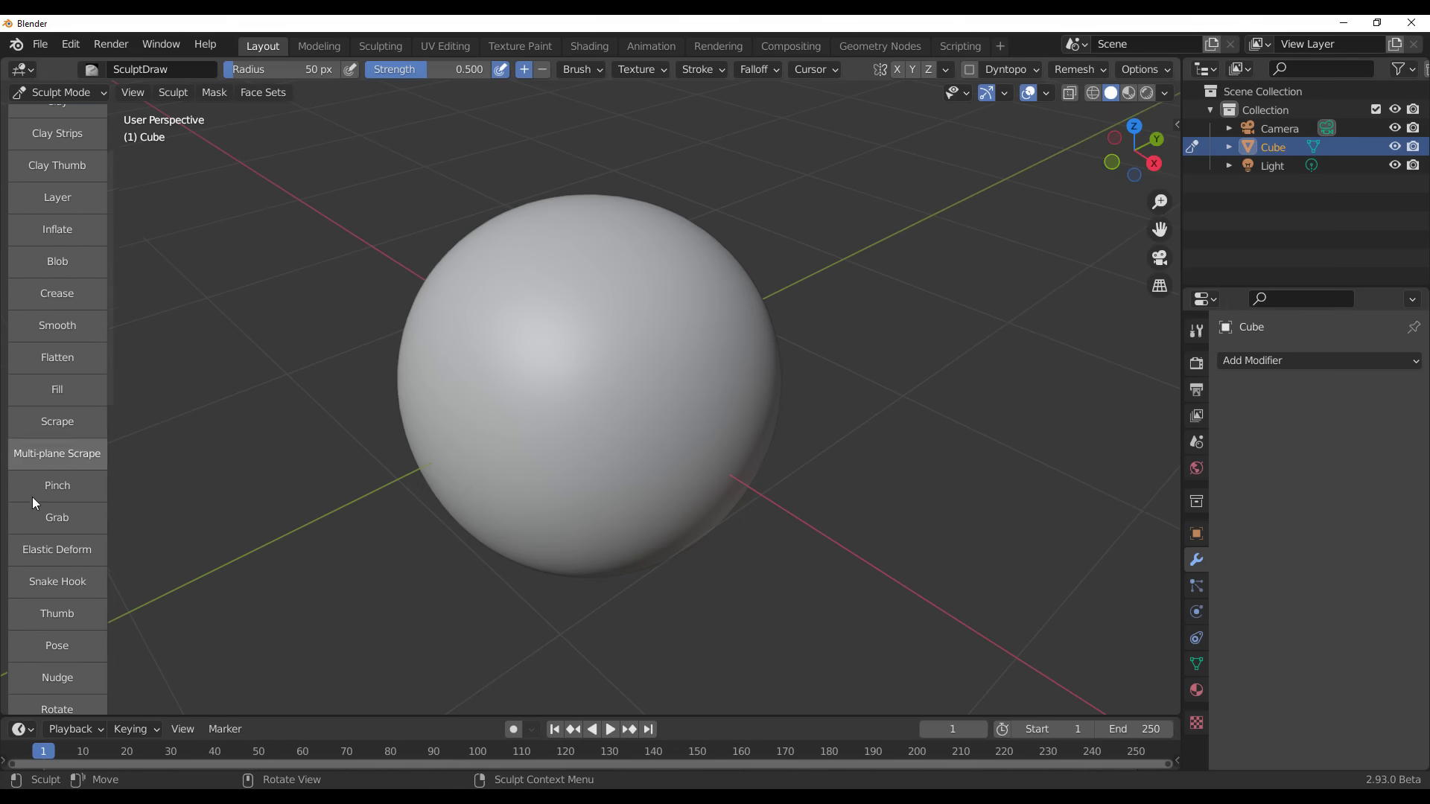
scroll(33, 497, "down", 10)
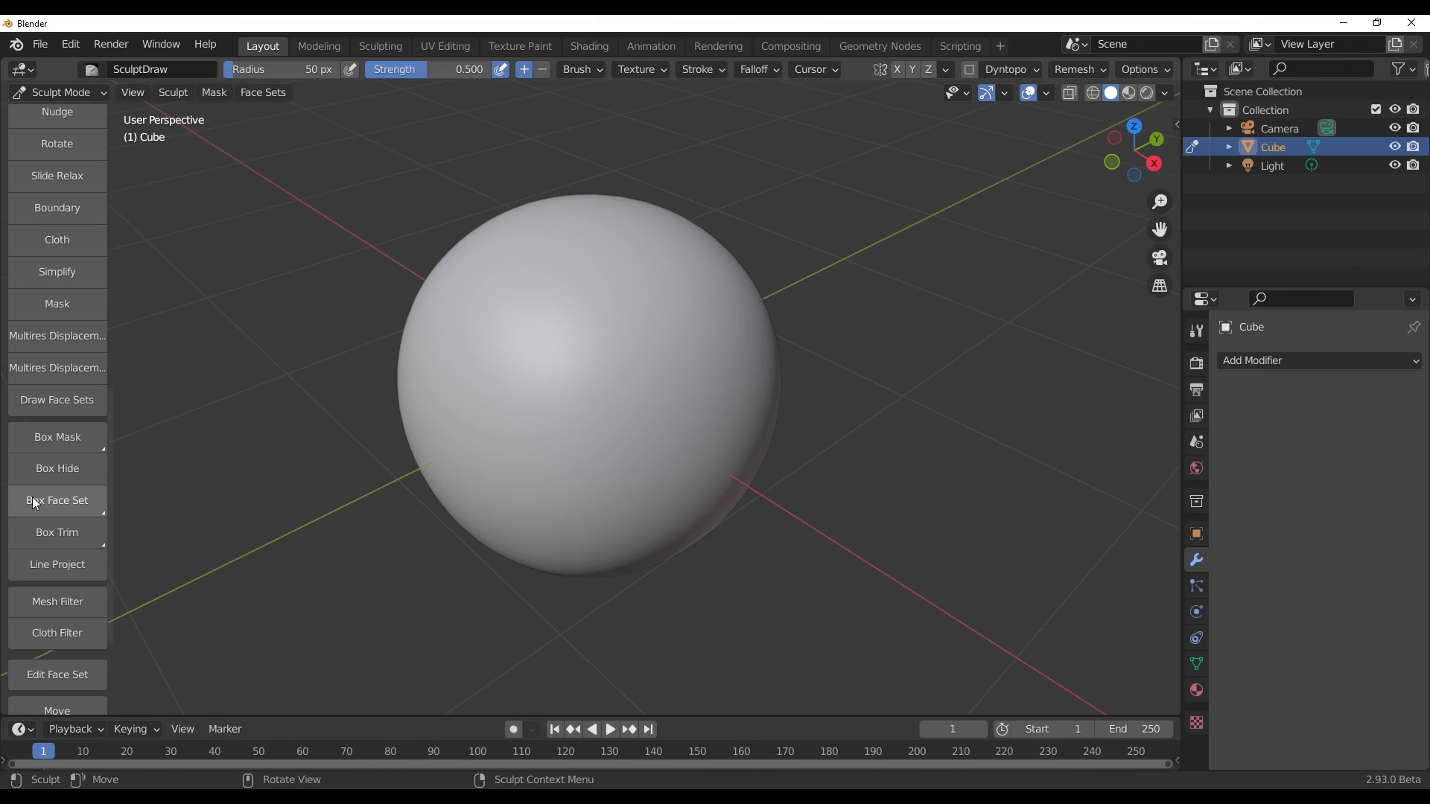
scroll(48, 583, "up", 4)
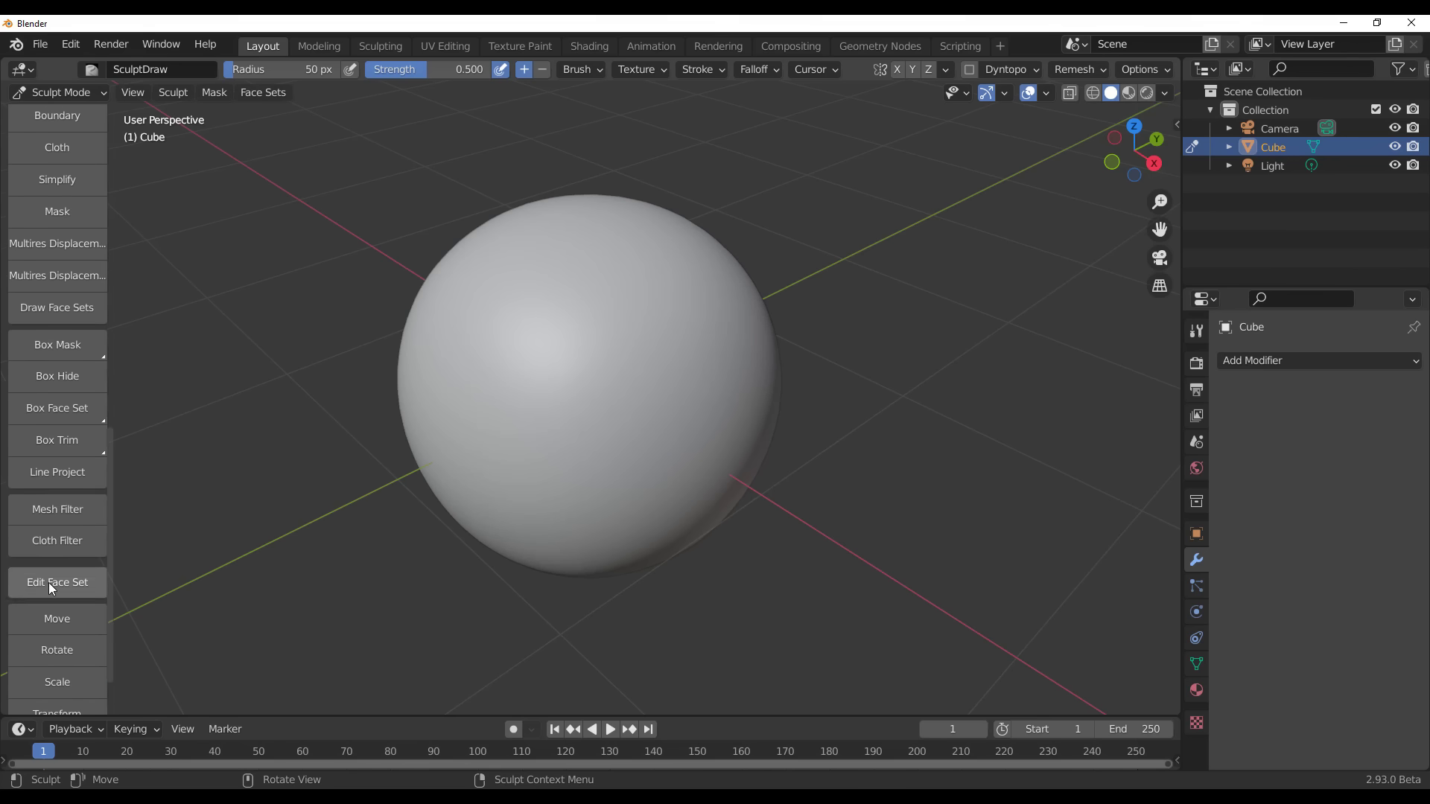
scroll(53, 530, "up", 14)
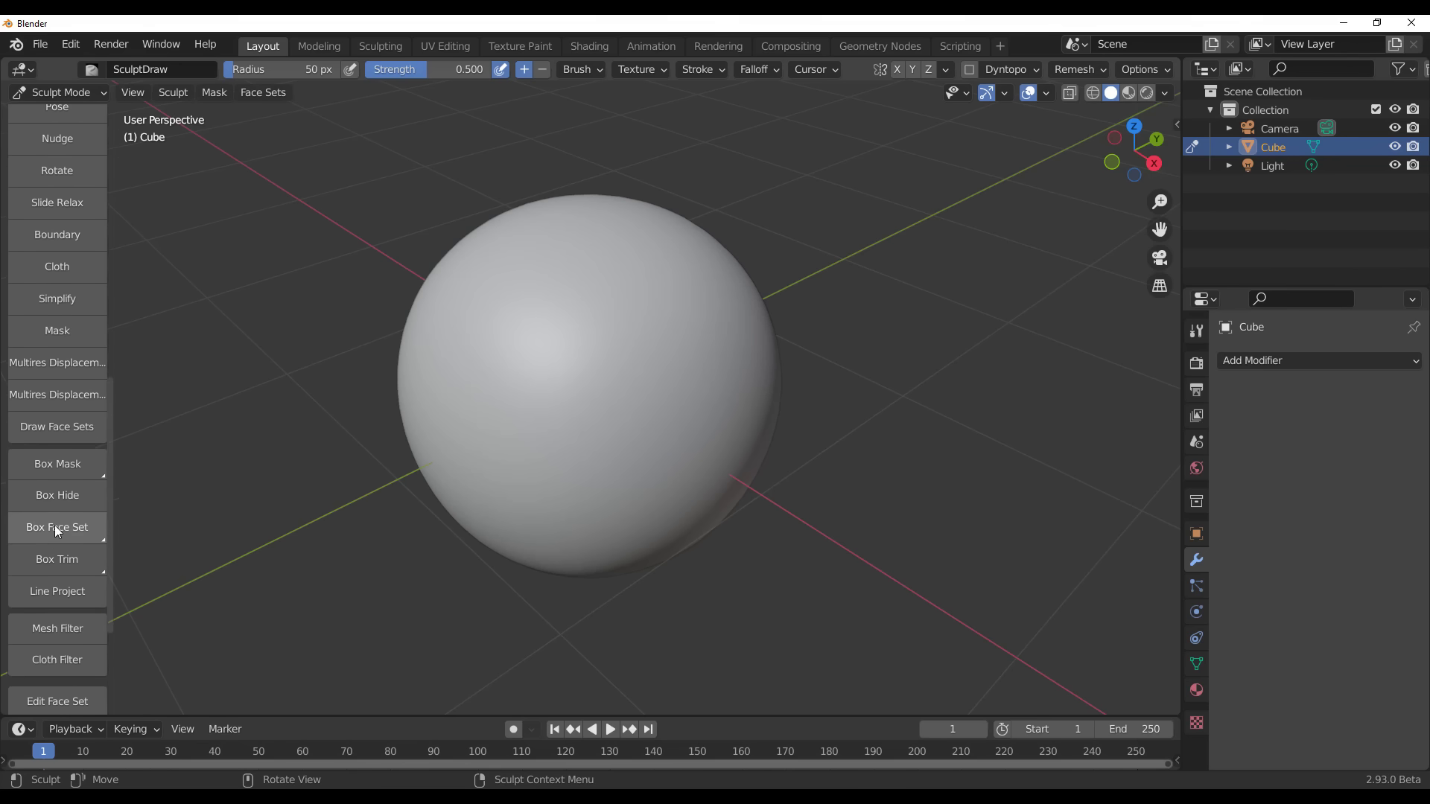
scroll(55, 523, "up", 8)
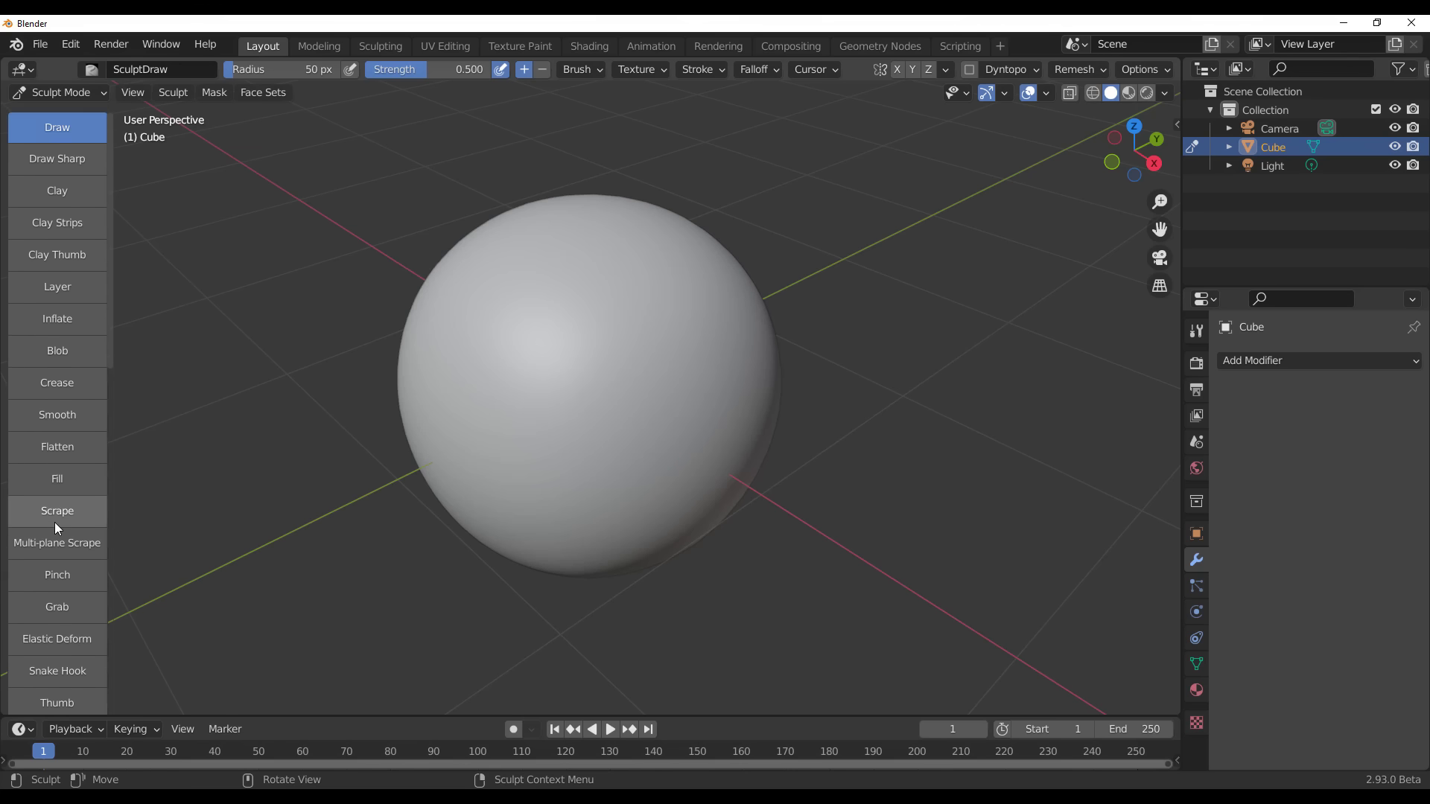
scroll(75, 536, "down", 15)
scroll(75, 536, "down", 12)
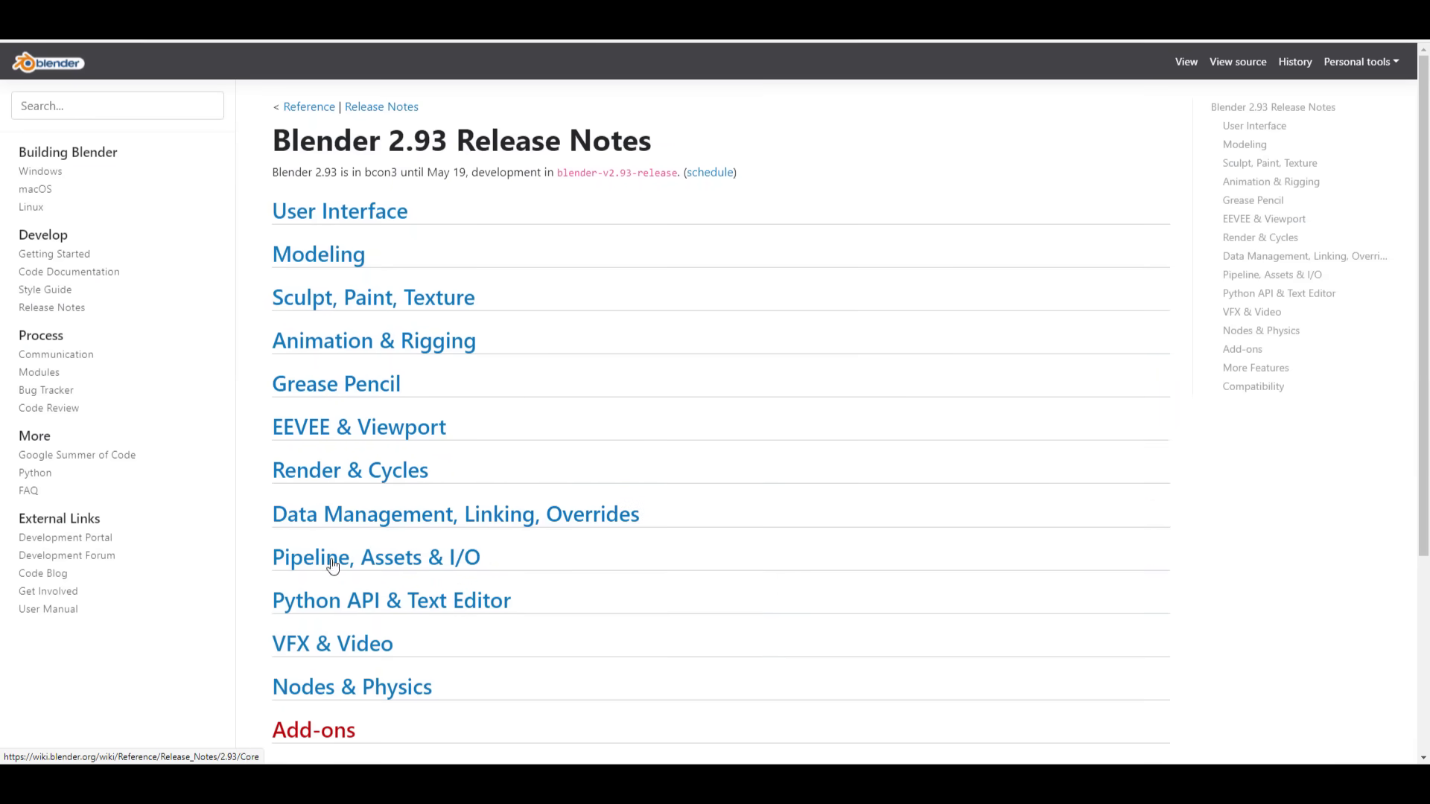
View the Pipeline, Assets & I/O notes, then return to the 2.93 Release Notes index
left_click(445, 567)
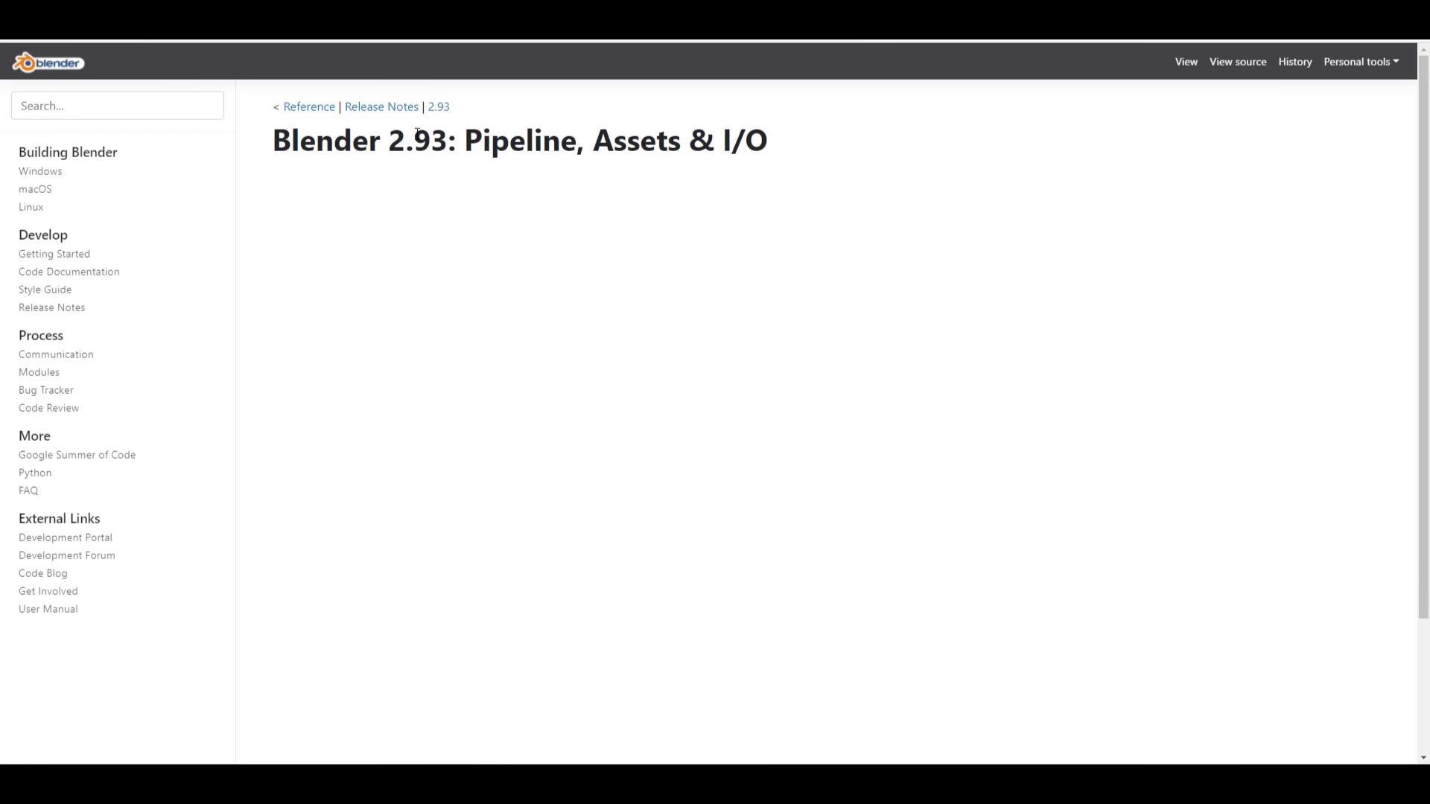
left_click(436, 108)
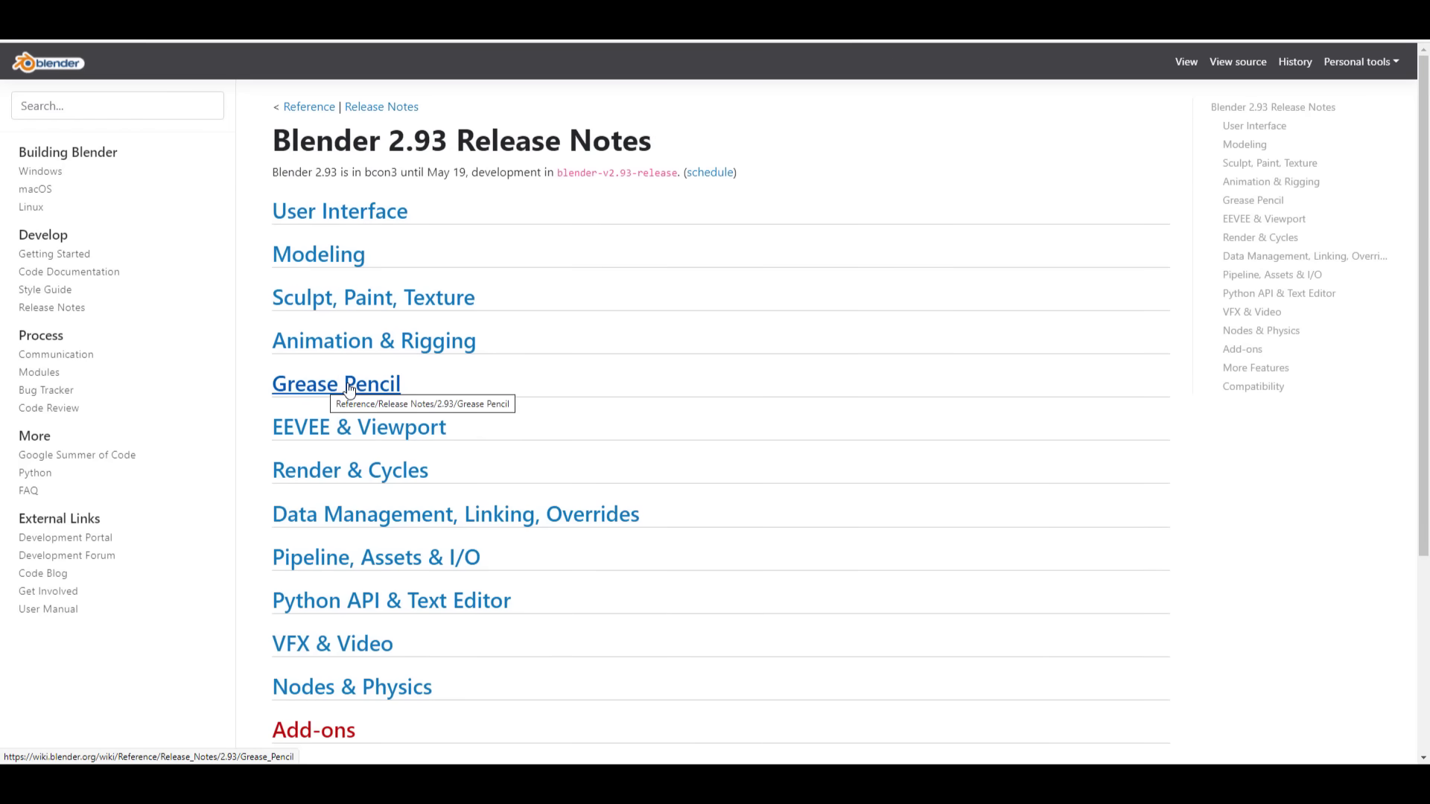
scroll(349, 387, "down", 3)
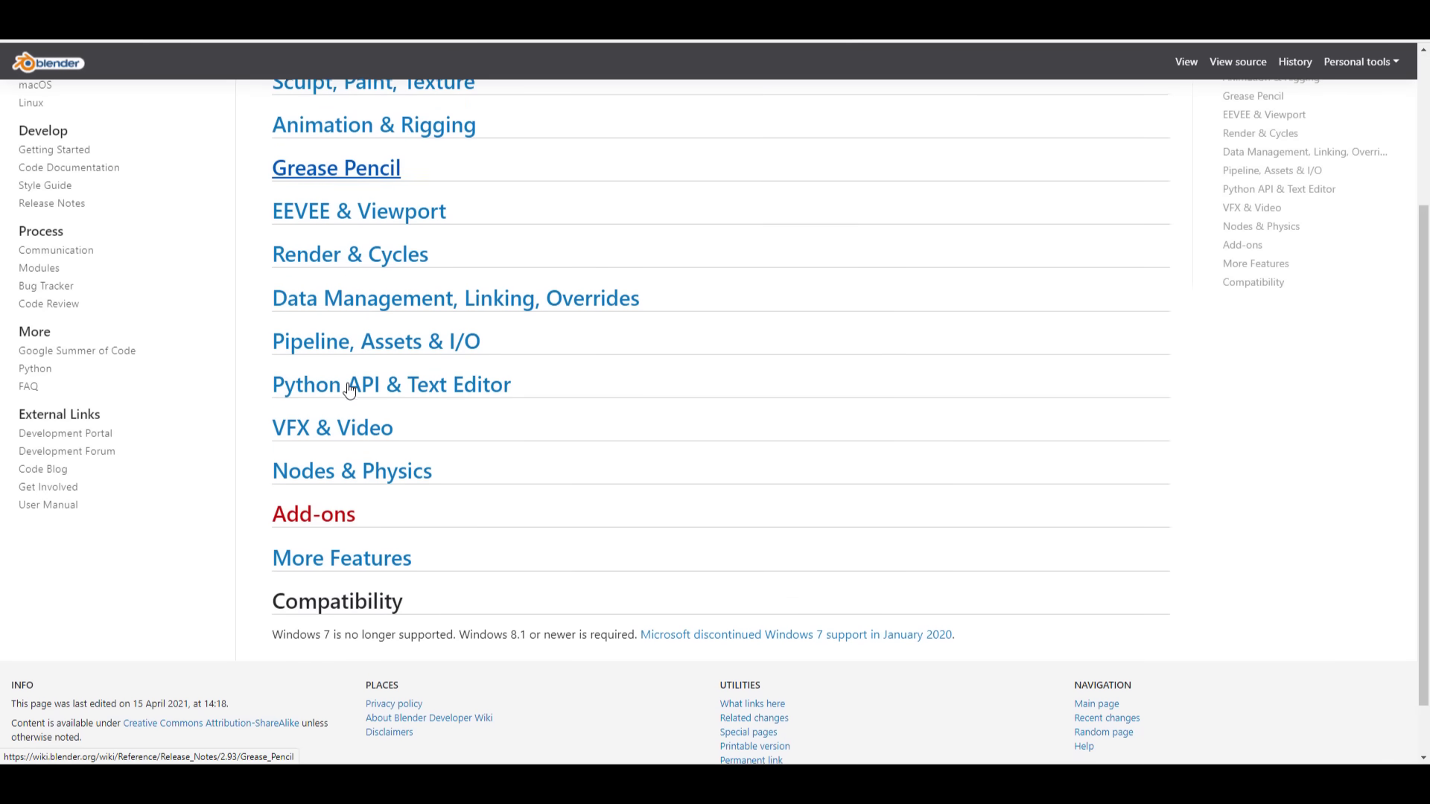
scroll(480, 465, "up", 2)
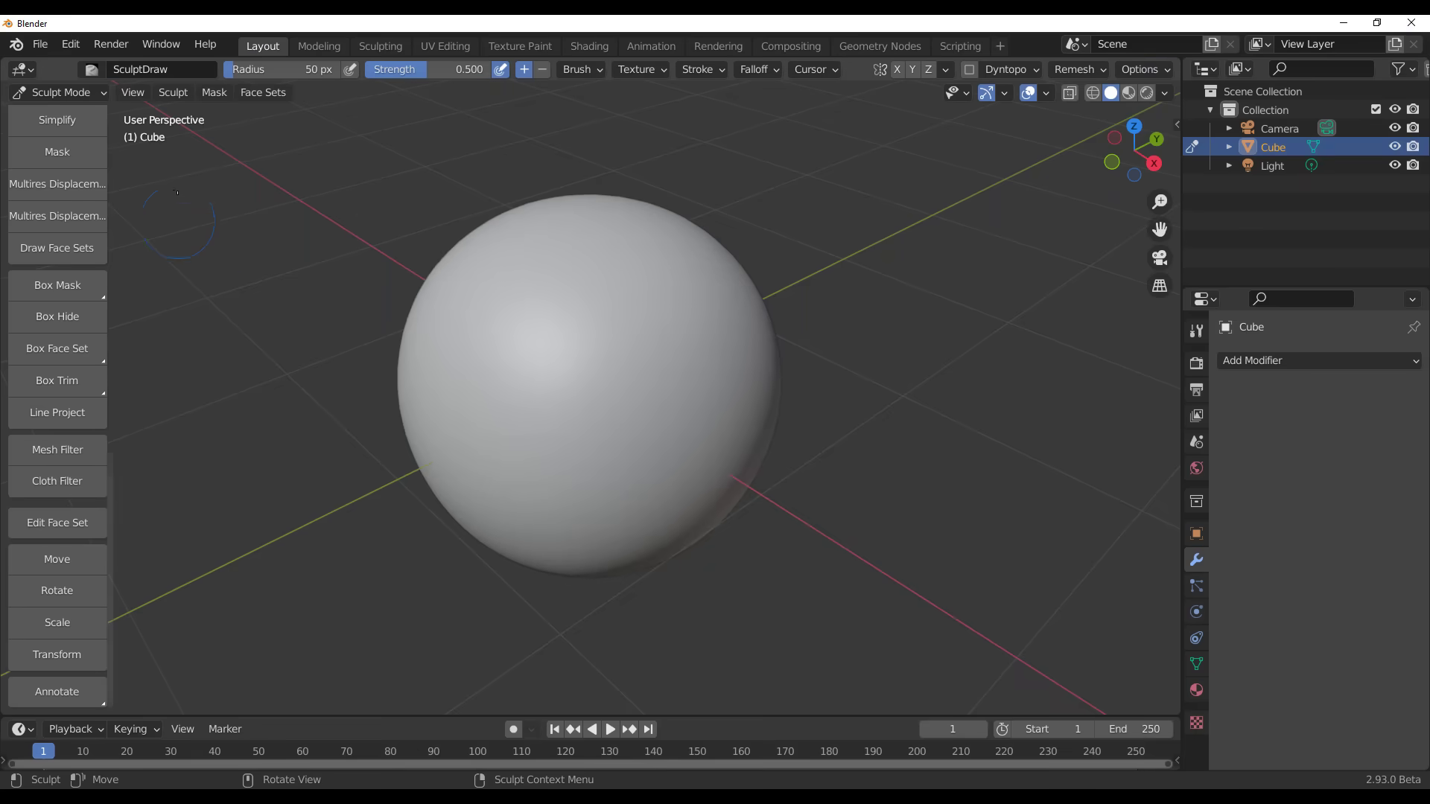
Put the sphere in Object Mode and open the Geometry Nodes workspace, resizing its editors
left_click(87, 96)
left_click(87, 115)
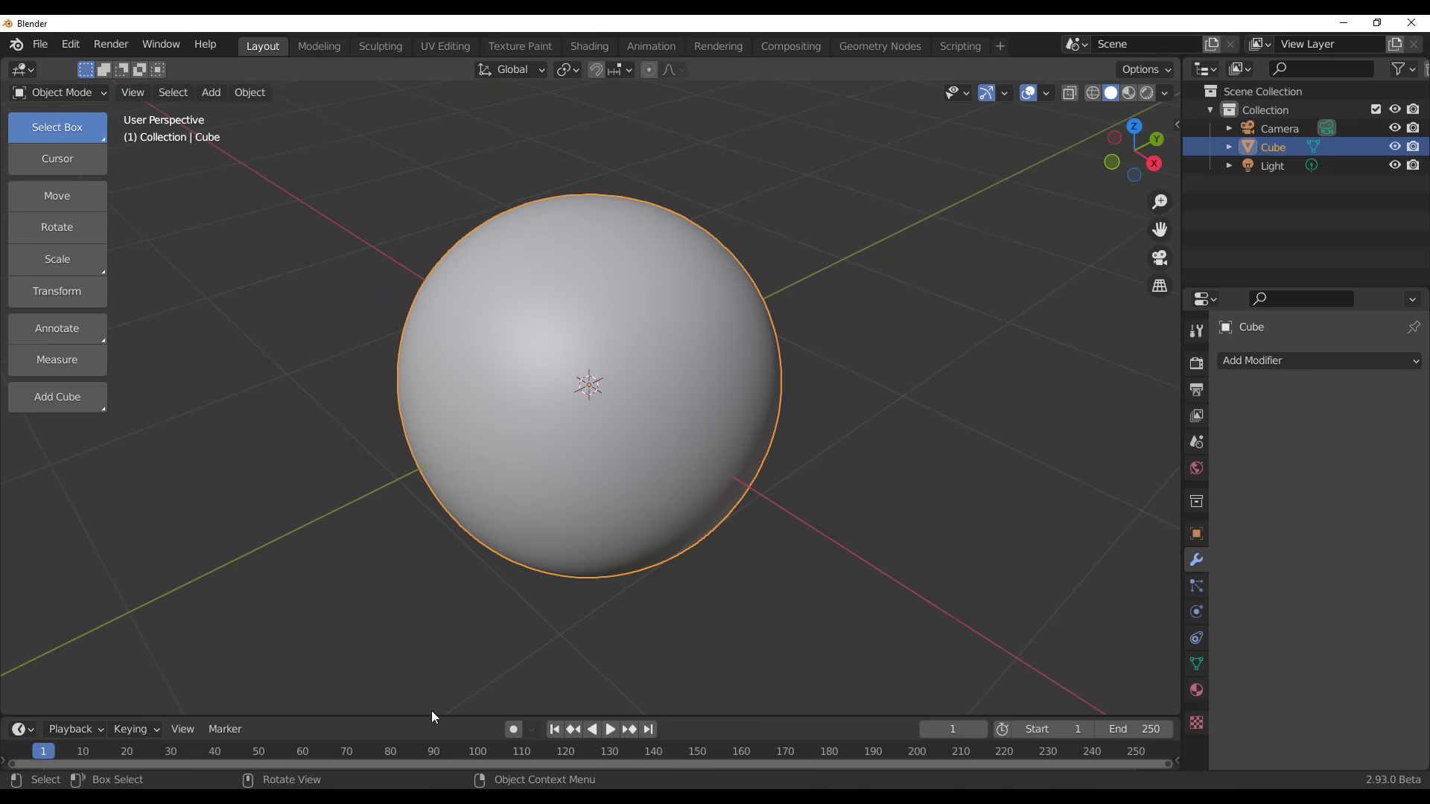
left_click_drag(432, 716, 477, 631)
left_click(877, 47)
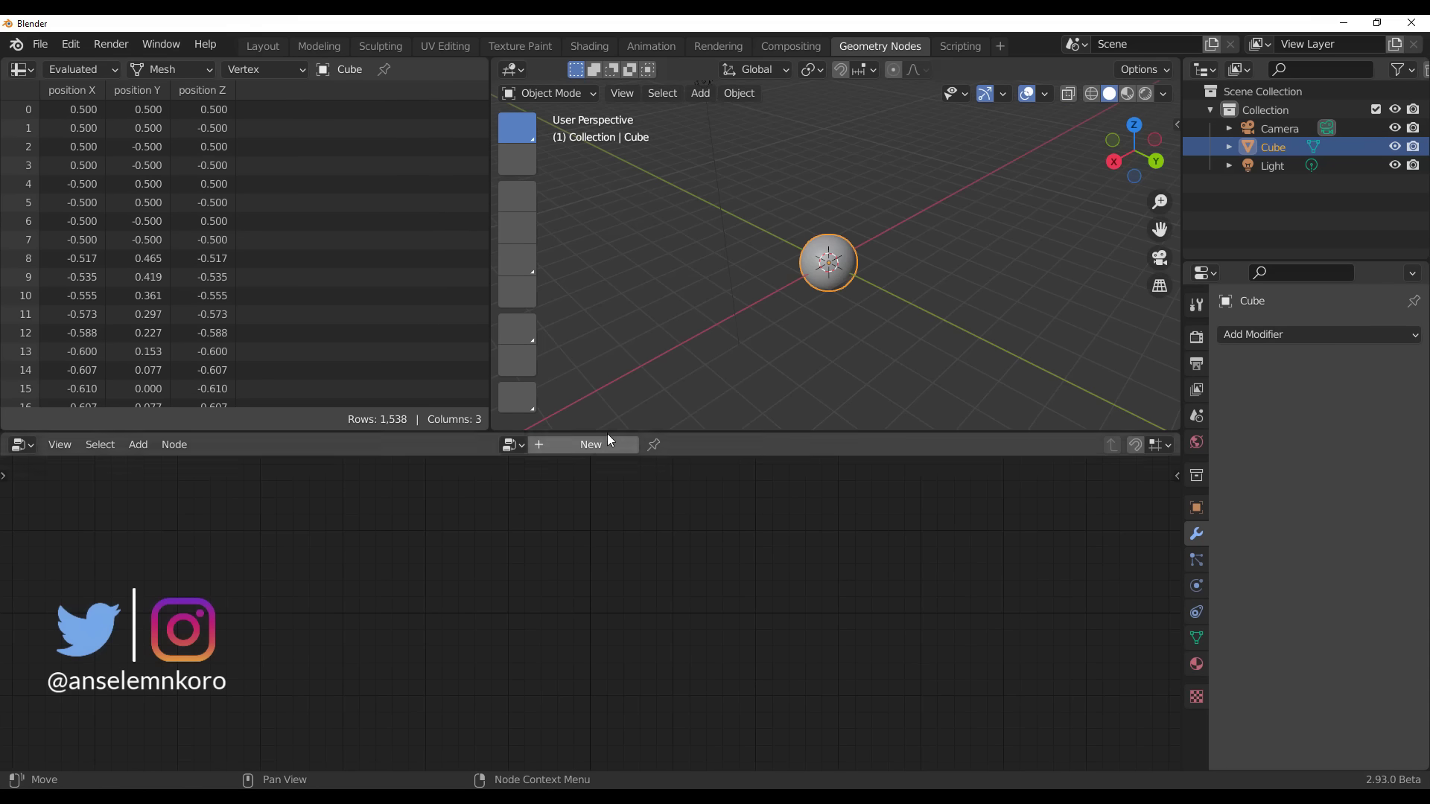
left_click_drag(608, 433, 613, 528)
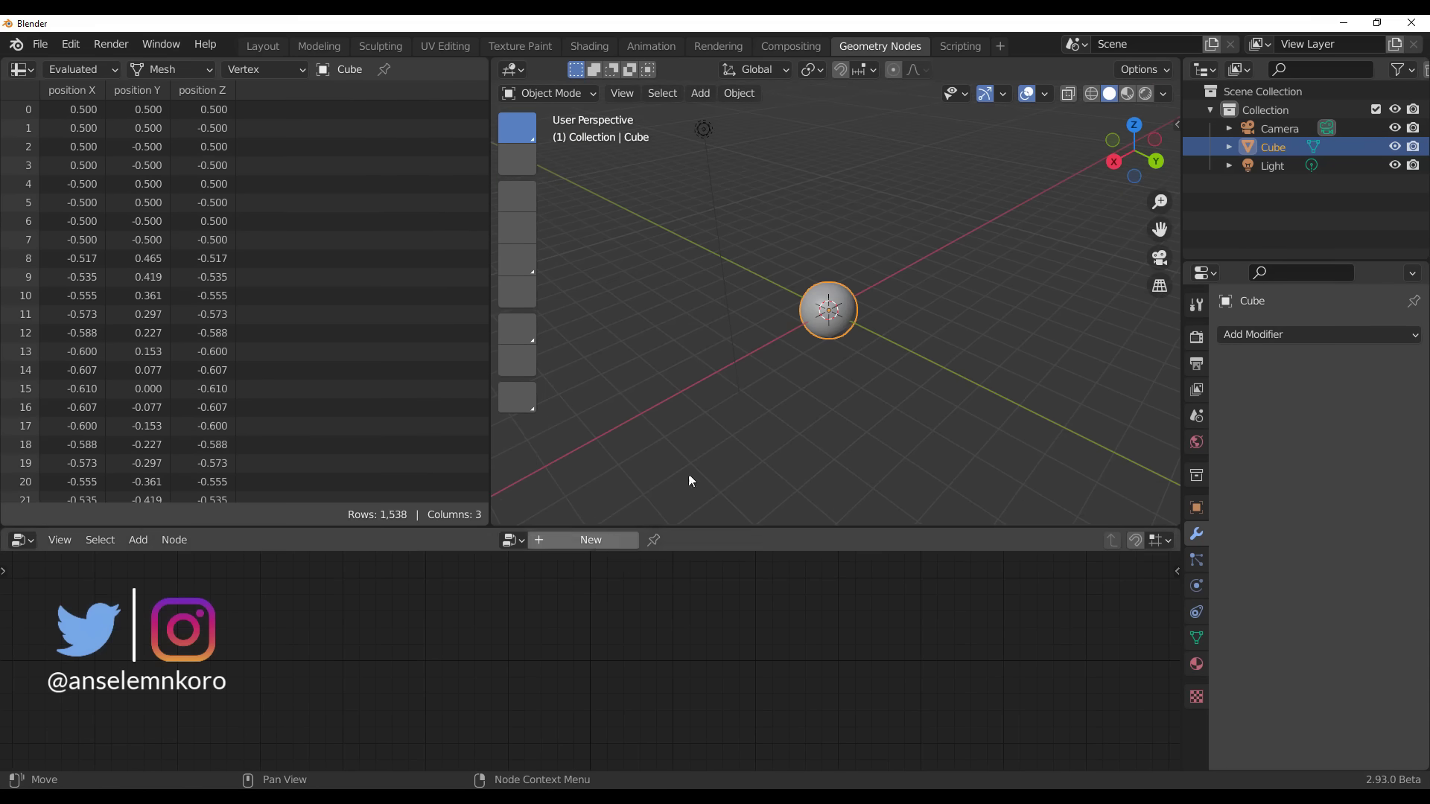
key("KP_Decimal")
middle_click_drag(824, 312, 951, 370)
Create a new Geometry Nodes tree for the sphere and view it from an angle
scroll(894, 392, "up", 4)
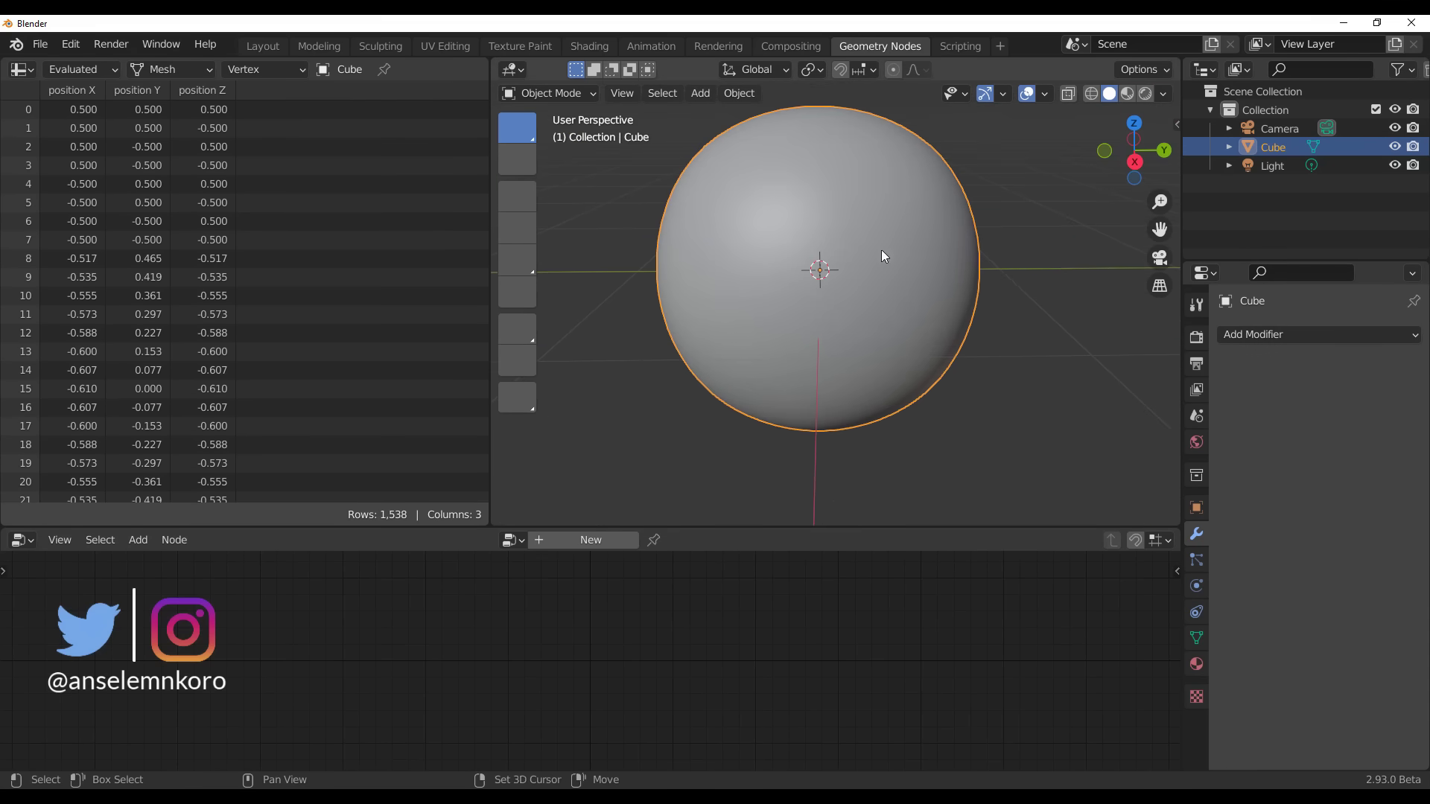
left_click(591, 540)
scroll(819, 439, "down", 4)
scroll(757, 372, "up", 2)
middle_click_drag(858, 414, 737, 389)
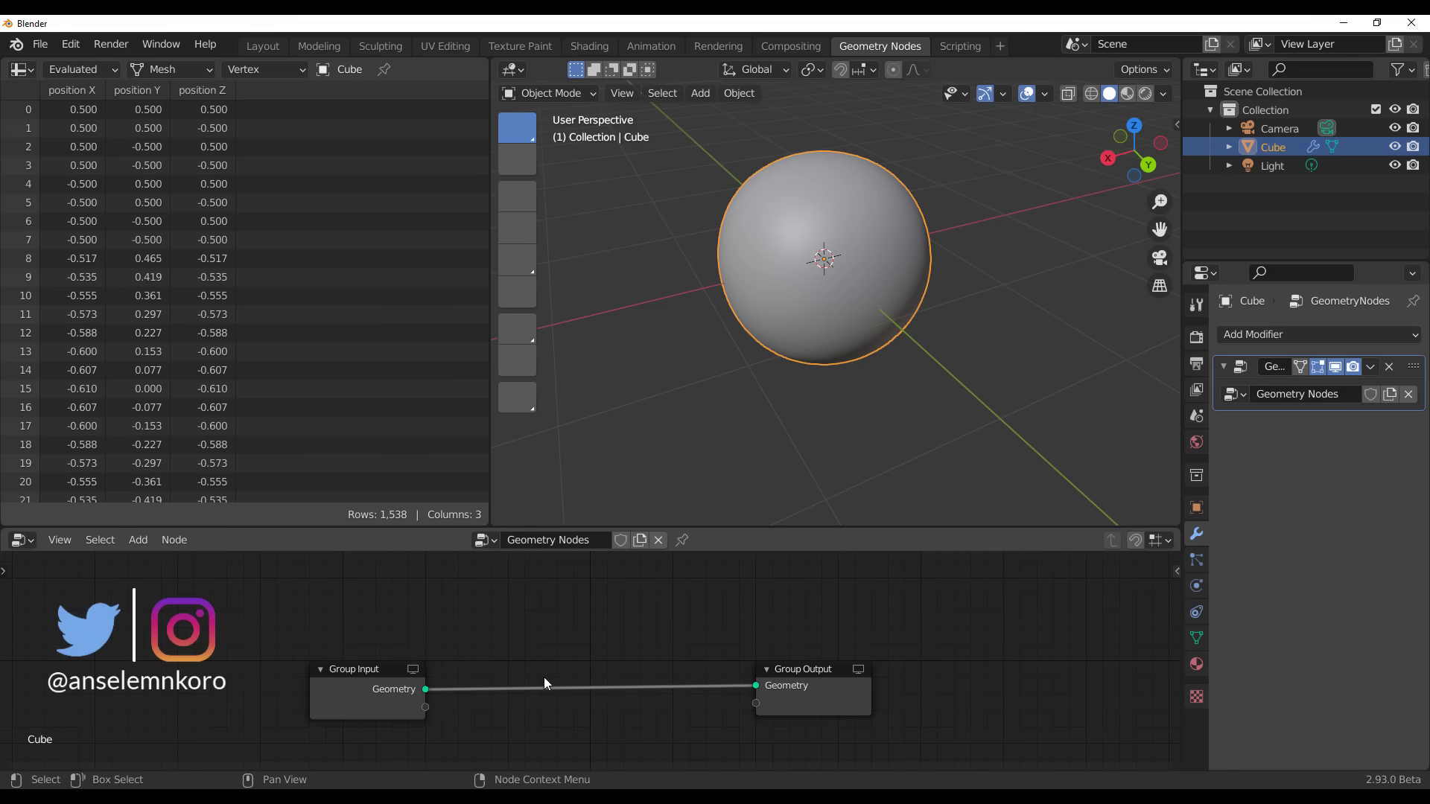
Search 'boun' to add a Bounding Box node and insert it into the Group Input–Output link
key("shift+a")
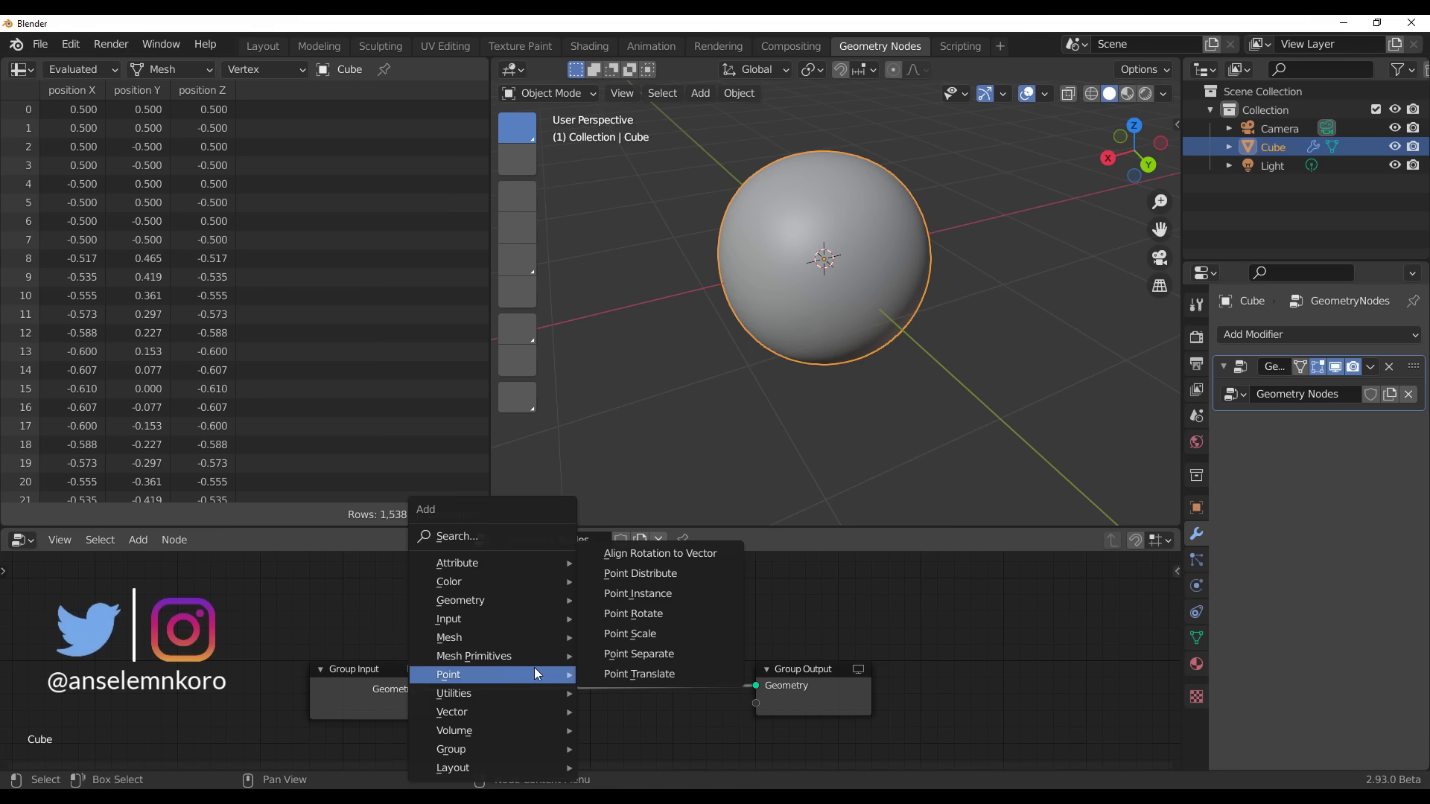
left_click(494, 538)
type("boun")
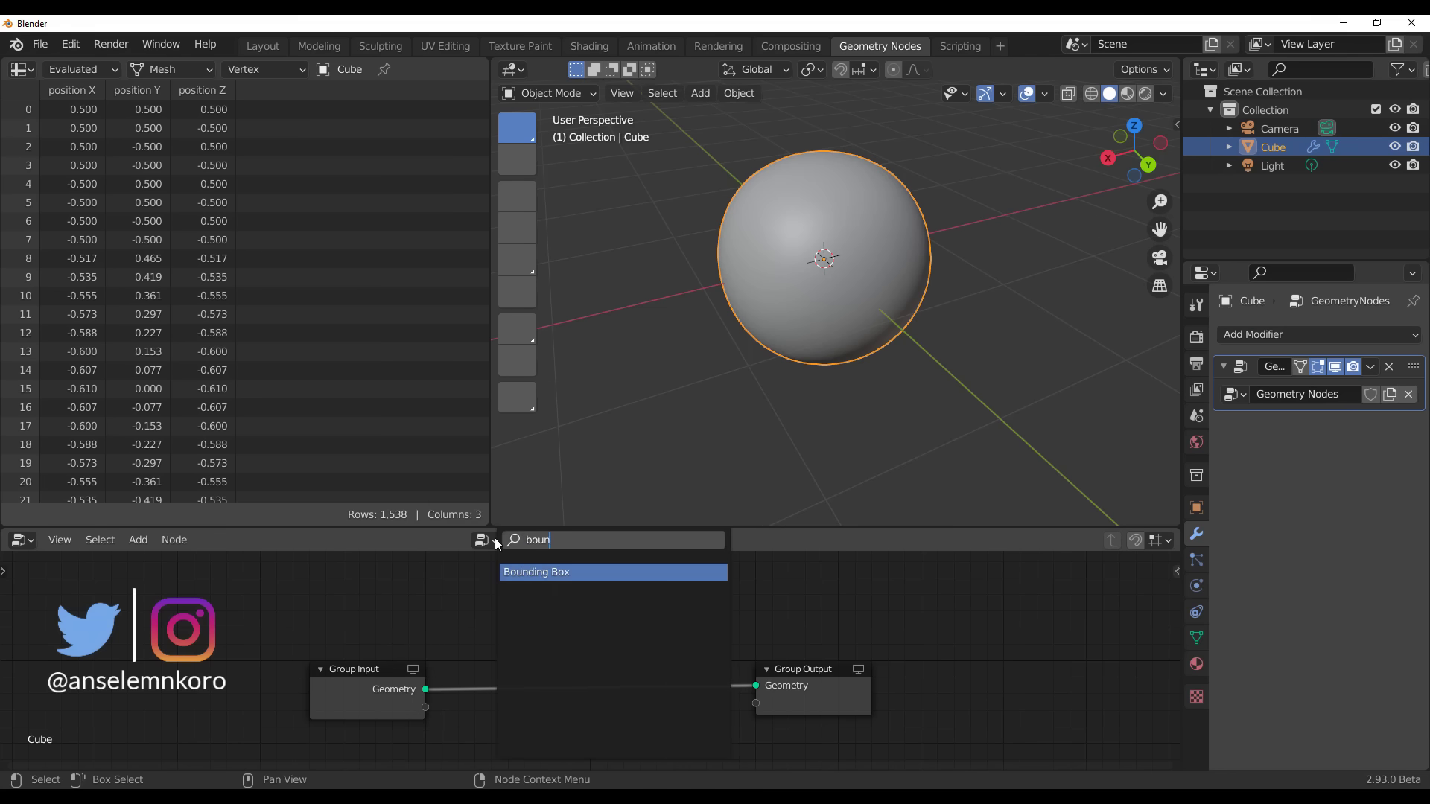
key("Return")
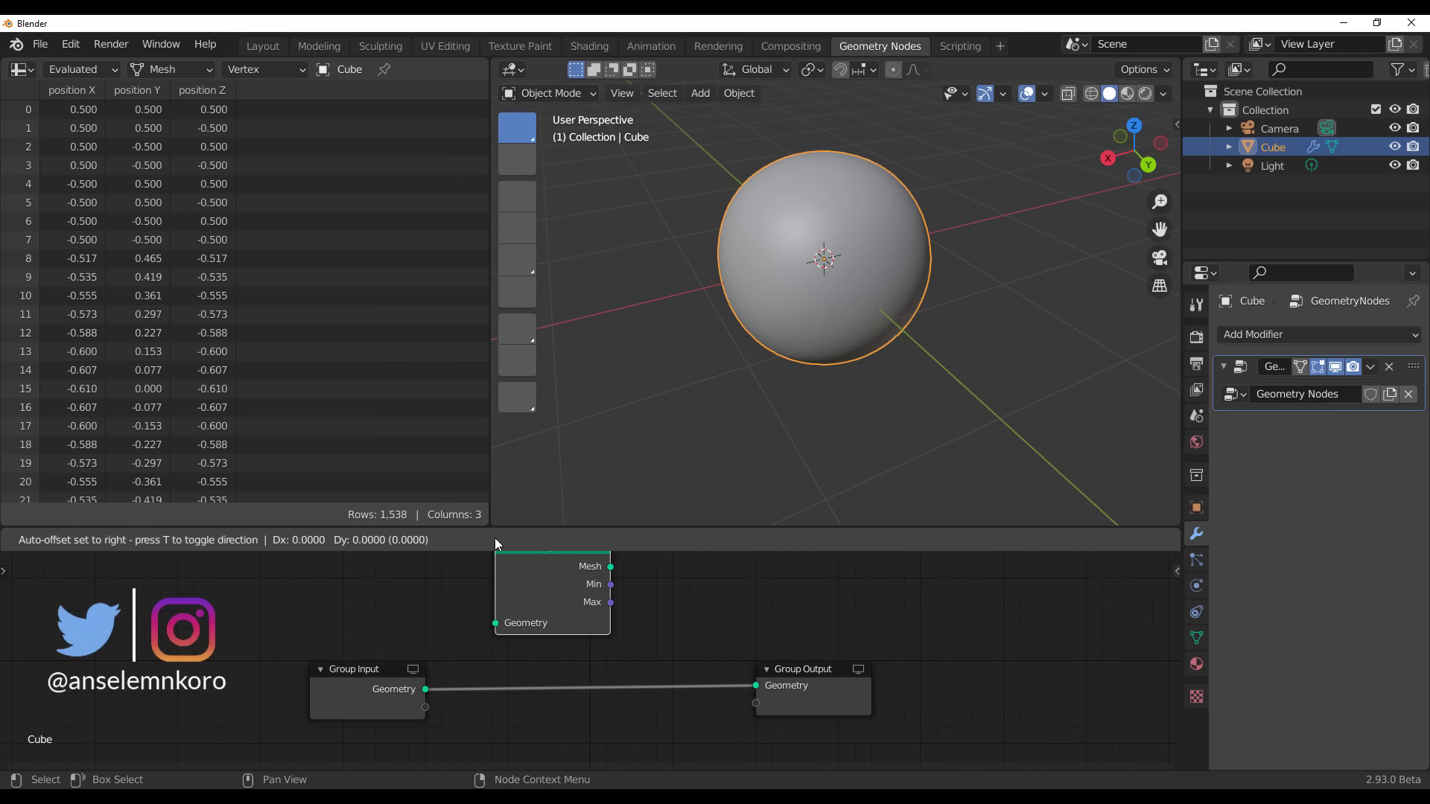
left_click(622, 581)
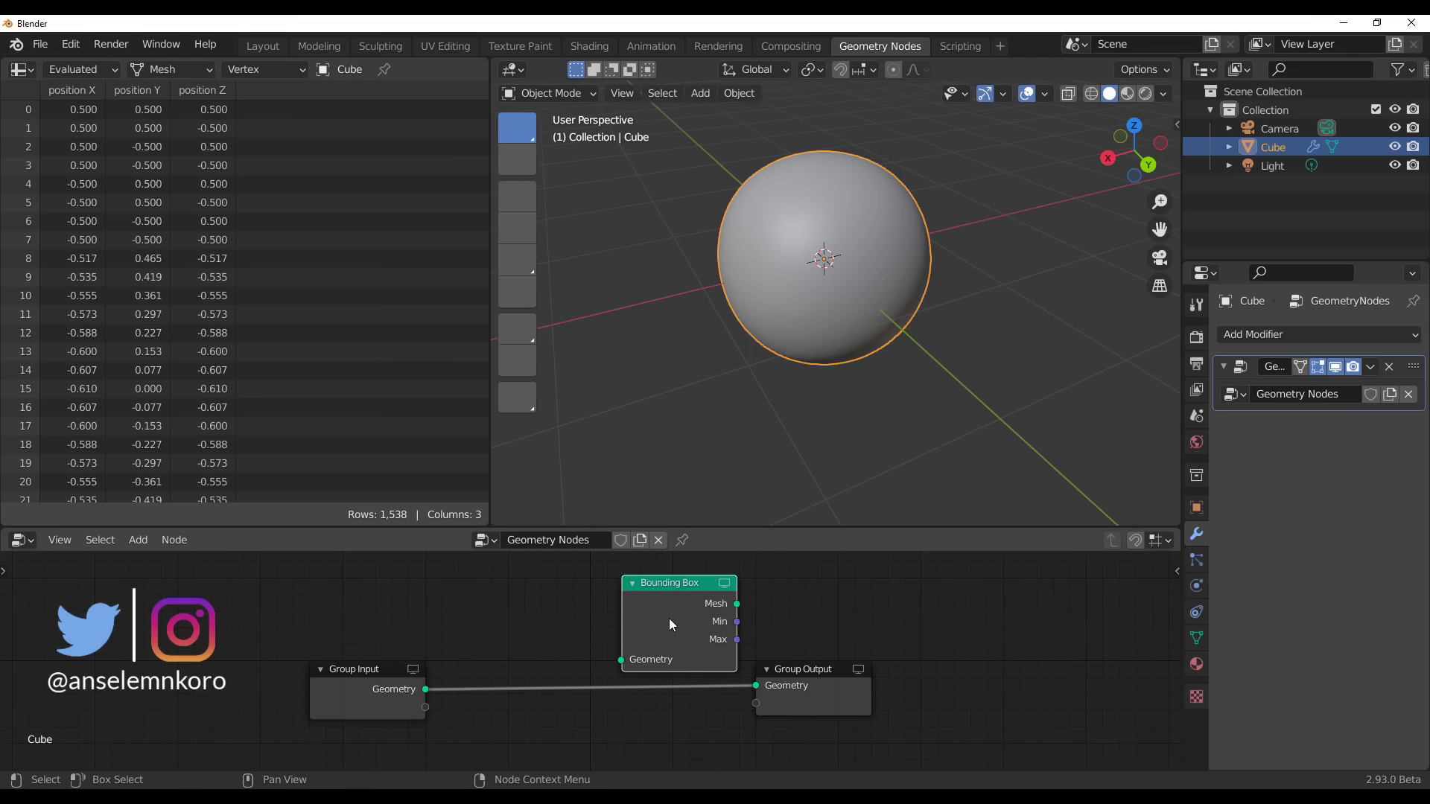
left_click_drag(681, 614, 563, 659)
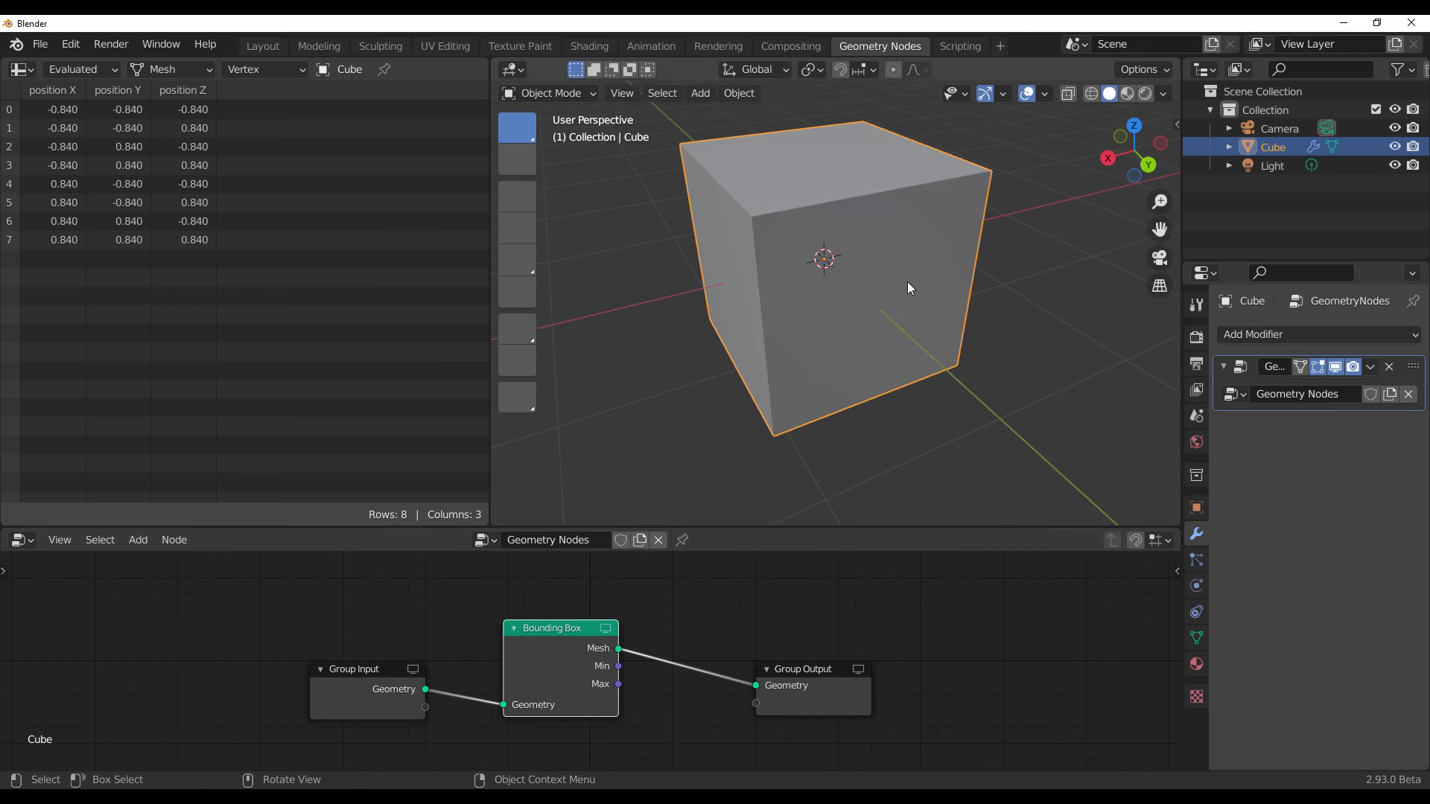
mouse_move(907, 281)
middle_mouse_down()
mouse_move(828, 293)
mouse_move(785, 271)
middle_mouse_up()
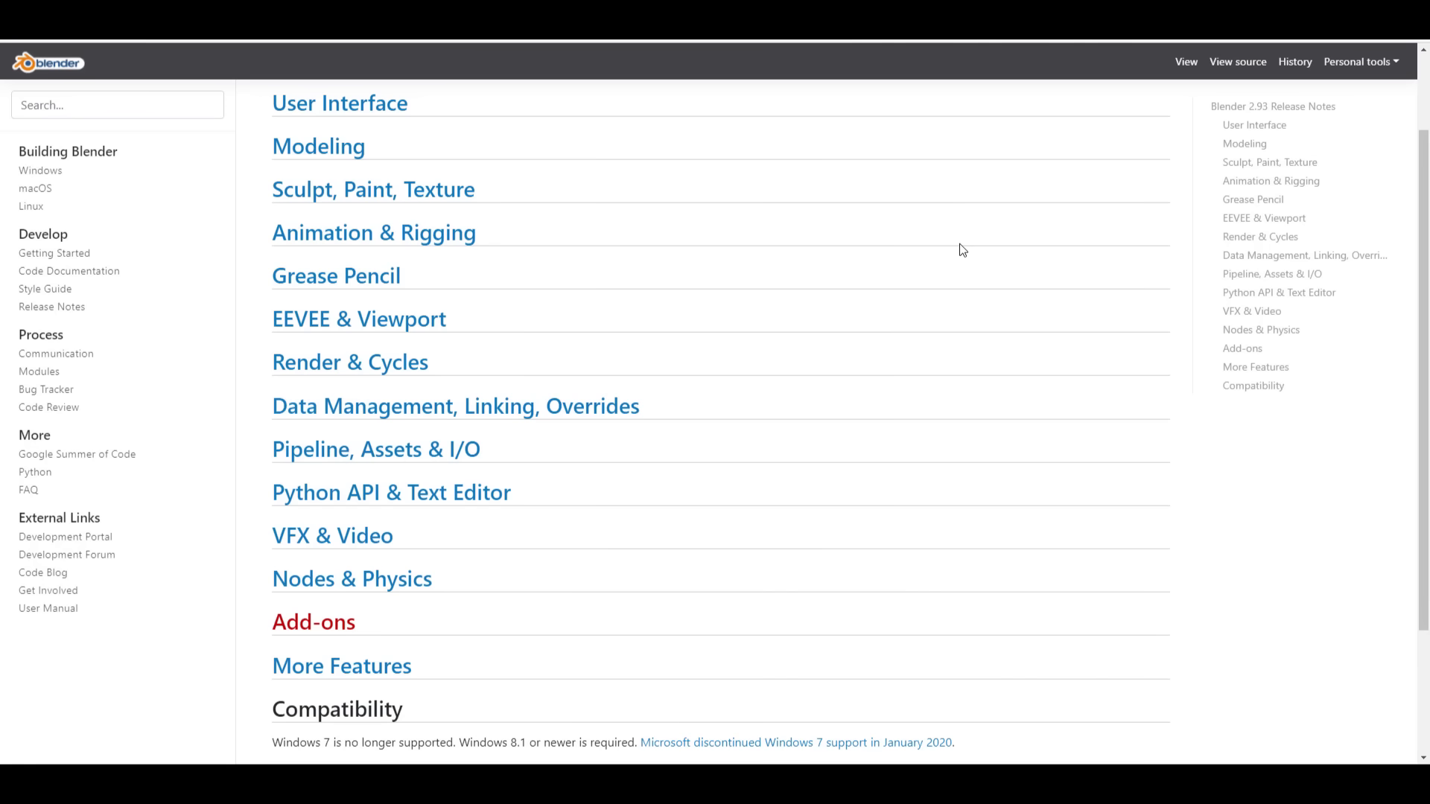
Read through the Persistent Data render commit page, briefly selecting part of its title
scroll(958, 252, "up", 2)
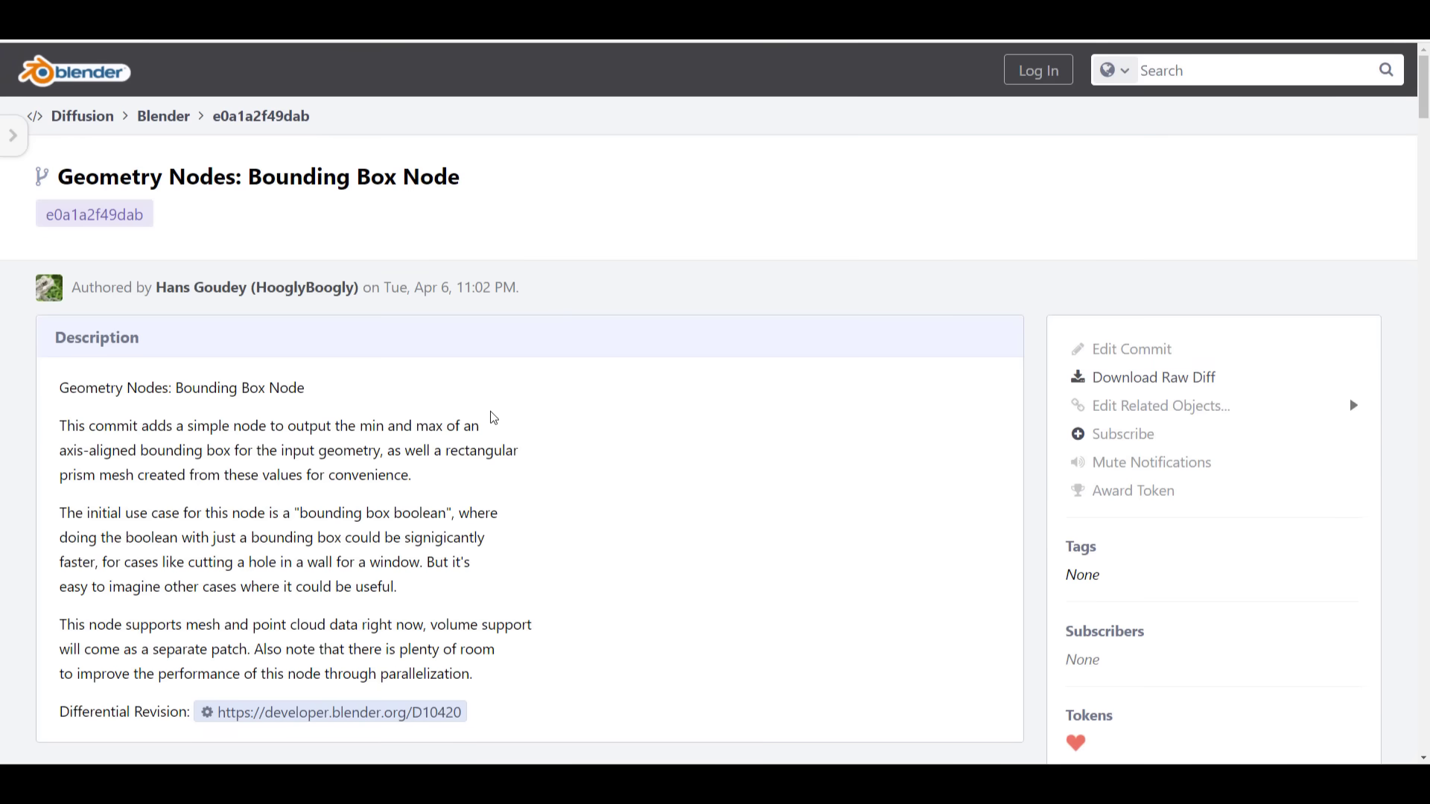
scroll(522, 417, "down", 10)
scroll(537, 424, "up", 10)
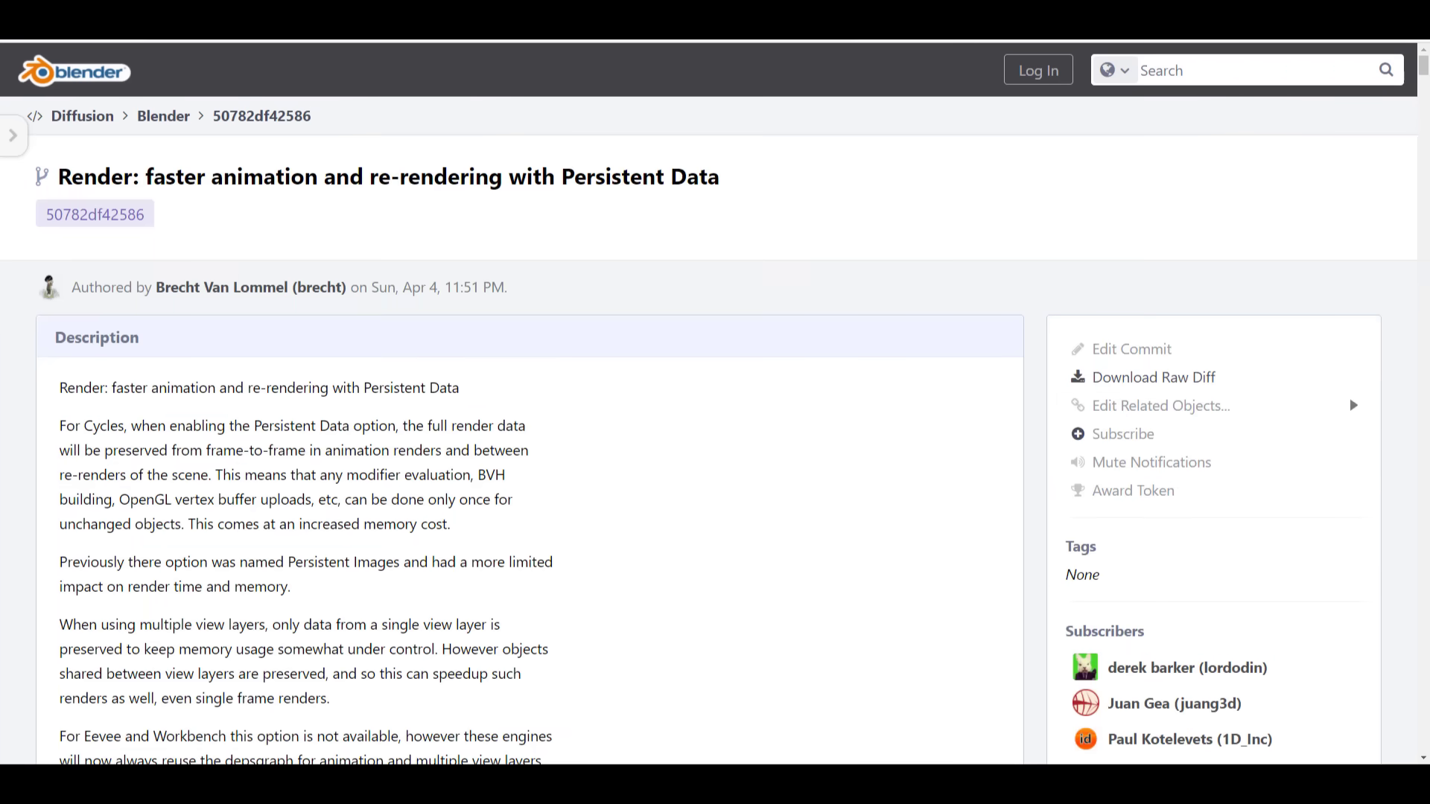
left_click_drag(370, 176, 516, 177)
left_click(549, 211)
scroll(580, 211, "down", 10)
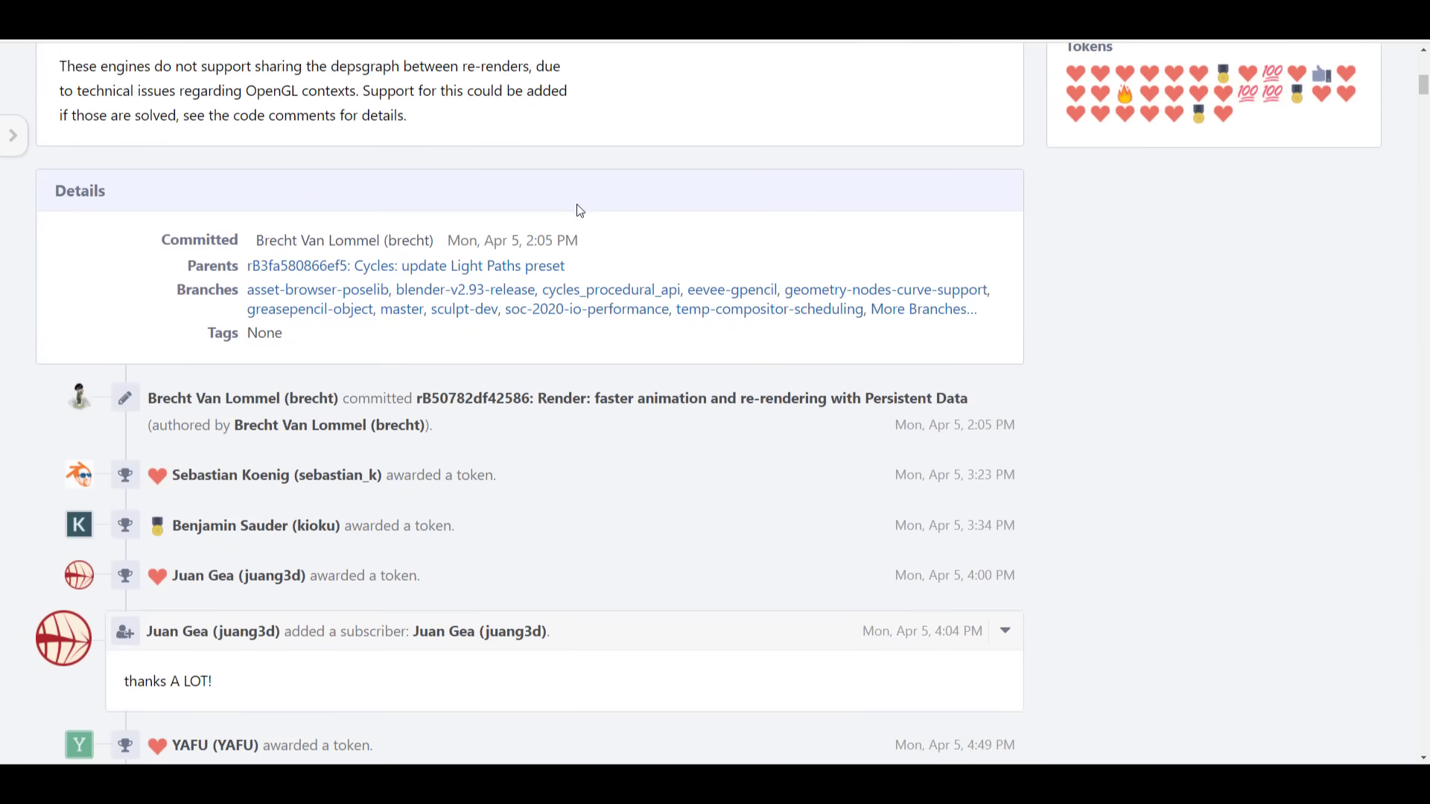
scroll(580, 210, "up", 1)
scroll(577, 210, "up", 5)
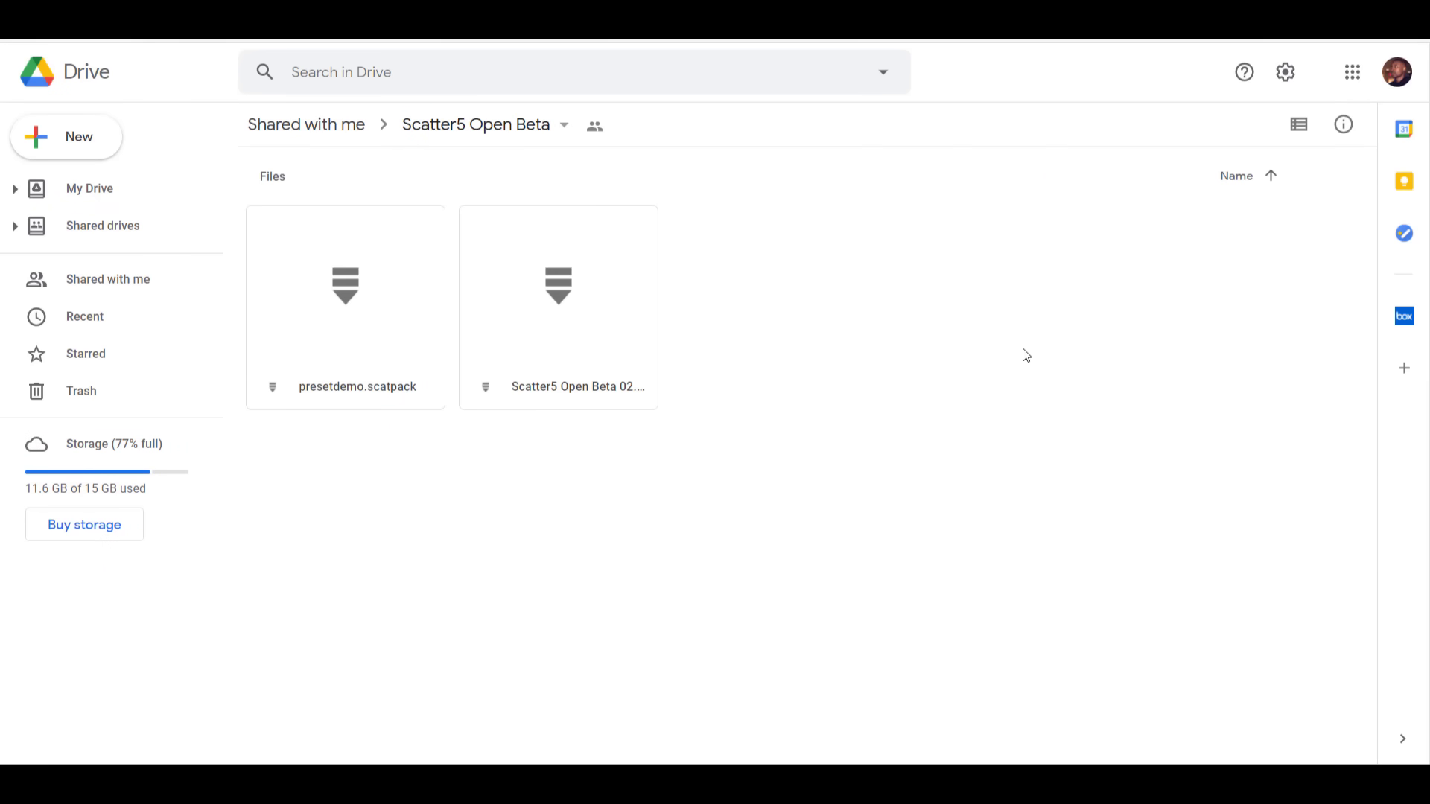
Switch the Scatter5 Open Beta folder to list view showing owner, modified and size
left_click(1296, 137)
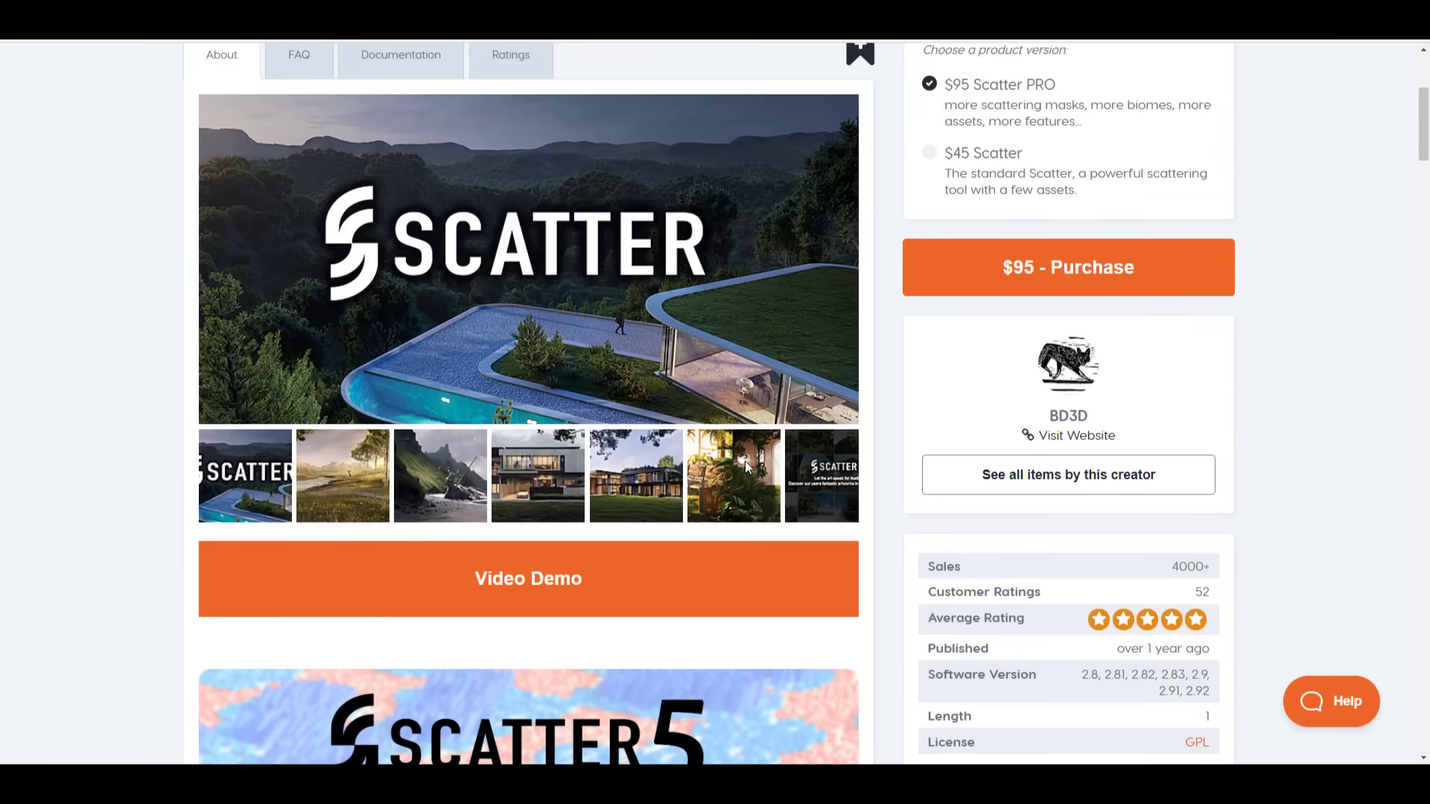
Scroll down the Scatter 4.0 product page
scroll(744, 462, "down", 3)
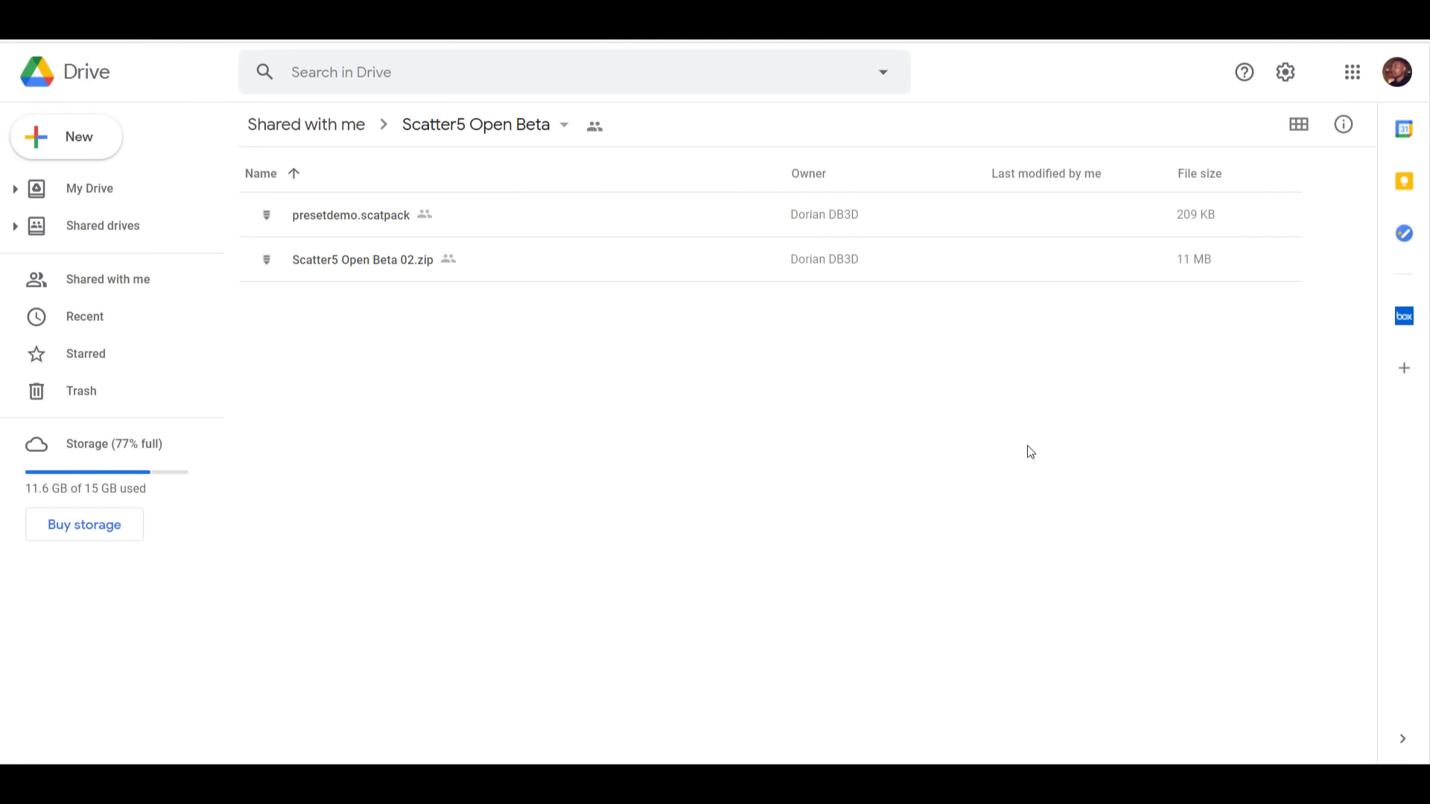
Bring up the MixnMax add-on's Gumroad page and scroll through its description
left_click(1076, 33)
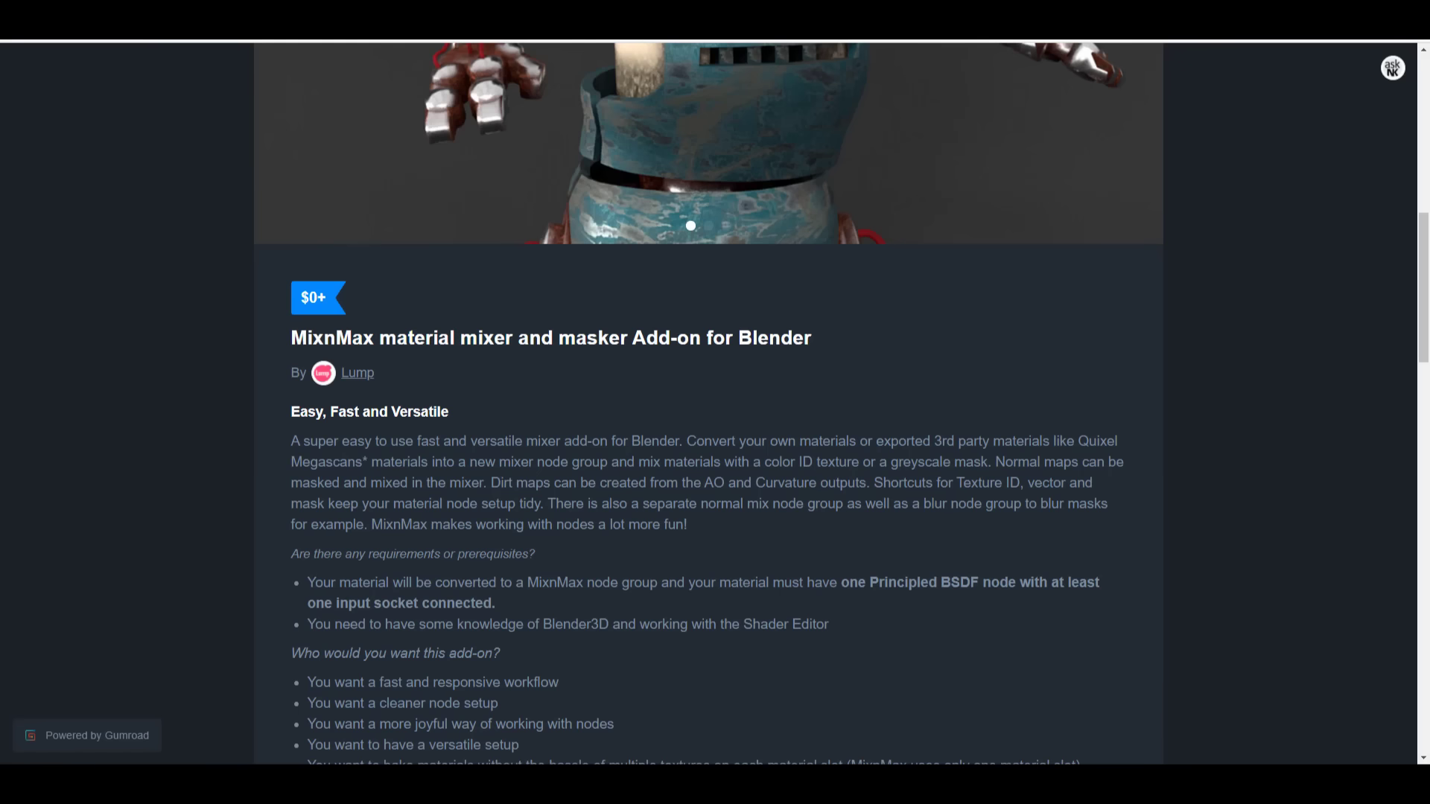
scroll(1054, 405, "up", 10)
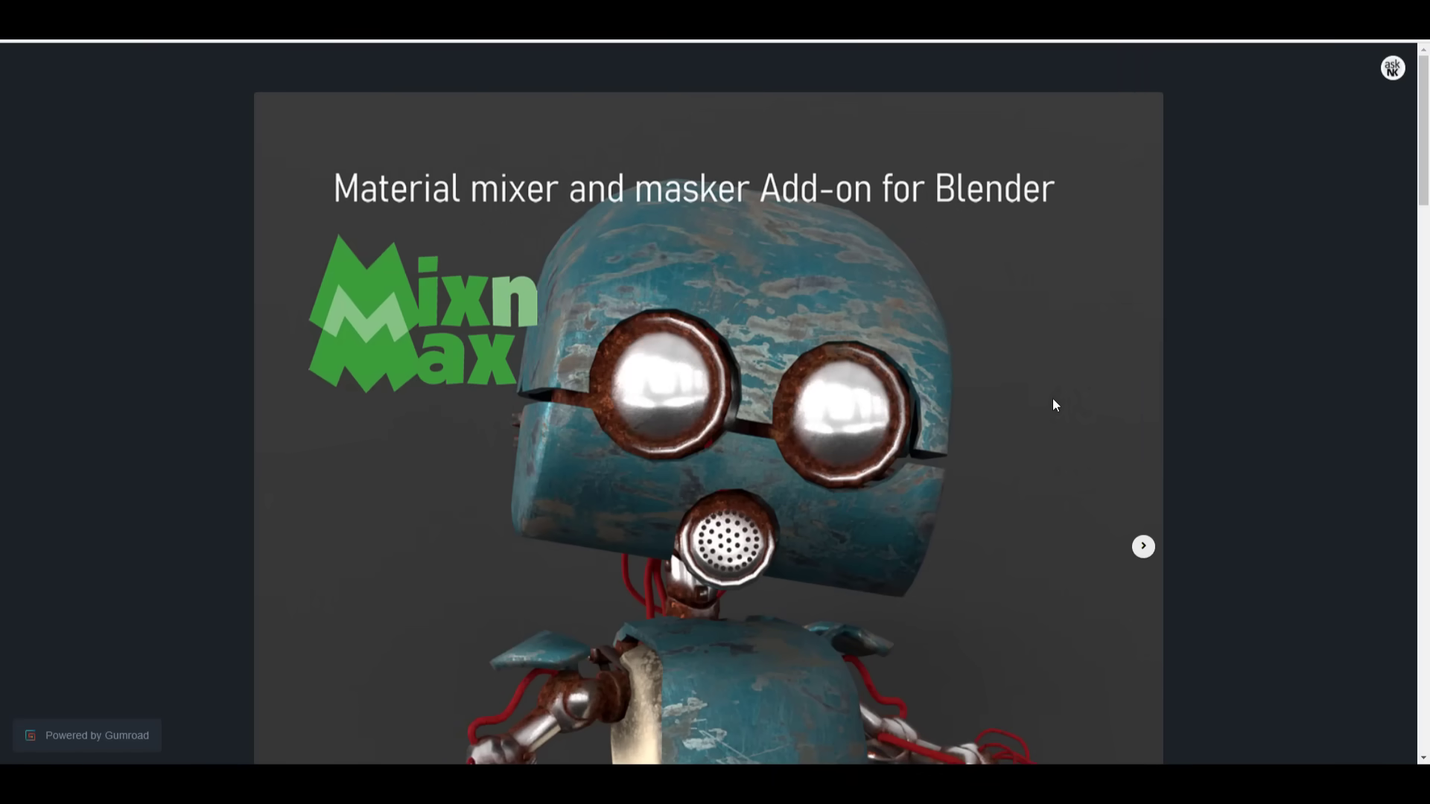
scroll(1054, 405, "down", 7)
scroll(1054, 405, "down", 2)
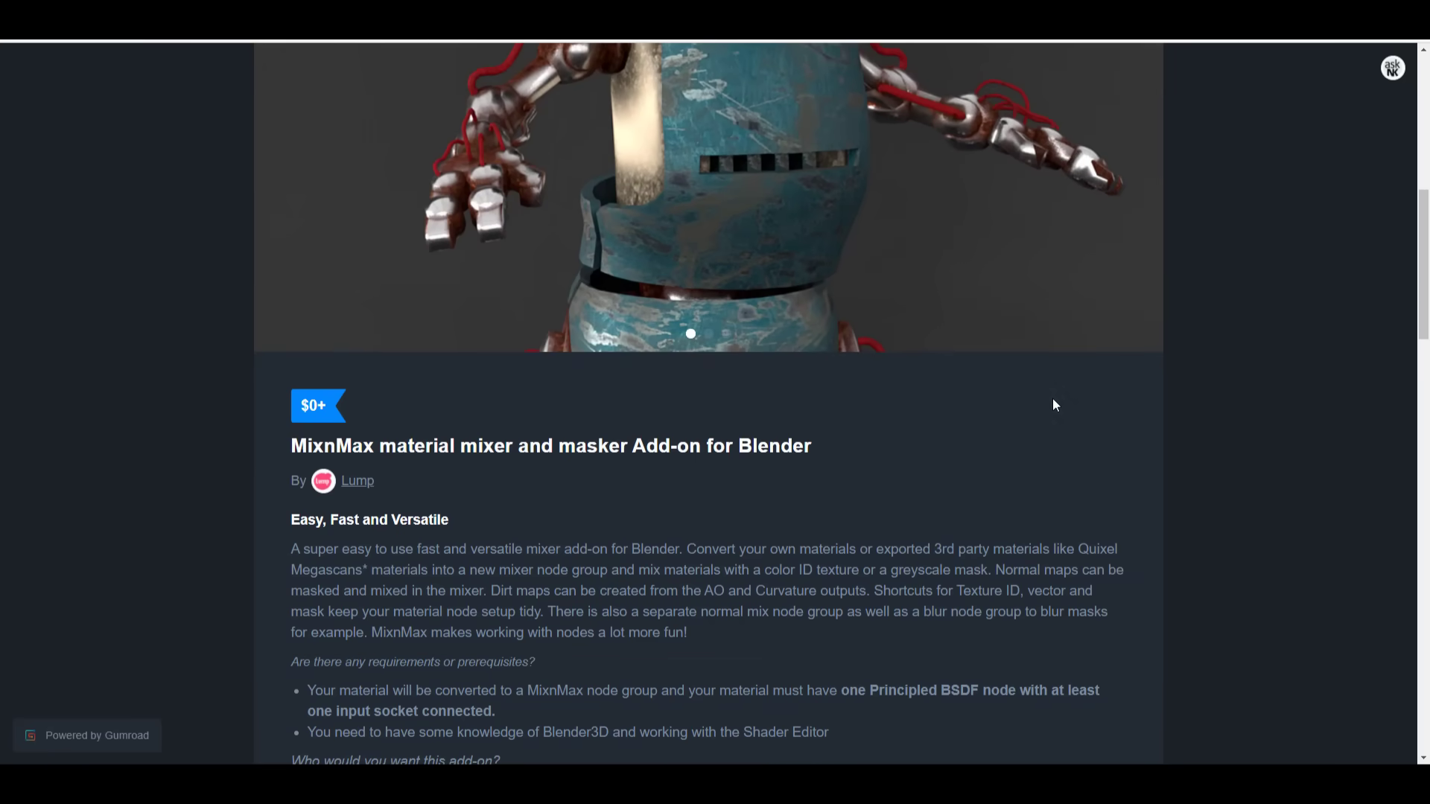
scroll(1054, 405, "down", 7)
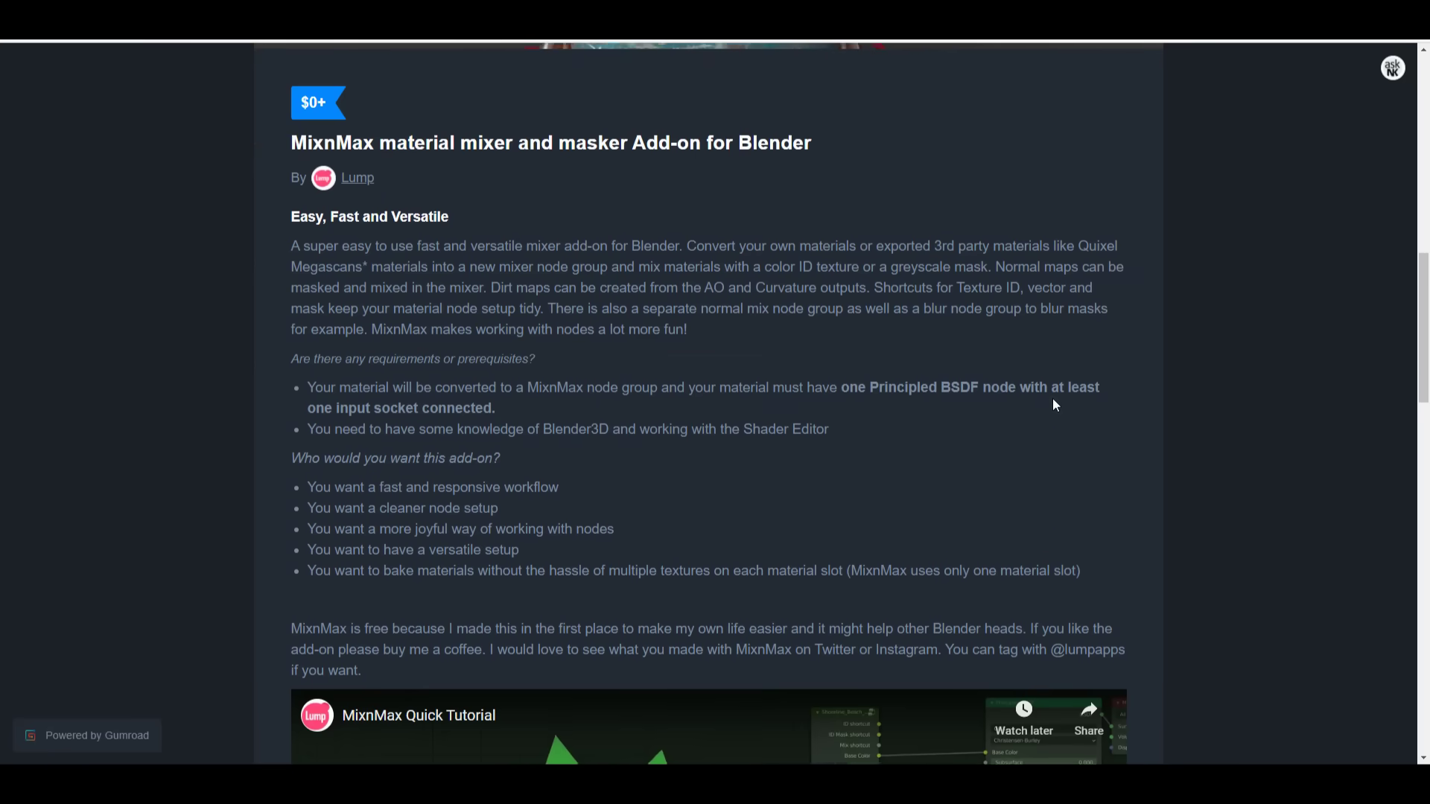
scroll(1053, 399, "down", 14)
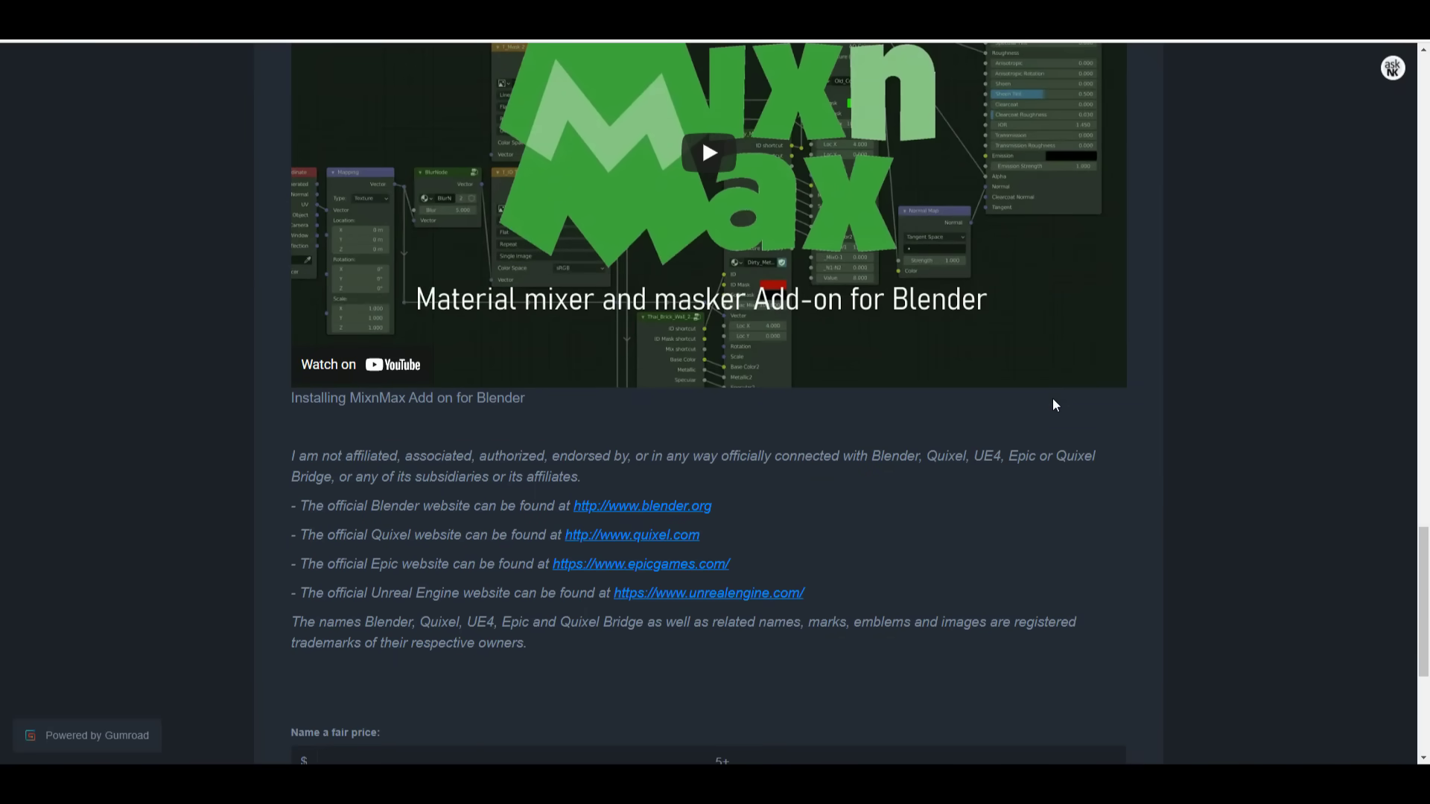
scroll(1052, 397, "up", 20)
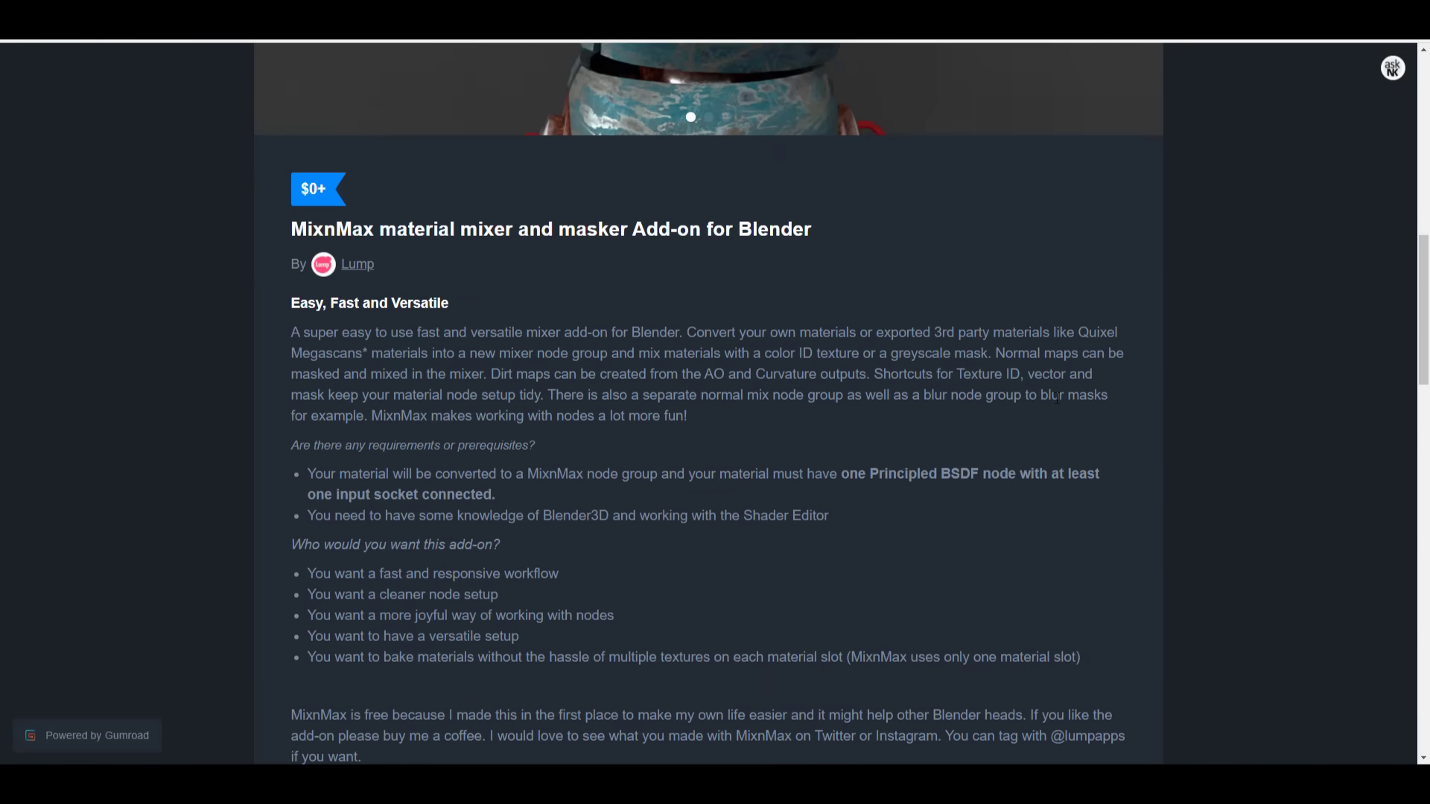
scroll(1056, 397, "up", 6)
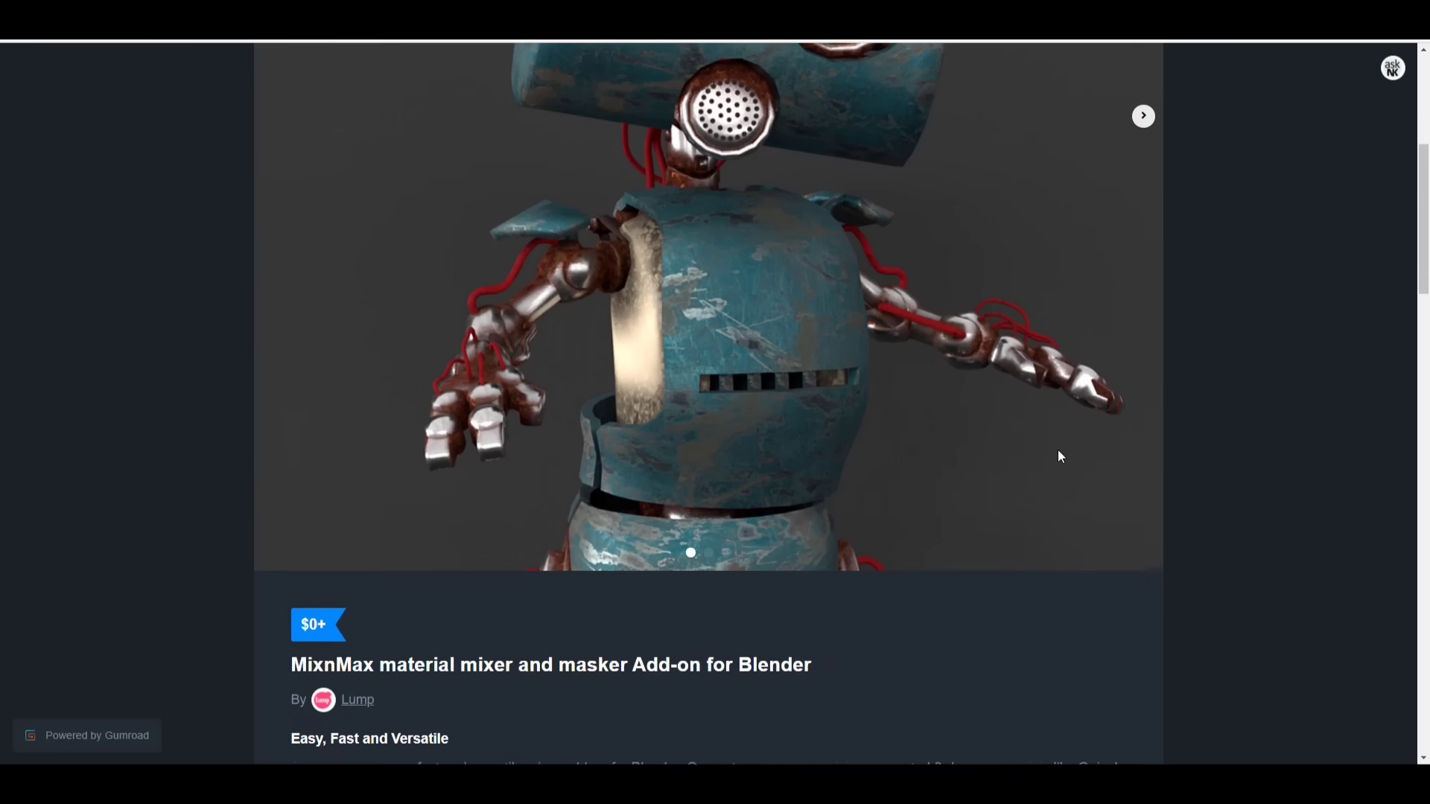
Return to the creator's profile, open the KAMI hair add-on and show its next preview
key("alt+Left")
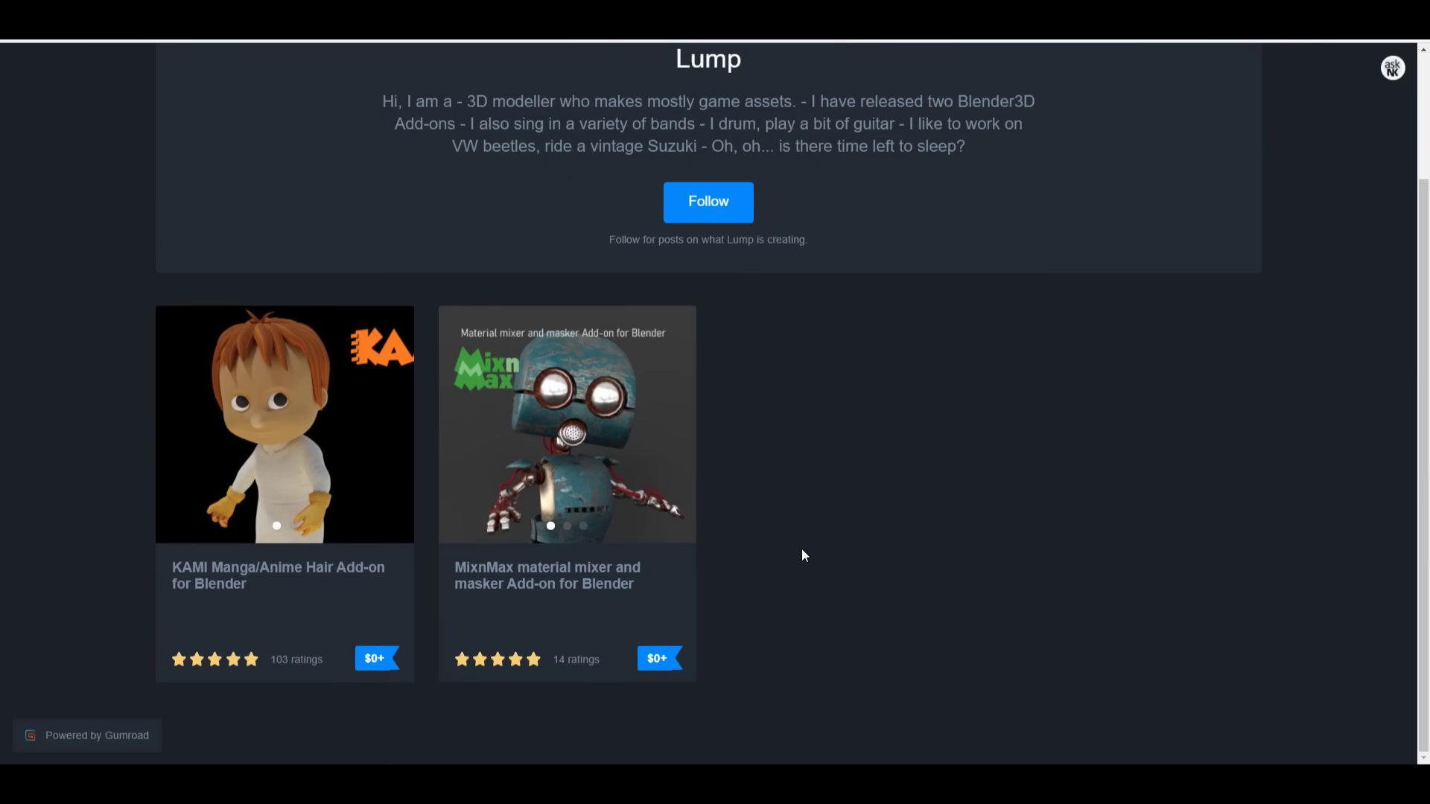
left_click(244, 403)
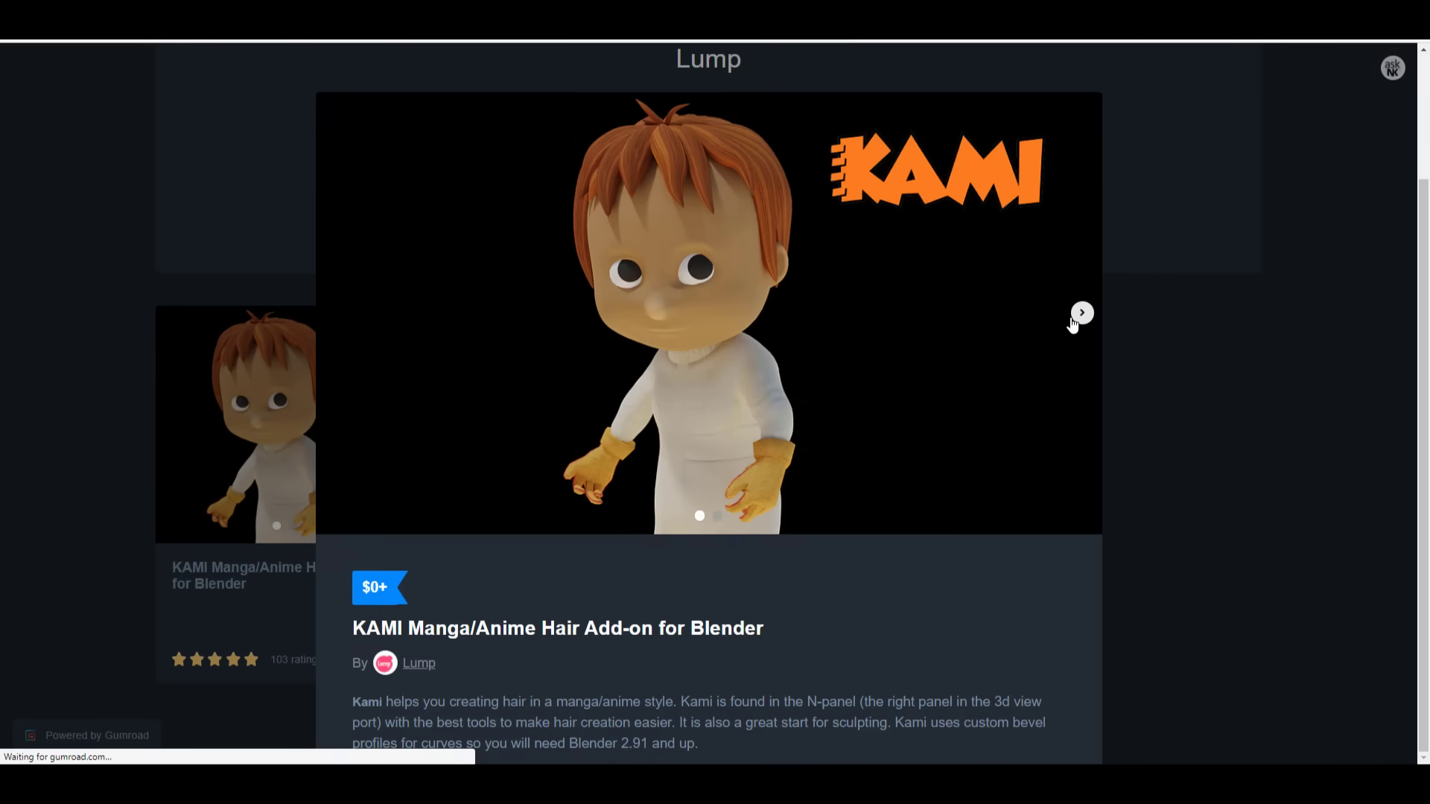
left_click(1080, 314)
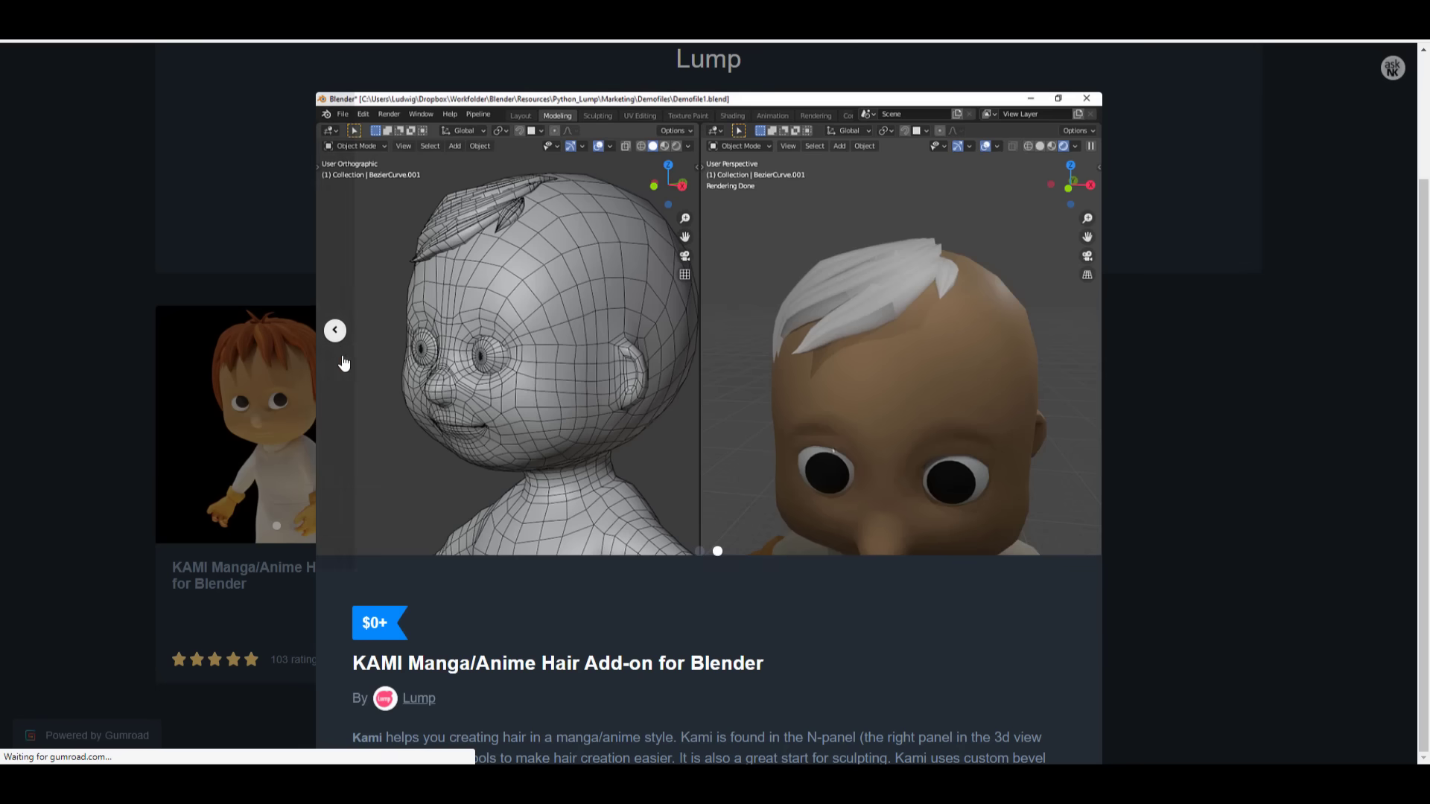